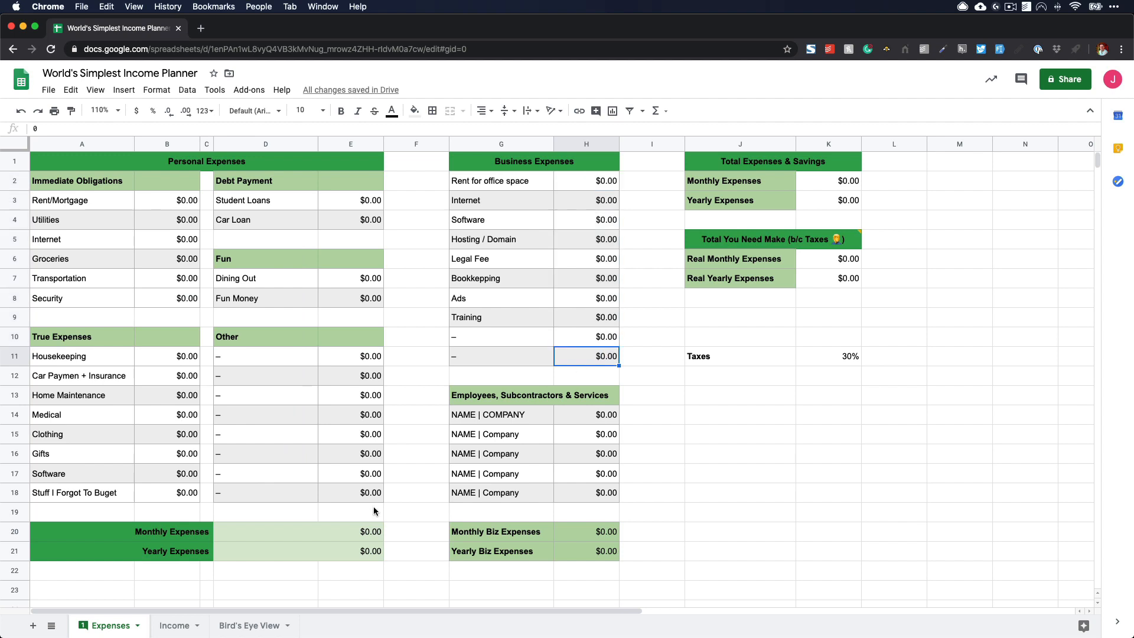
# - Examine the product income table and the Bird's Eye View summary on the Income sheet, then look at the Bird's Eye View sheet
pyautogui.click(177, 626)
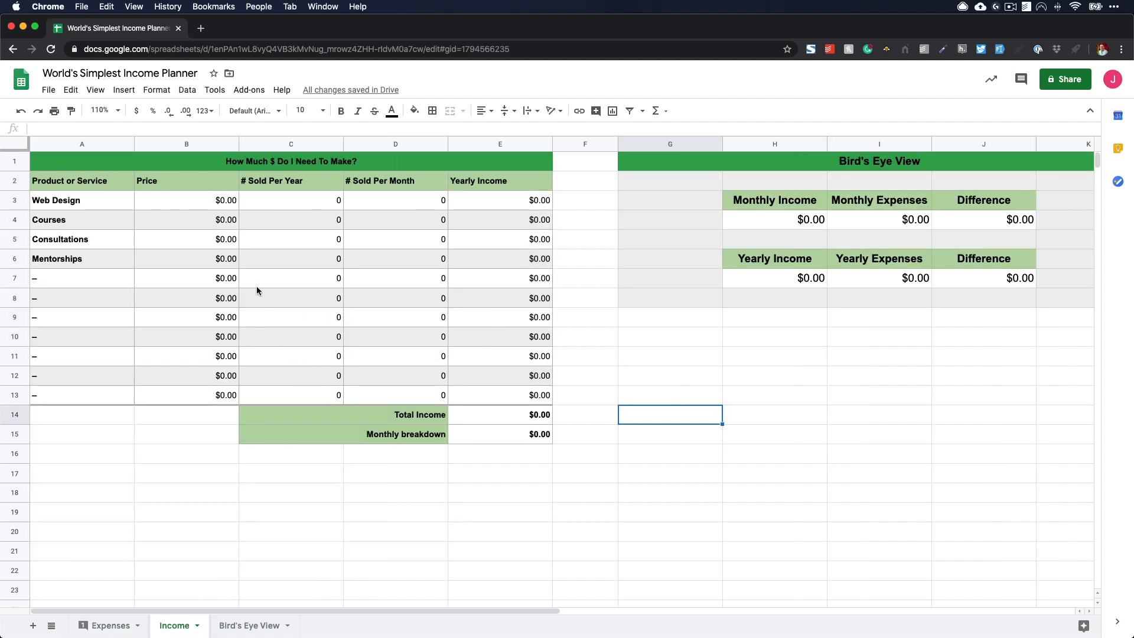
pyautogui.moveTo(97, 206); pyautogui.dragTo(484, 267)
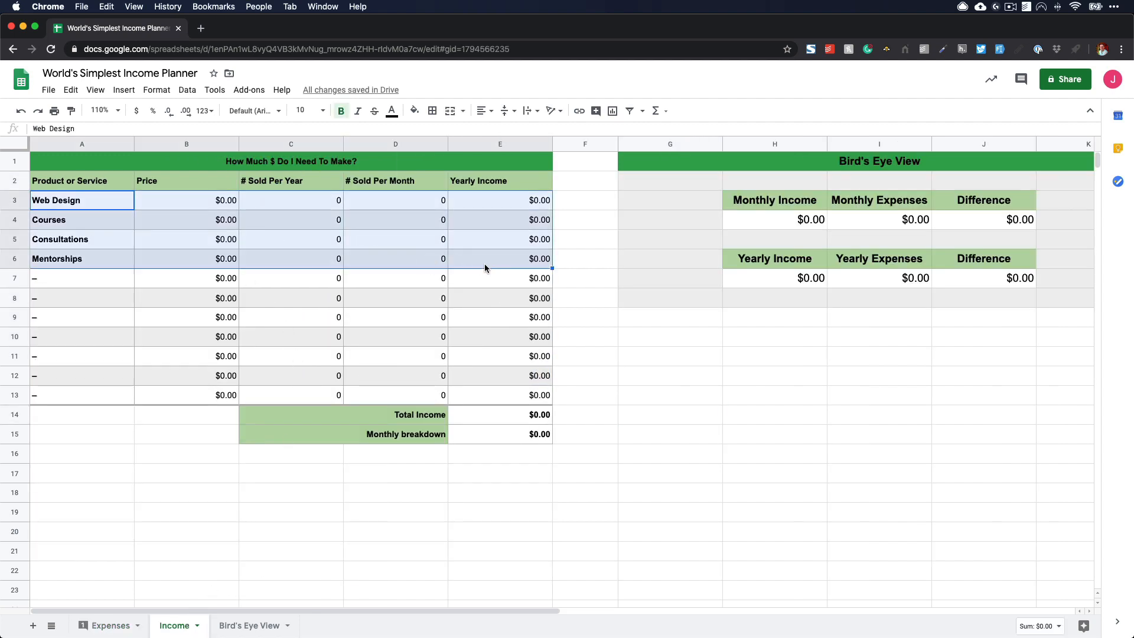
pyautogui.click(353, 300)
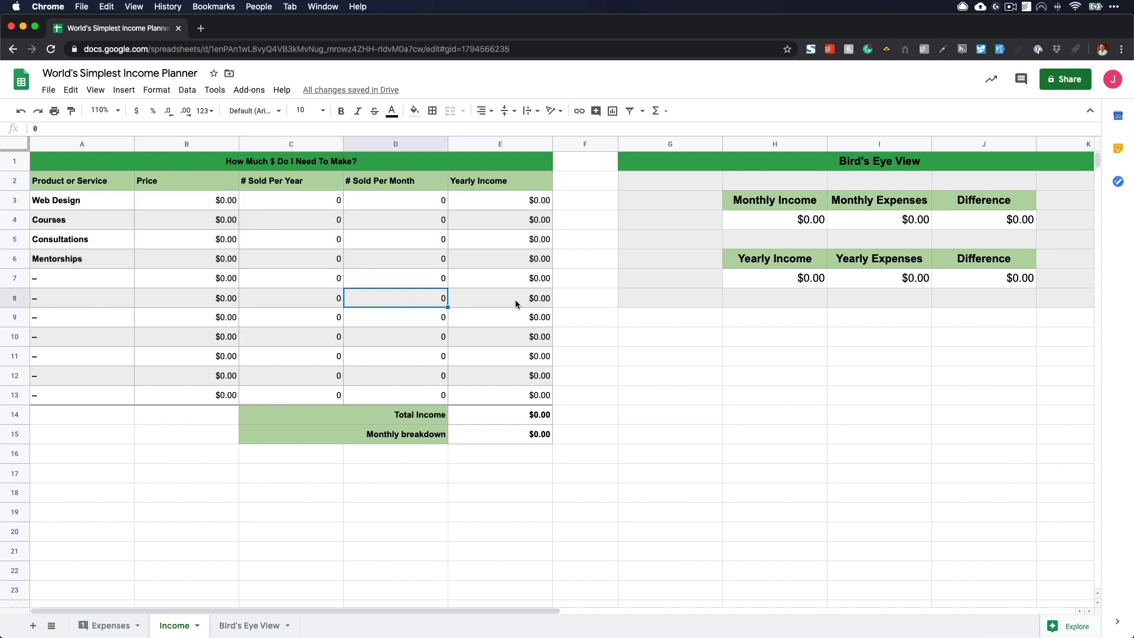
pyautogui.moveTo(872, 203); pyautogui.dragTo(879, 283)
pyautogui.click(867, 335)
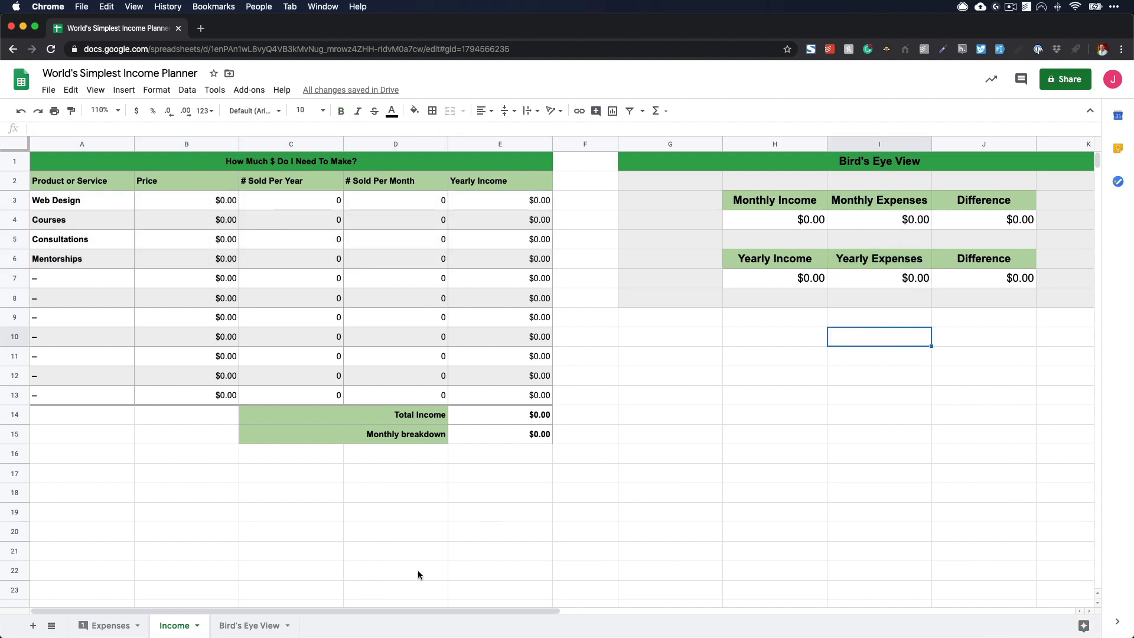
pyautogui.moveTo(782, 165); pyautogui.dragTo(827, 305)
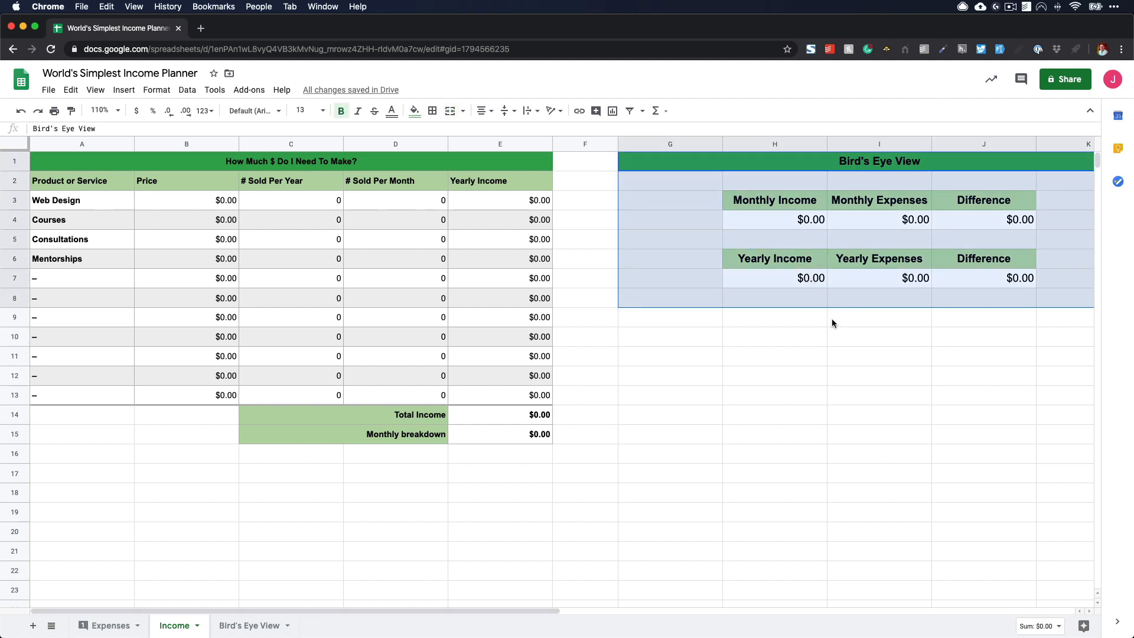
pyautogui.click(832, 320)
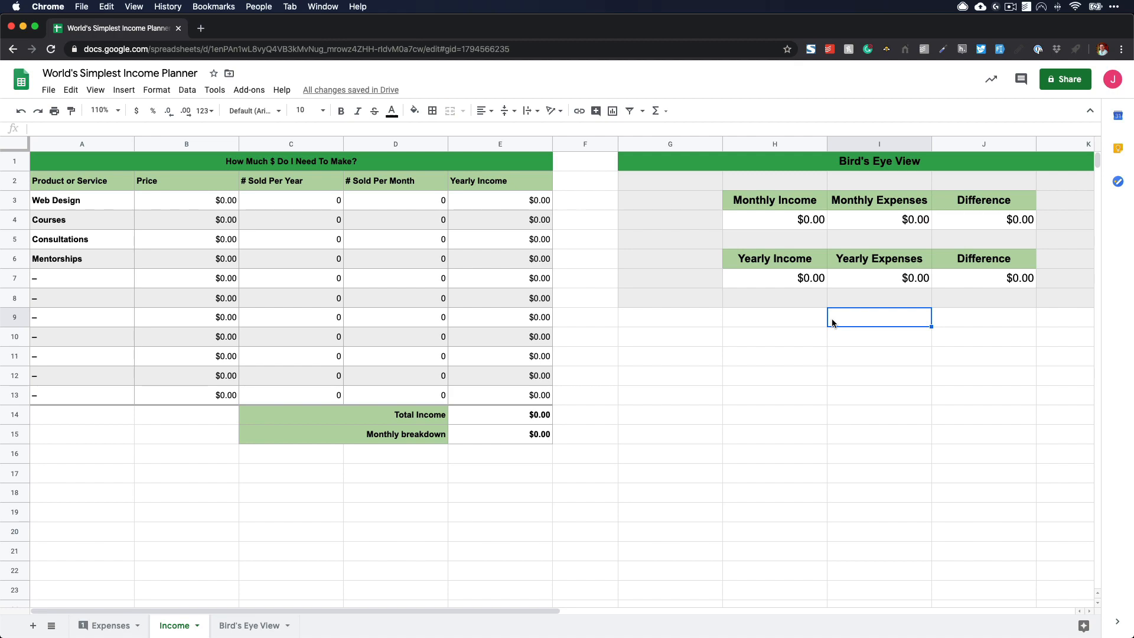
pyautogui.click(251, 625)
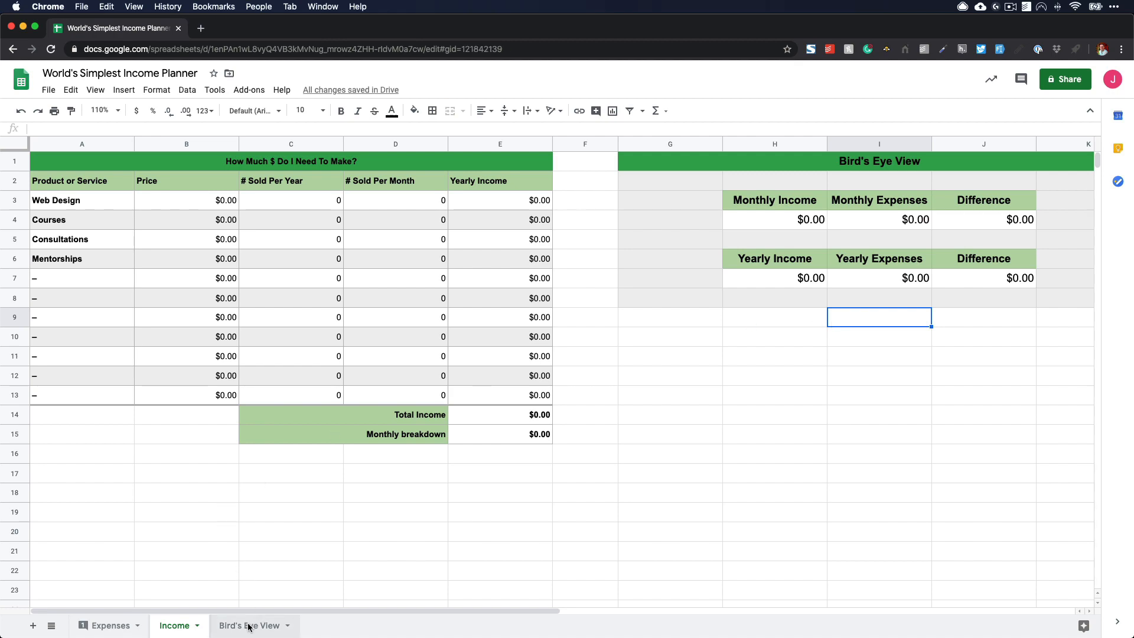
# - On the Expenses sheet, set the immediate obligations for Rent/Mortgage to 1000, Utilities to 100 and Internet to 60
pyautogui.click(133, 627)
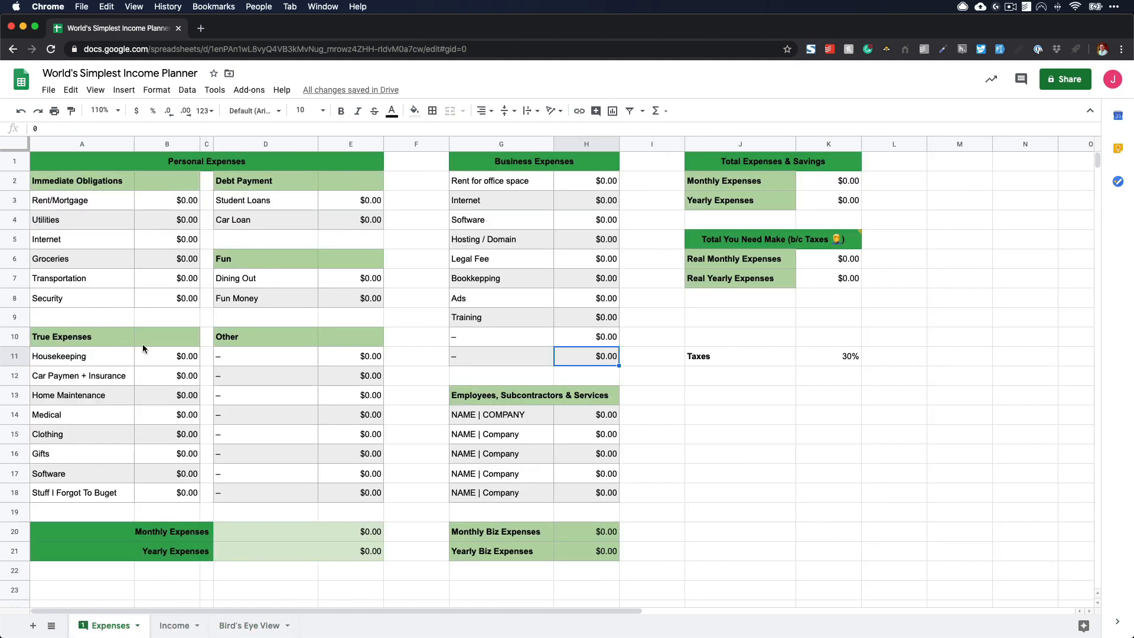
pyautogui.click(163, 204)
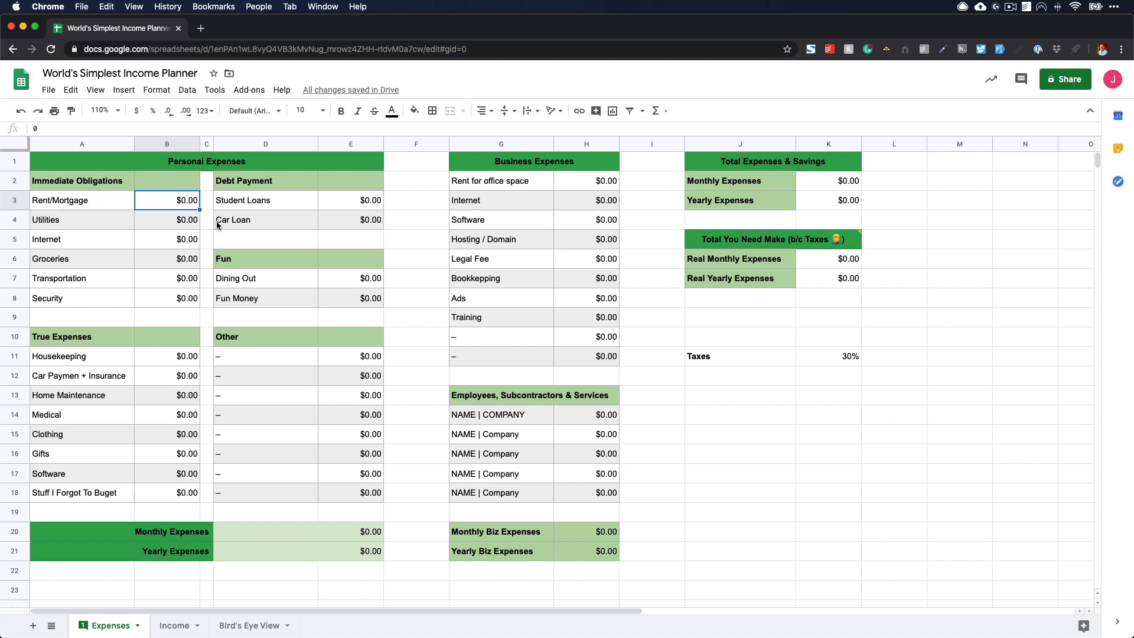
pyautogui.write('1000')
pyautogui.press('Return')
pyautogui.write('100')
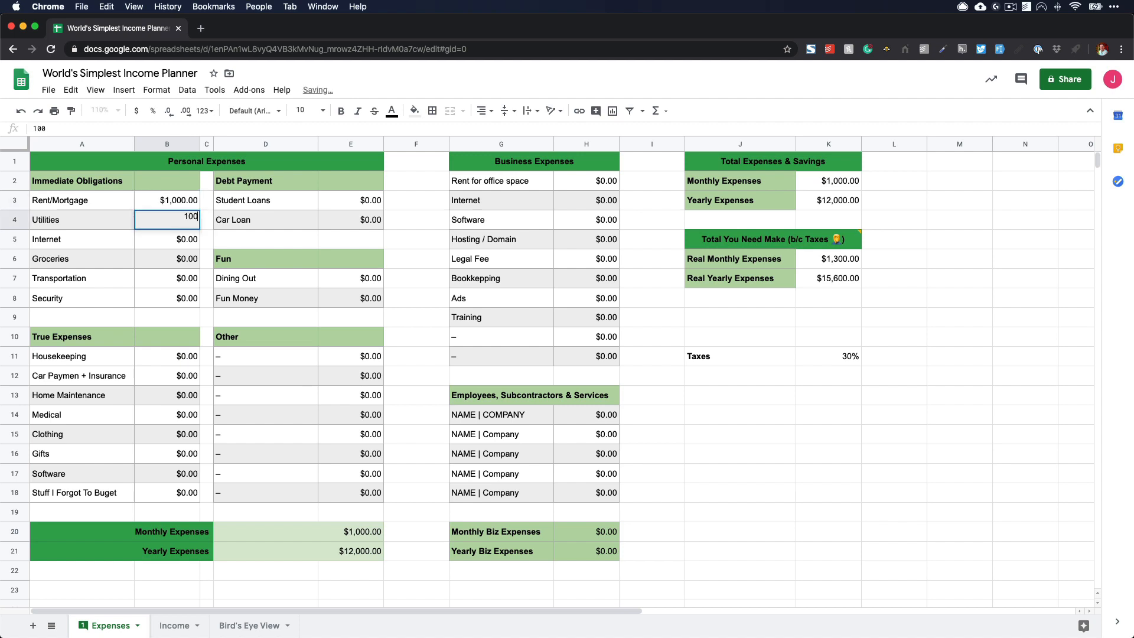
pyautogui.press('Return')
pyautogui.write('60')
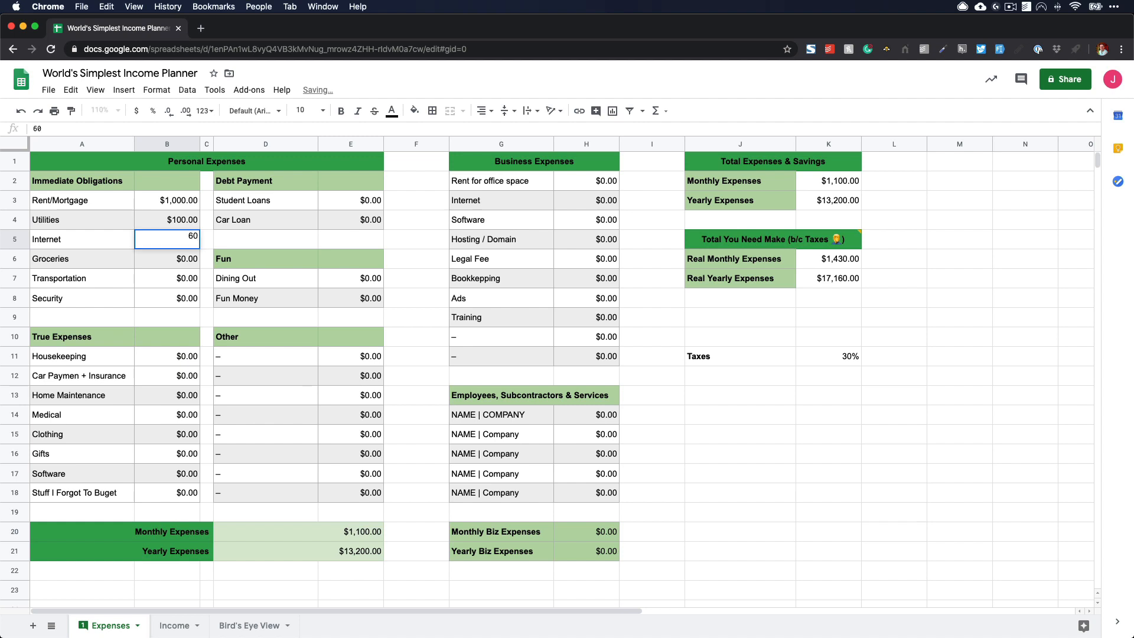
pyautogui.press('Return')
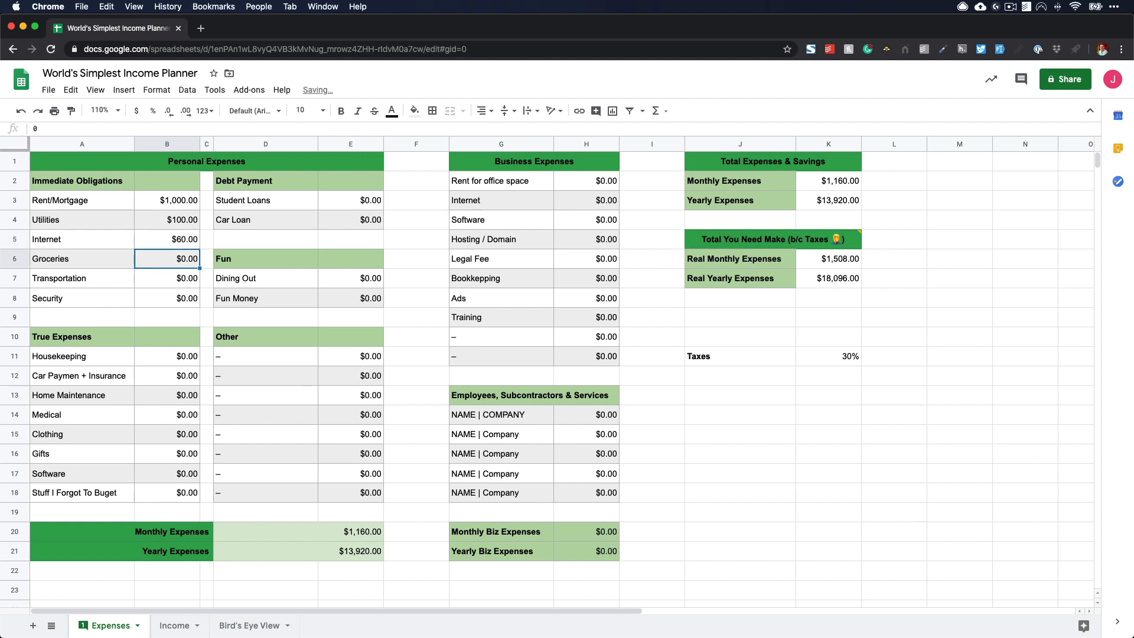
# - Set the immediate obligations for Groceries to 500, Transportation to 200 and Security to 50
pyautogui.write('500')
pyautogui.press('Return')
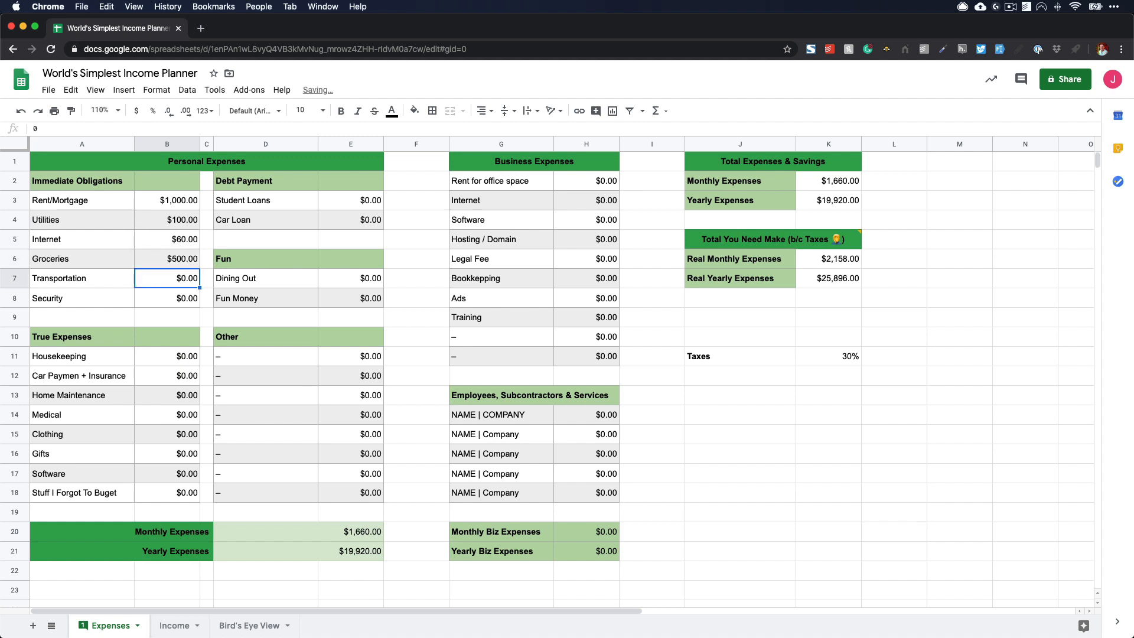
pyautogui.write('200')
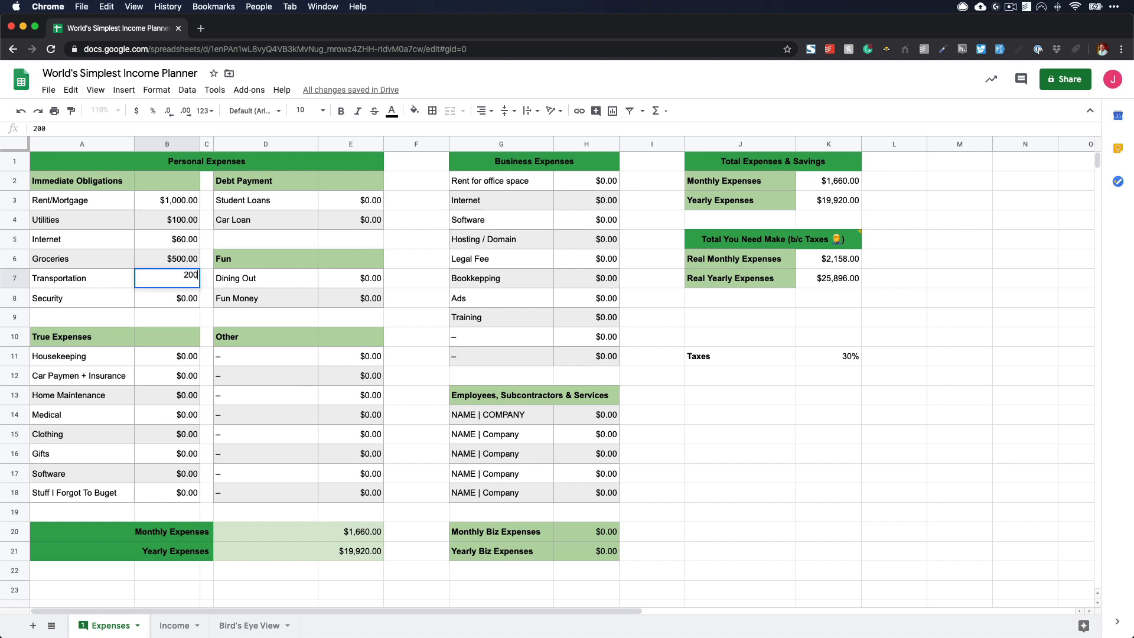
pyautogui.press('Return')
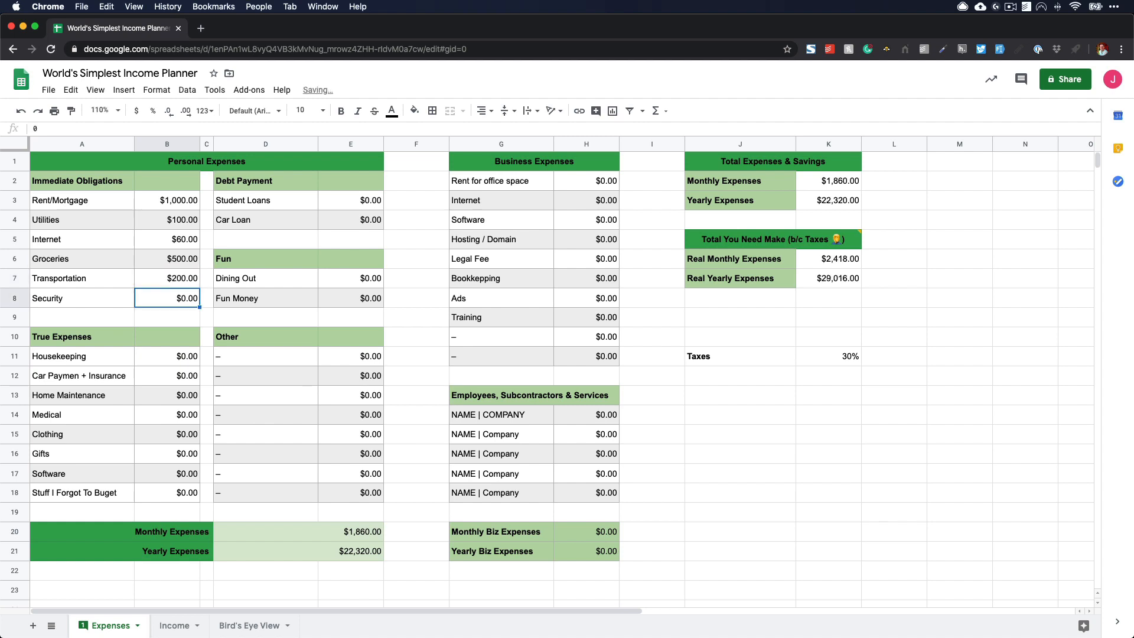
pyautogui.write('50')
pyautogui.press('Return')
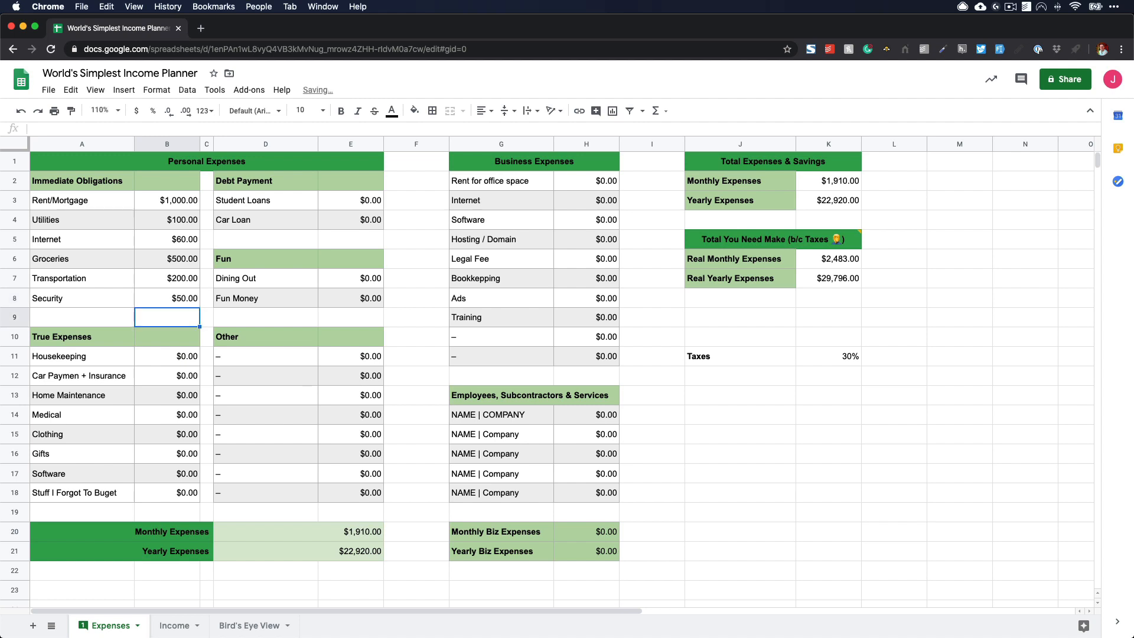
# - Set the Housekeeping amount under True Expenses to 500
pyautogui.click(194, 351)
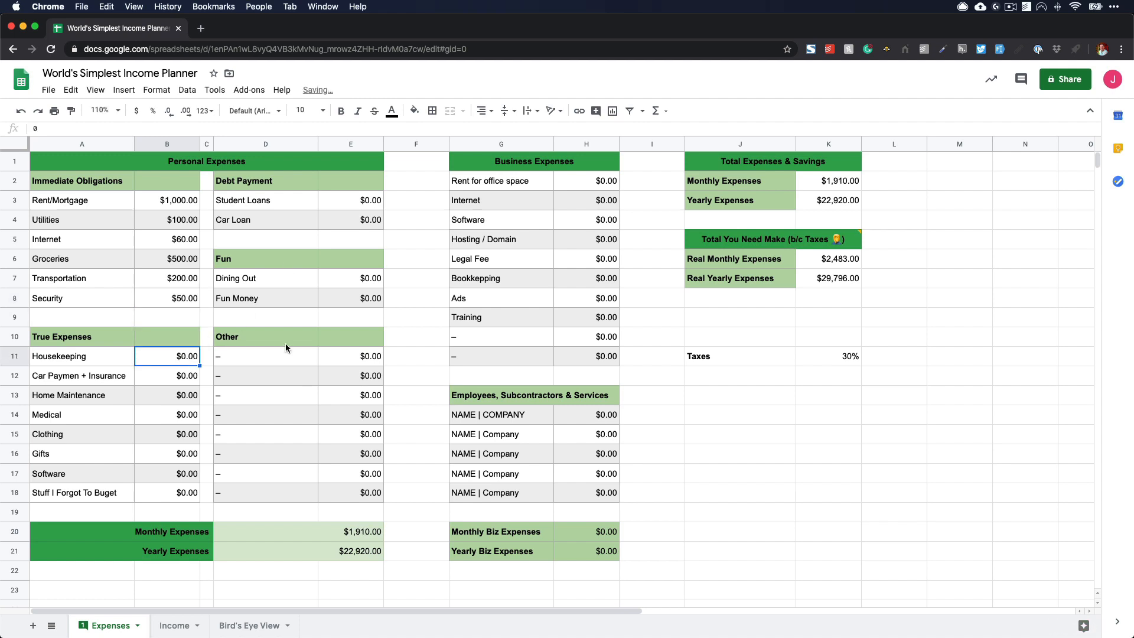
pyautogui.write('500')
pyautogui.press('Return')
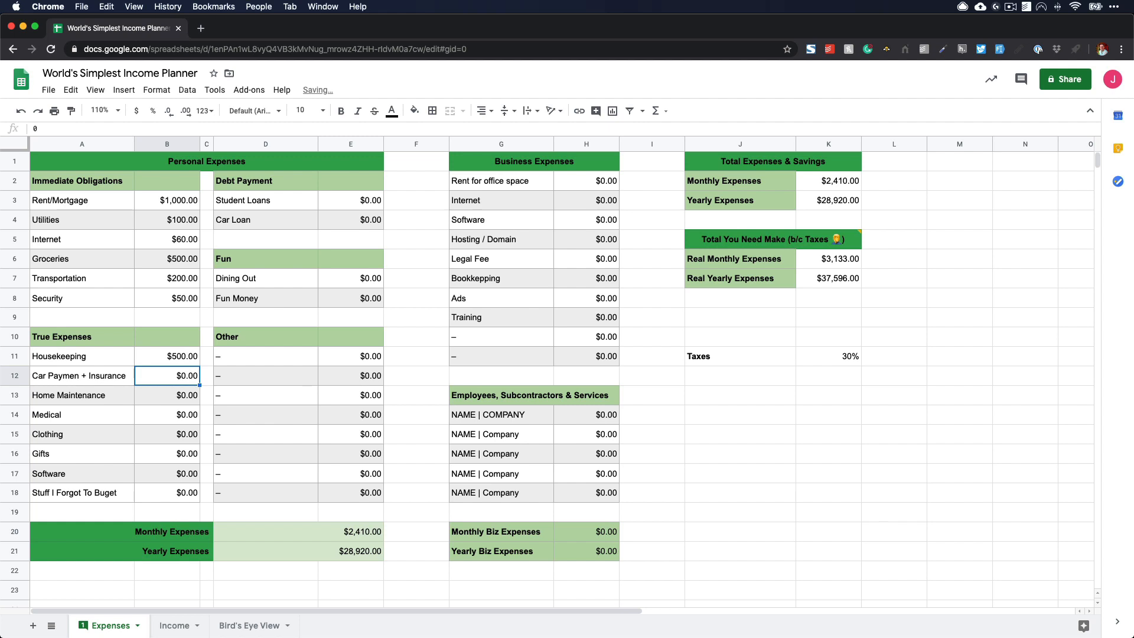
# - Calculate 400/12 in Spotlight Search and close it
pyautogui.press('super+space')
pyautogui.write('4')
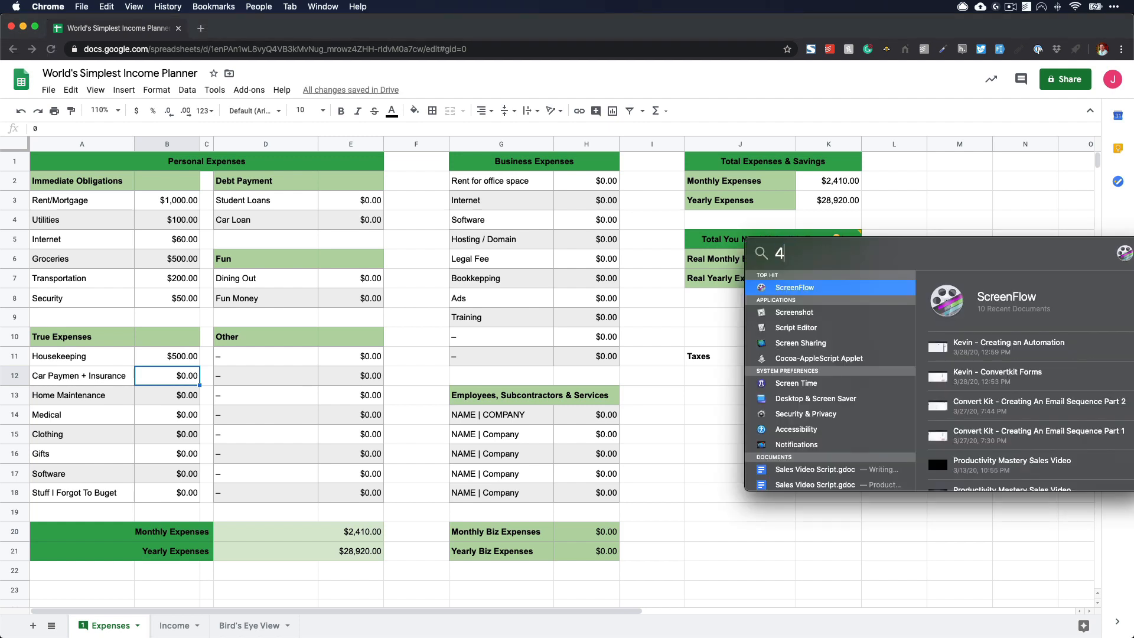
pyautogui.write('00/12')
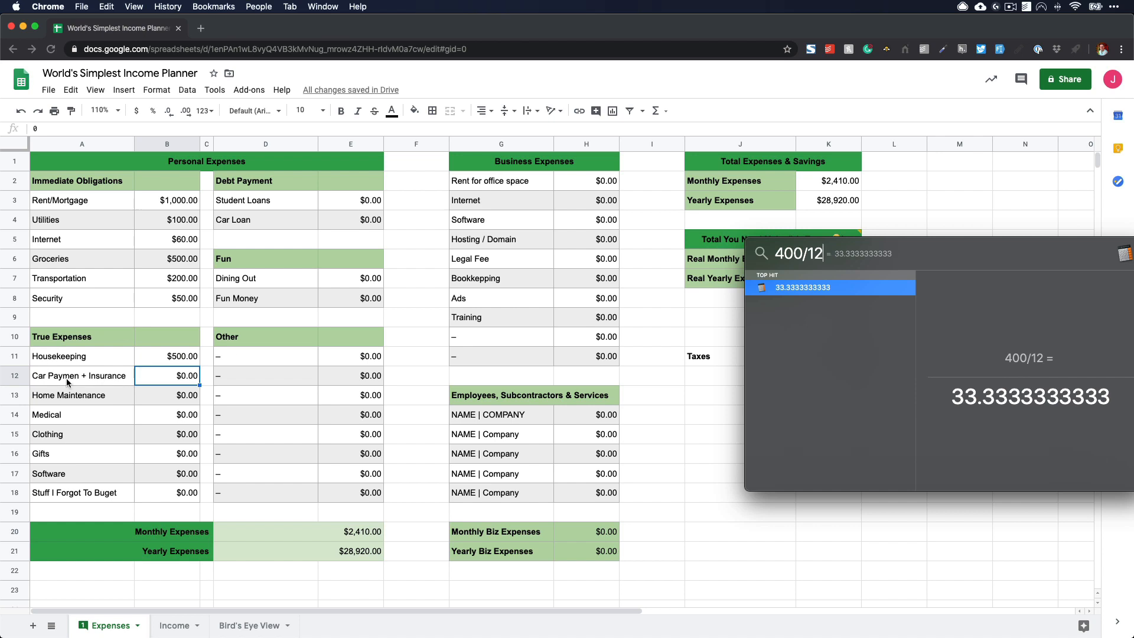
pyautogui.press('Escape')
# - Correct the misspelled car expense label to "Car Payment + Insurance" and set its amount to 50
pyautogui.doubleClick(107, 381)
pyautogui.write('t')
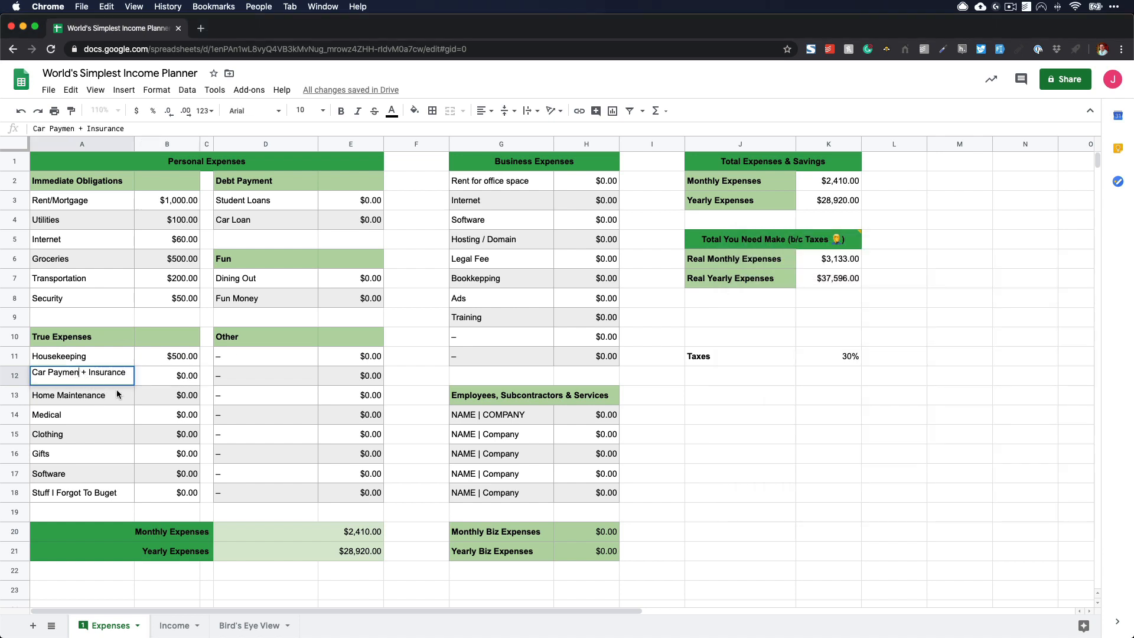
pyautogui.press('Return')
pyautogui.press('Right')
pyautogui.press('Up')
pyautogui.write('50')
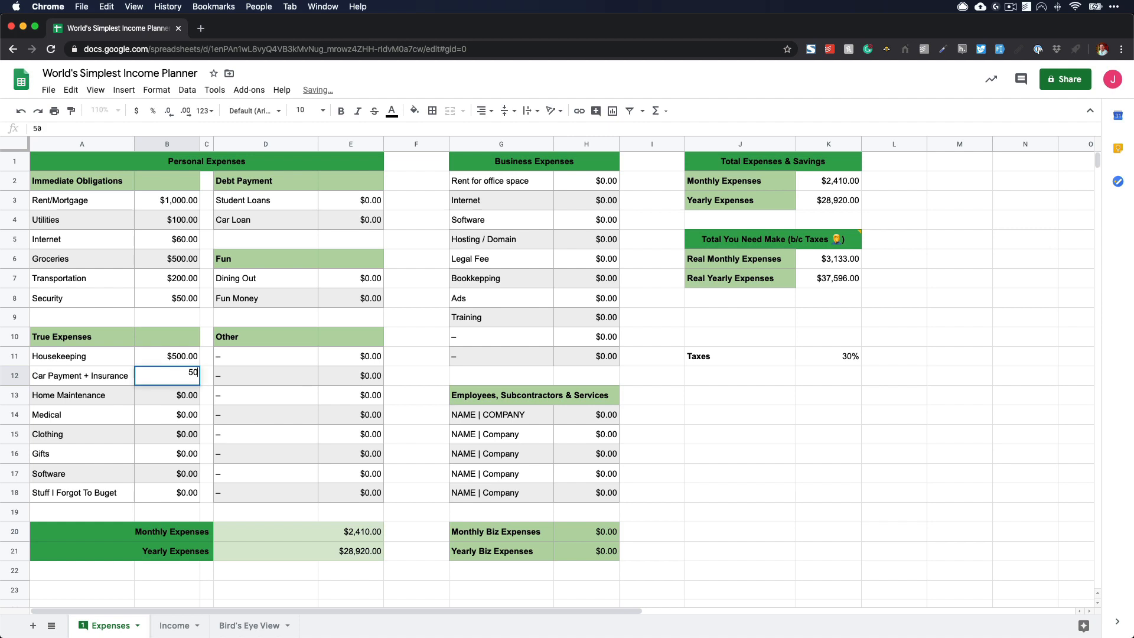
pyautogui.press('Return')
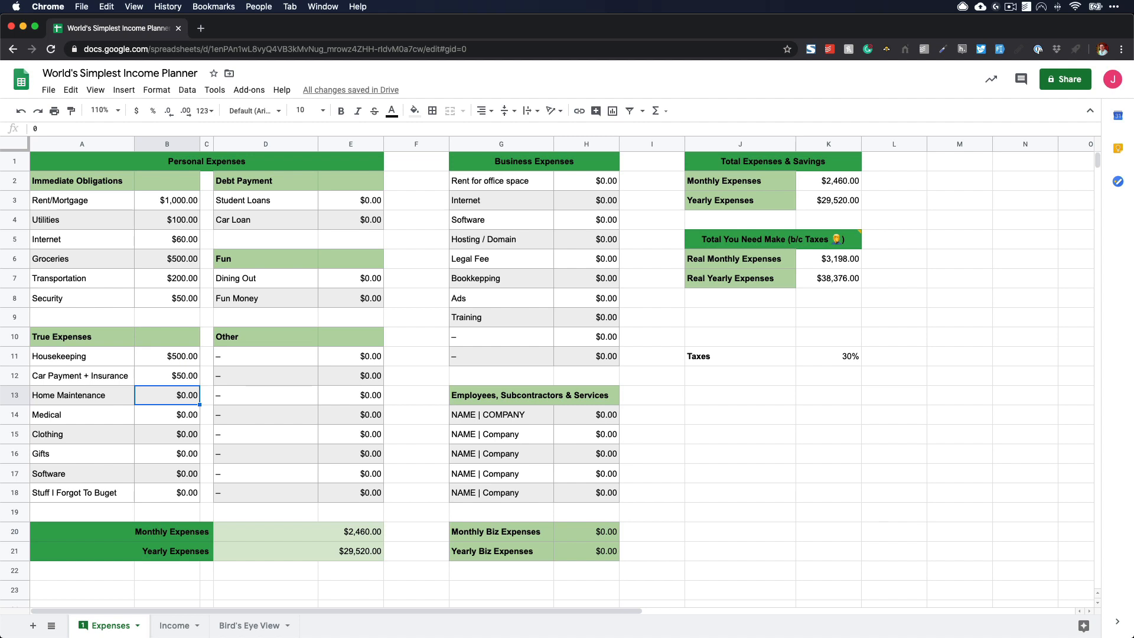
# - Calculate the monthly share of a 500 yearly expense as 500/12 in Spotlight Search, then close it
pyautogui.press('super+space')
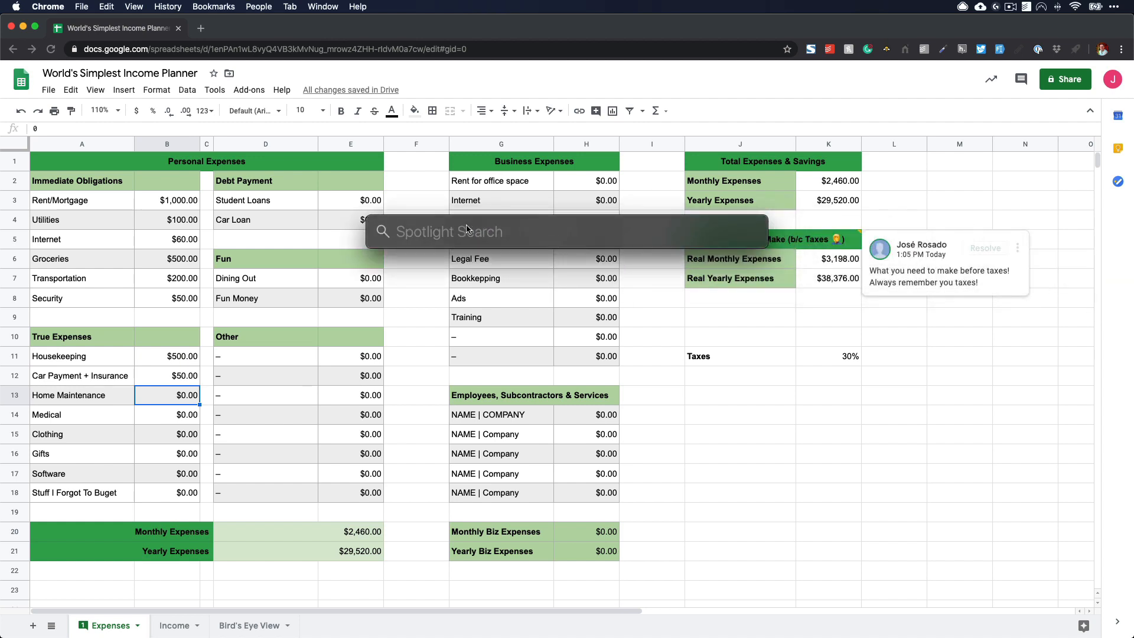
pyautogui.write('500/')
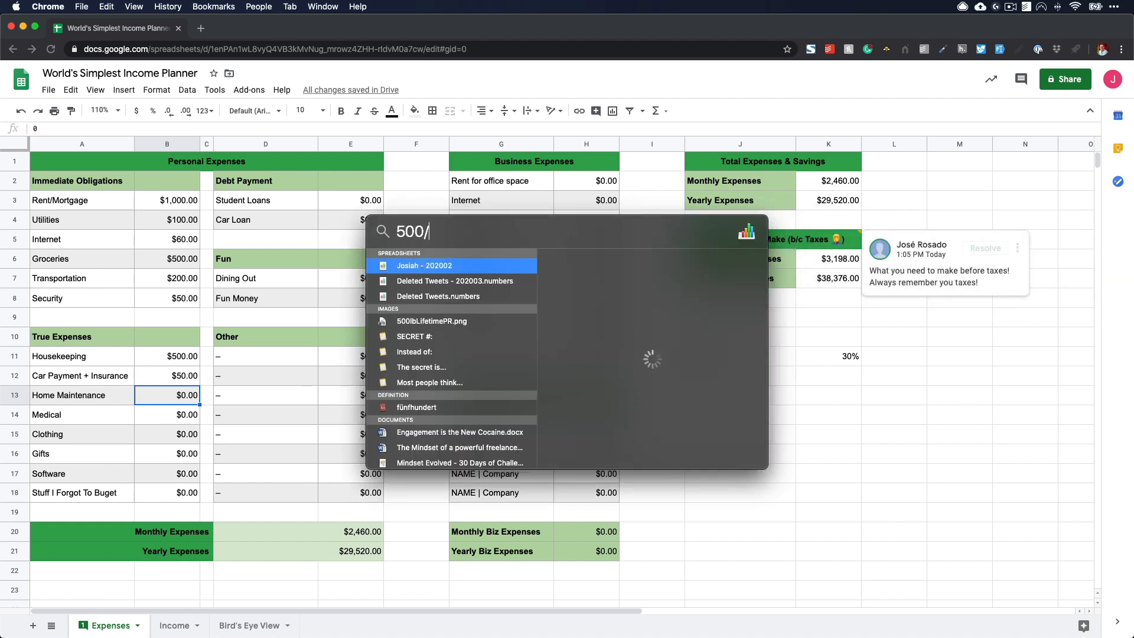
pyautogui.write('12')
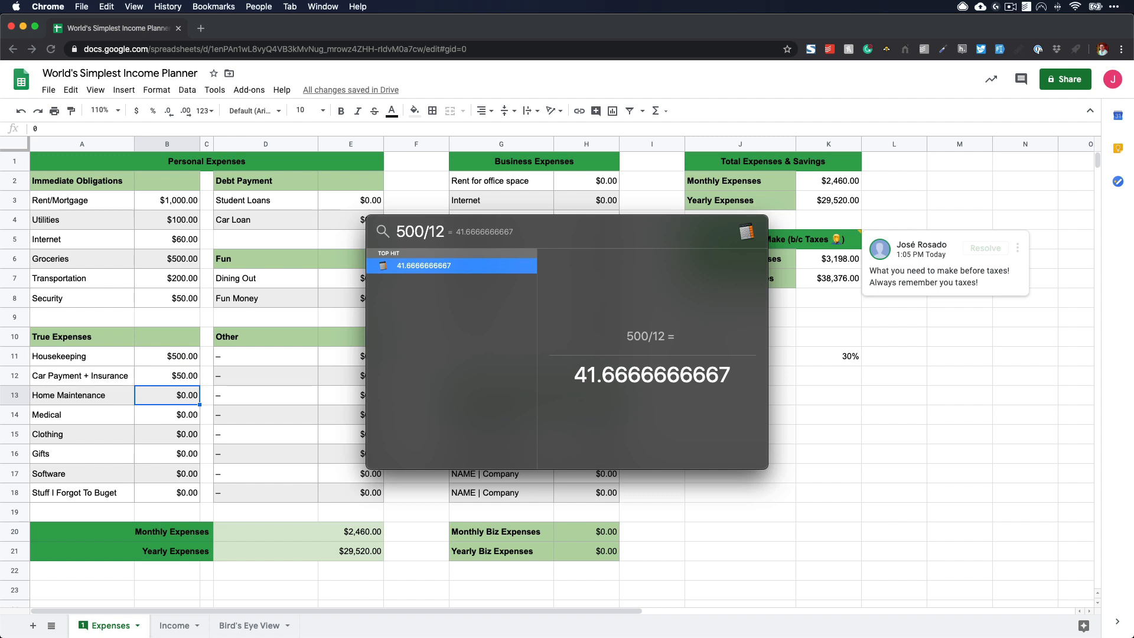
pyautogui.moveTo(574, 376)
pyautogui.mouseDown()
pyautogui.moveTo(727, 376)
pyautogui.moveTo(580, 375)
pyautogui.mouseUp()
pyautogui.click(582, 376)
pyautogui.doubleClick(582, 375)
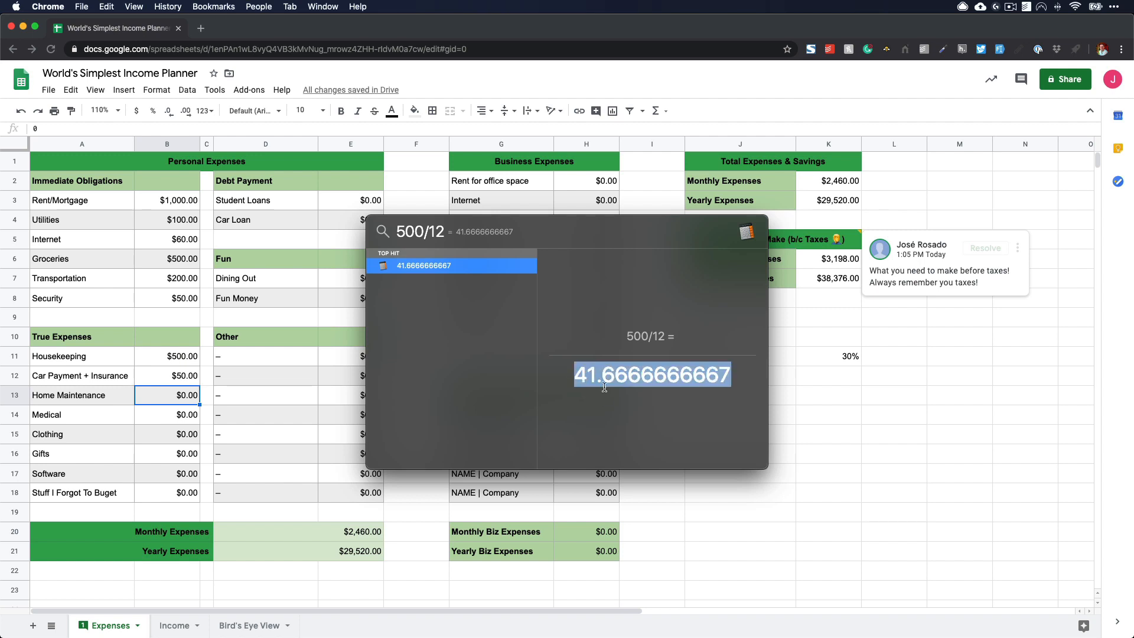
pyautogui.click(413, 229)
pyautogui.moveTo(424, 229); pyautogui.dragTo(399, 229)
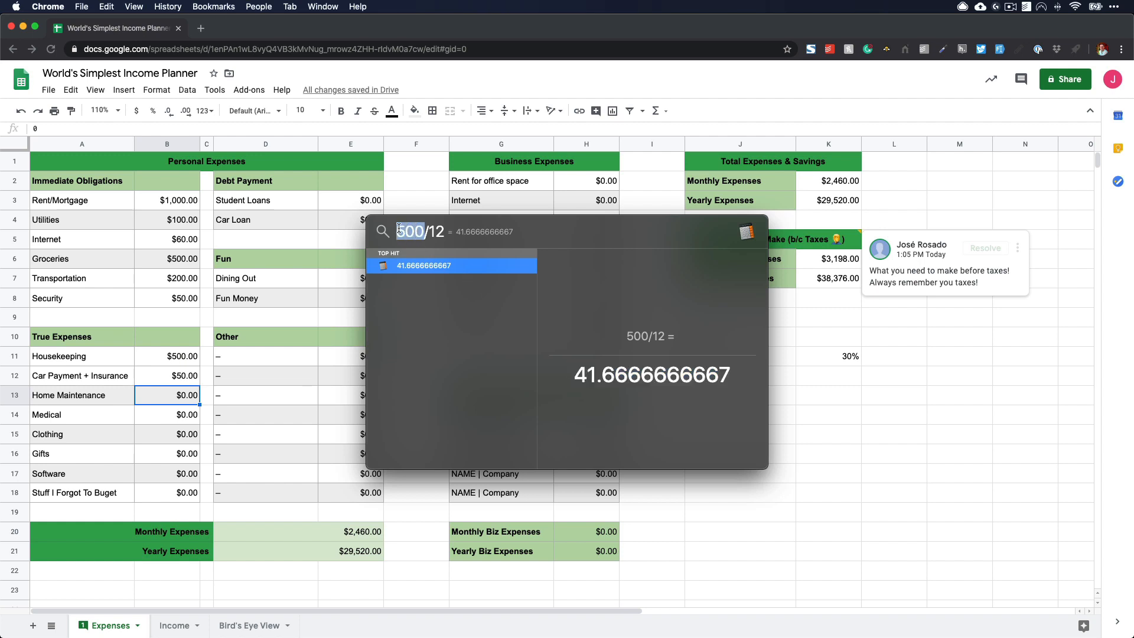
pyautogui.press('Escape')
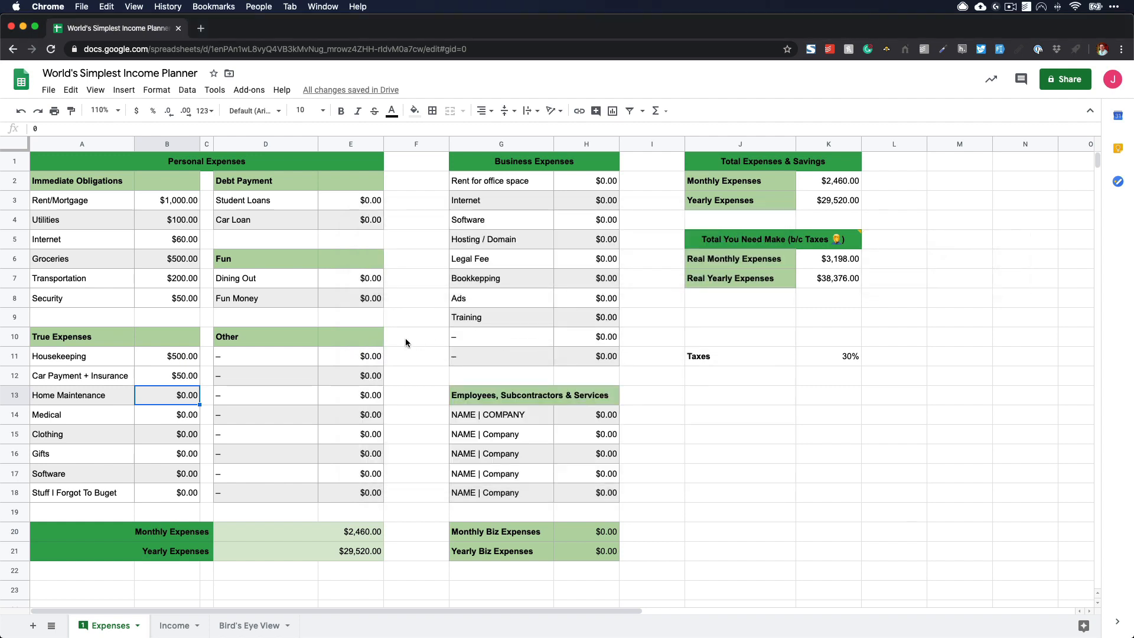
# - Under True Expenses, set Medical to 200, Software to 100 and Stuff I Forgot To Buget to 400
pyautogui.click(179, 418)
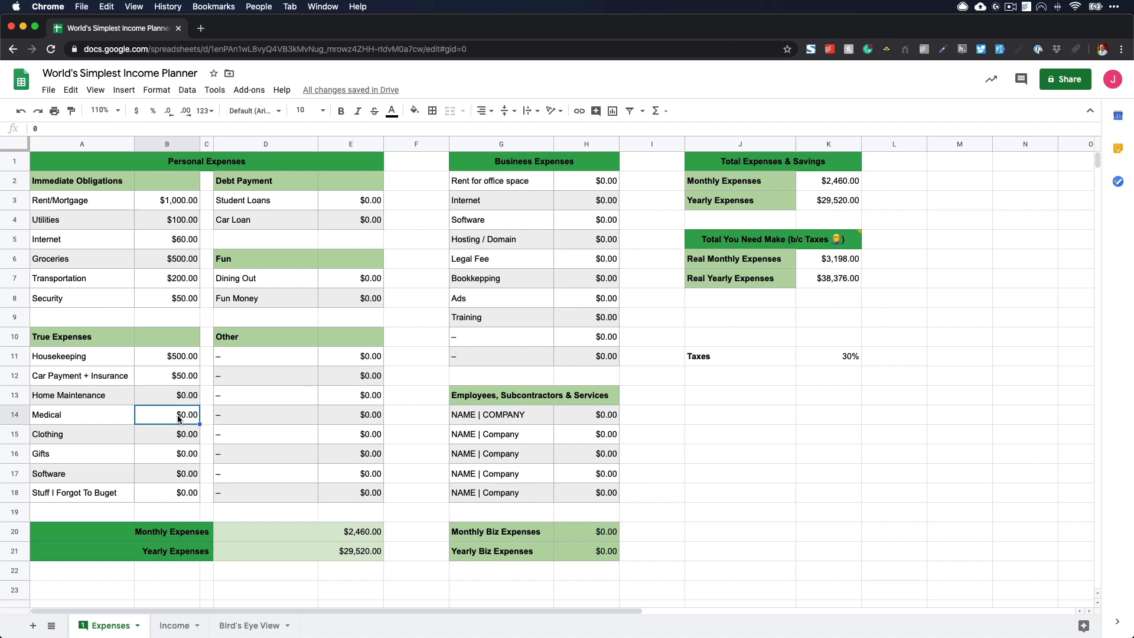
pyautogui.write('200')
pyautogui.press('Return')
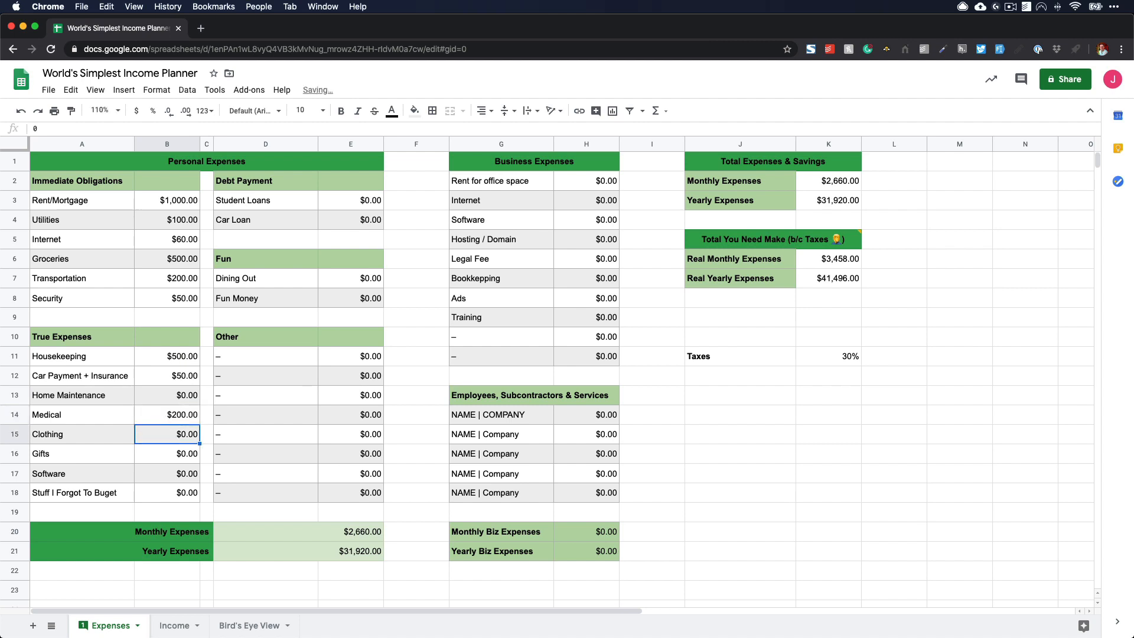
pyautogui.click(175, 460)
pyautogui.click(175, 469)
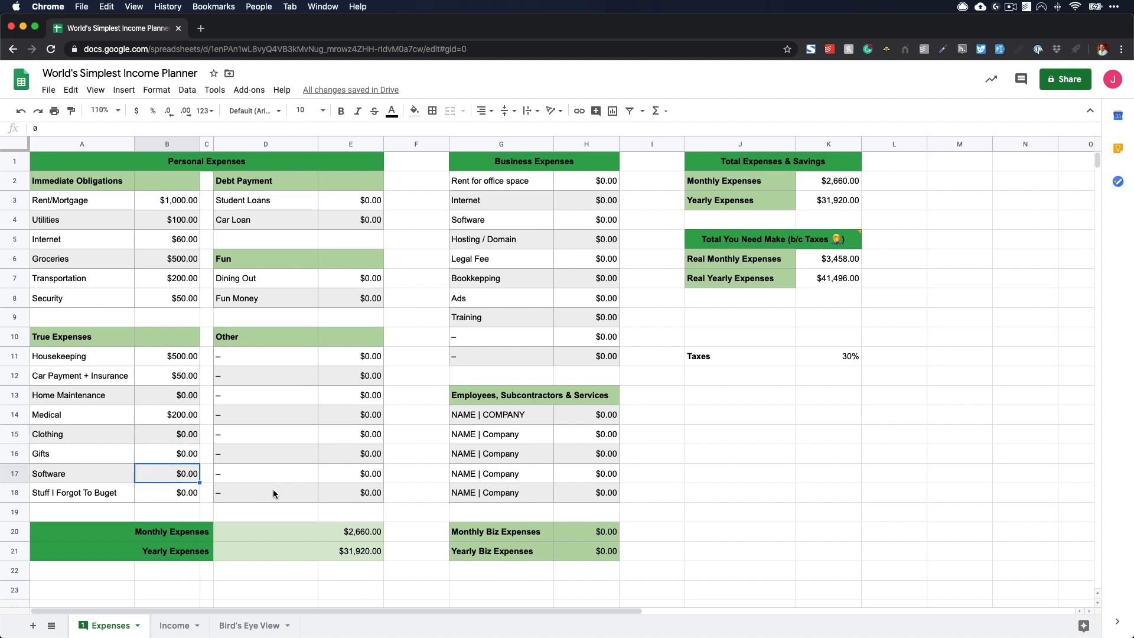
pyautogui.write('100')
pyautogui.press('Return')
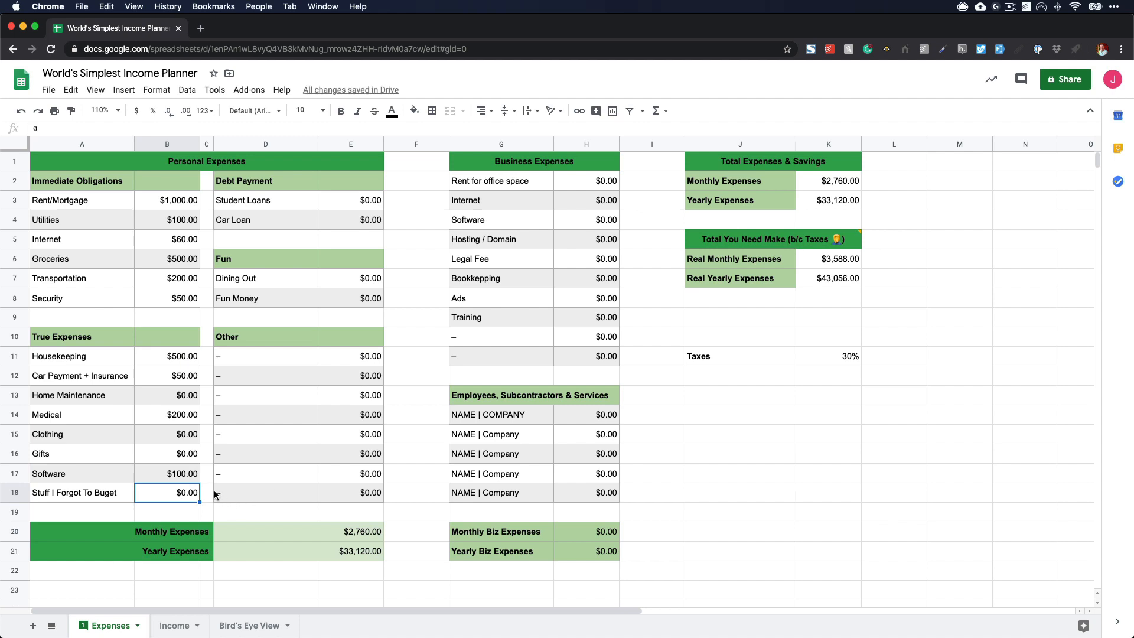
pyautogui.write('400')
pyautogui.press('Return')
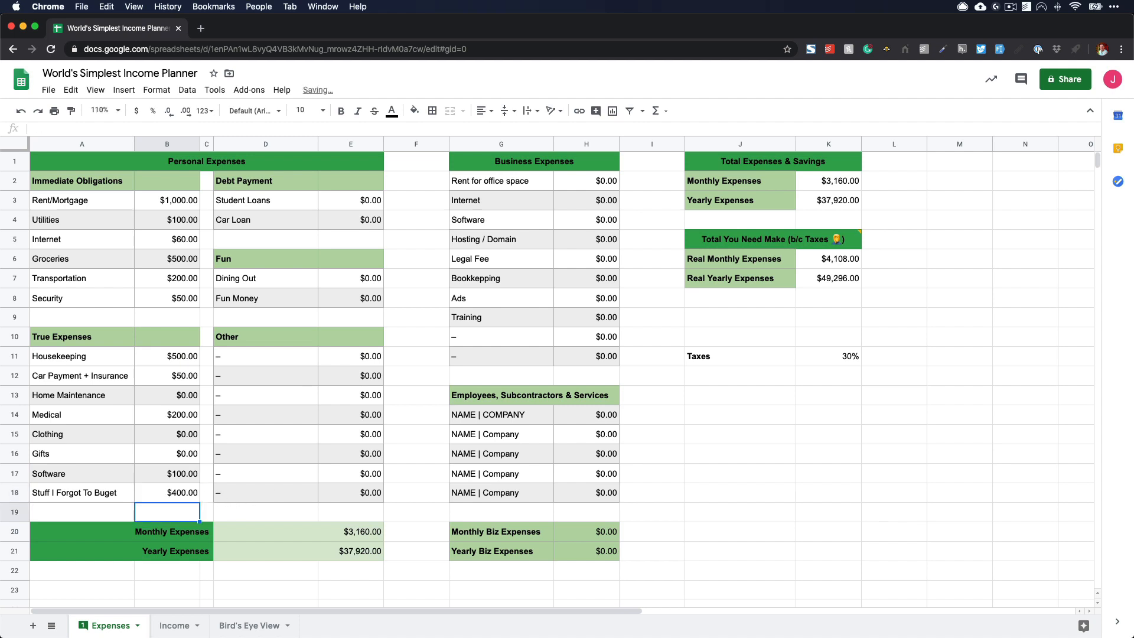
# - Under Fun, set the Dining Out amount to 300
pyautogui.click(359, 282)
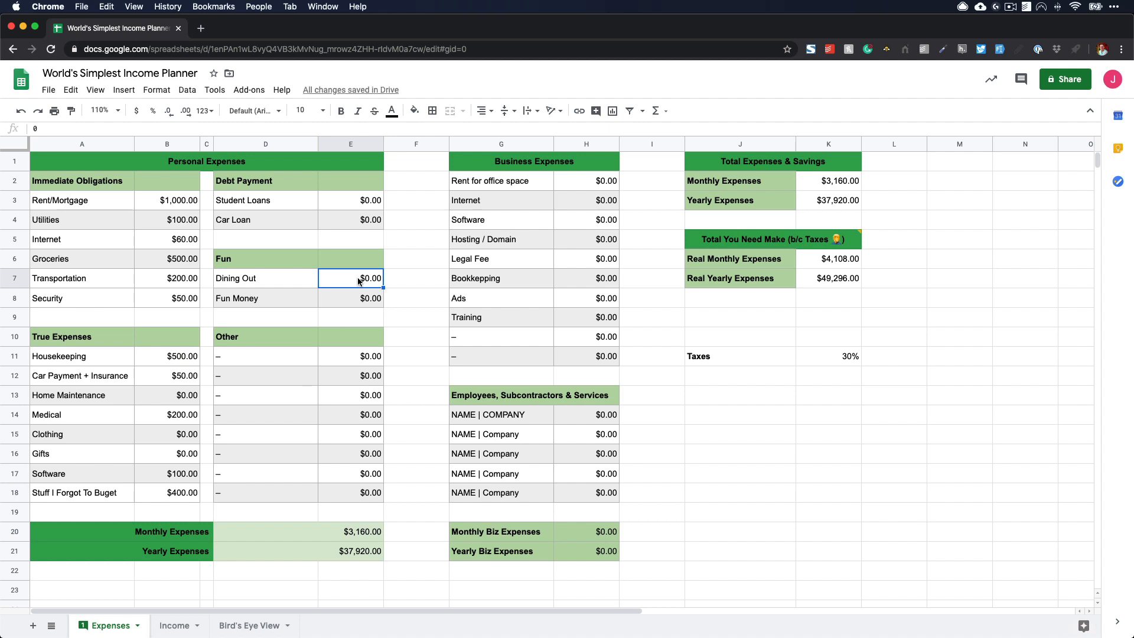
pyautogui.write('20')
pyautogui.press('BackSpace')
pyautogui.write('300')
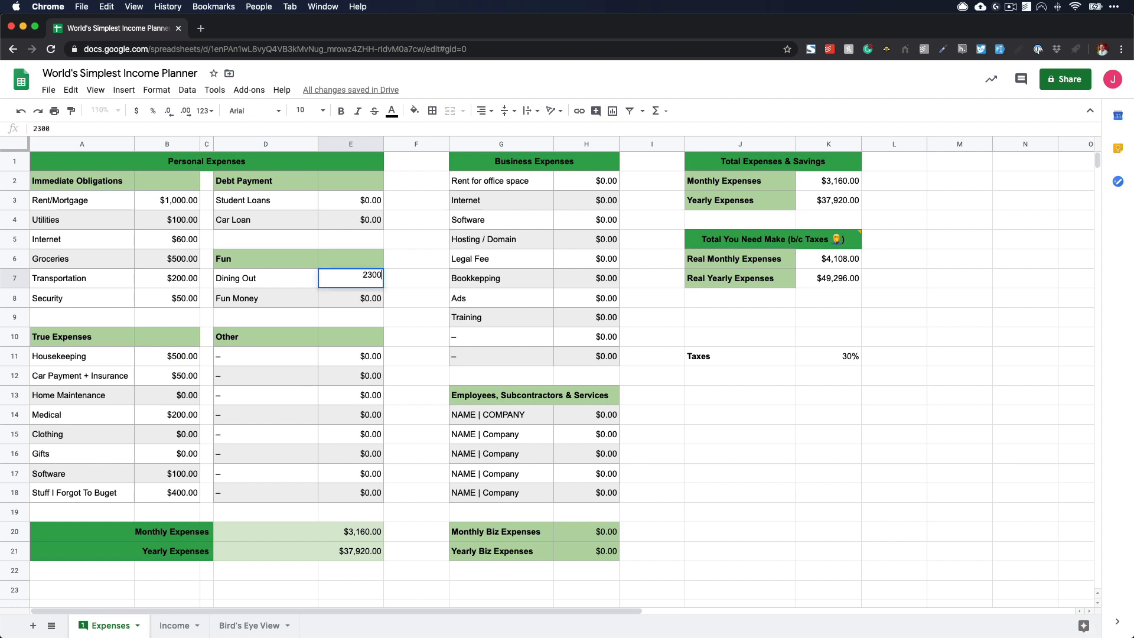
pyautogui.press('Return')
pyautogui.click(340, 284)
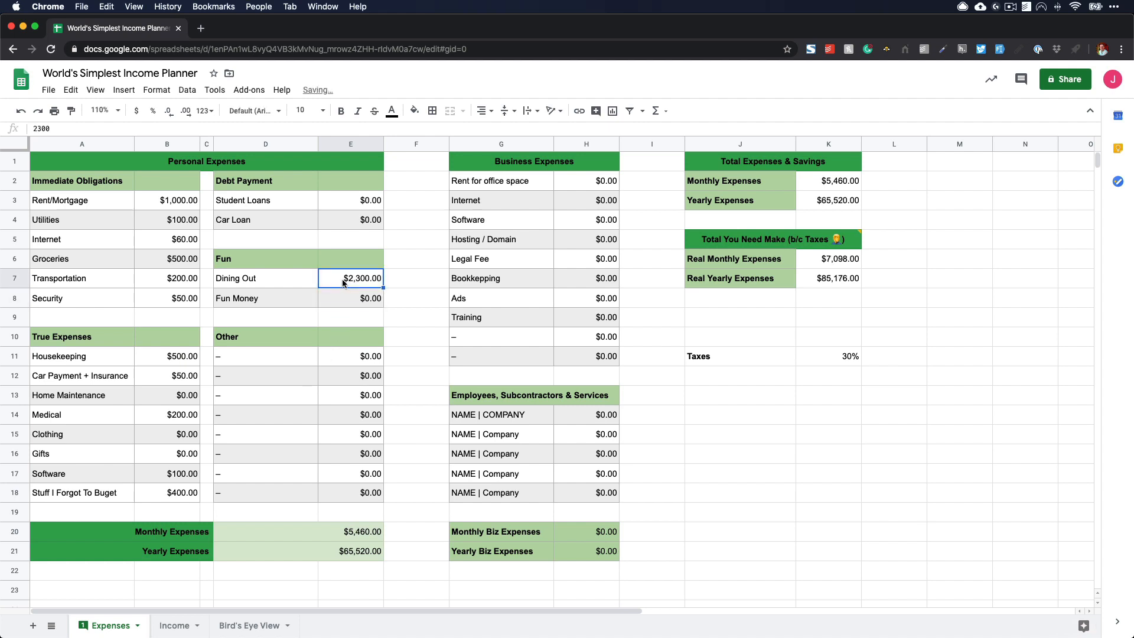
pyautogui.write('300')
pyautogui.press('Return')
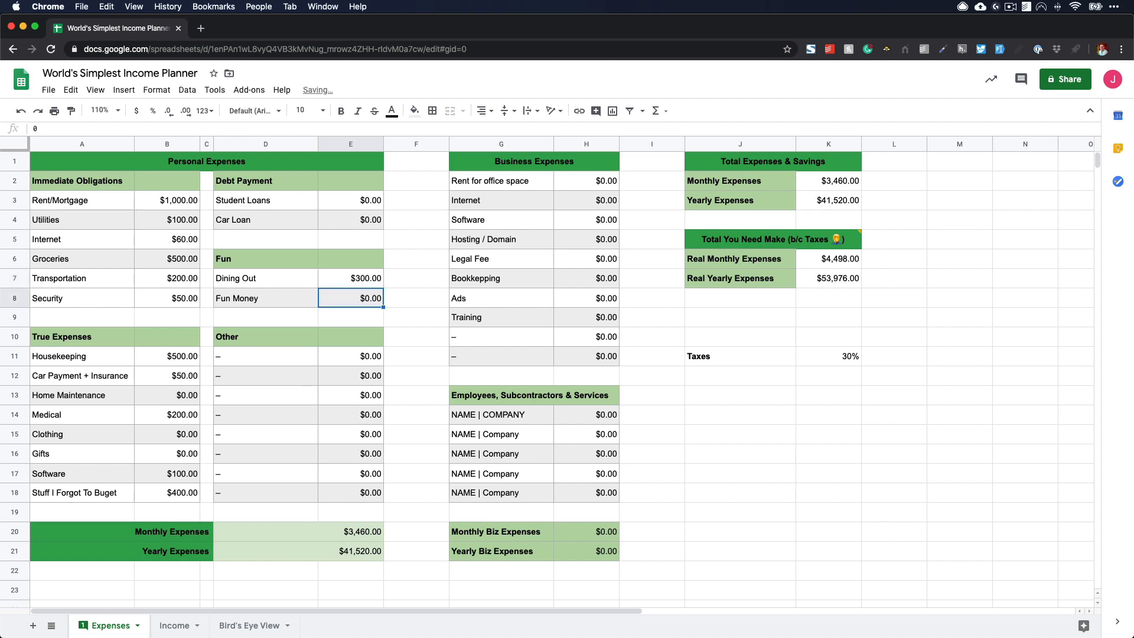
# - Under Debt Payment, set Student Loans to 300 and Car Loan to 200, and inspect the personal monthly expenses total
pyautogui.click(355, 204)
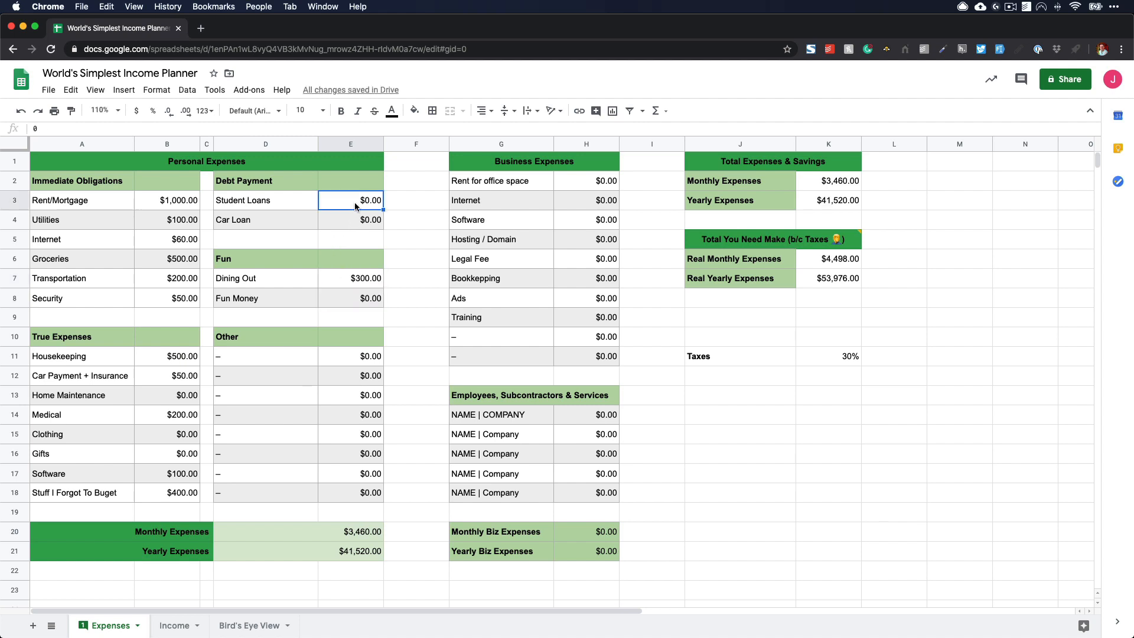
pyautogui.write('300')
pyautogui.press('Return')
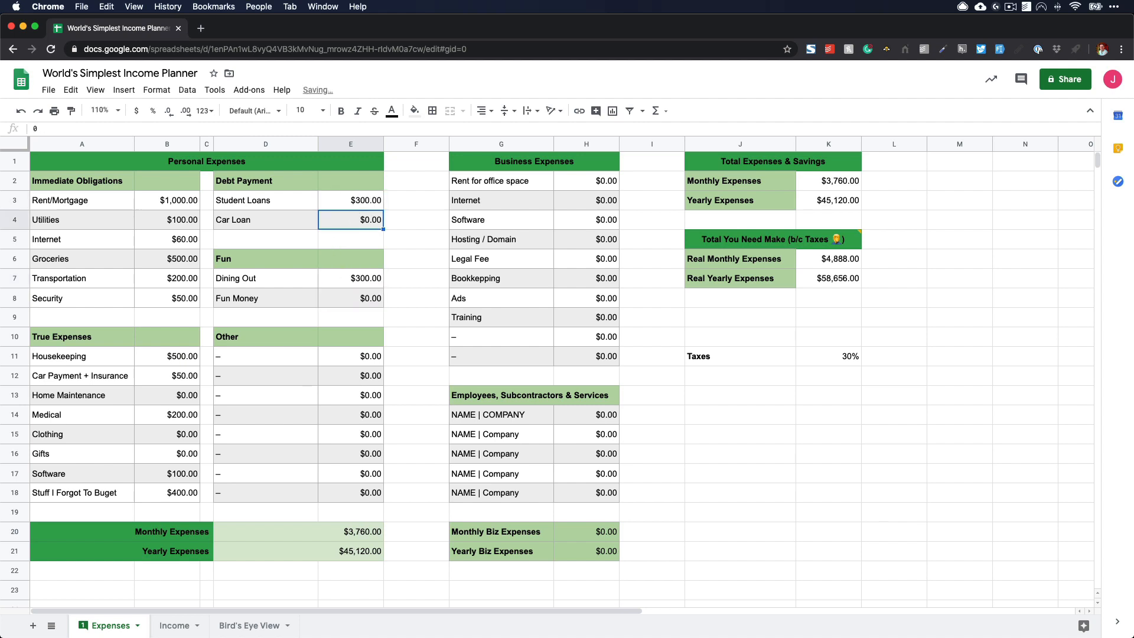
pyautogui.write('200')
pyautogui.press('Return')
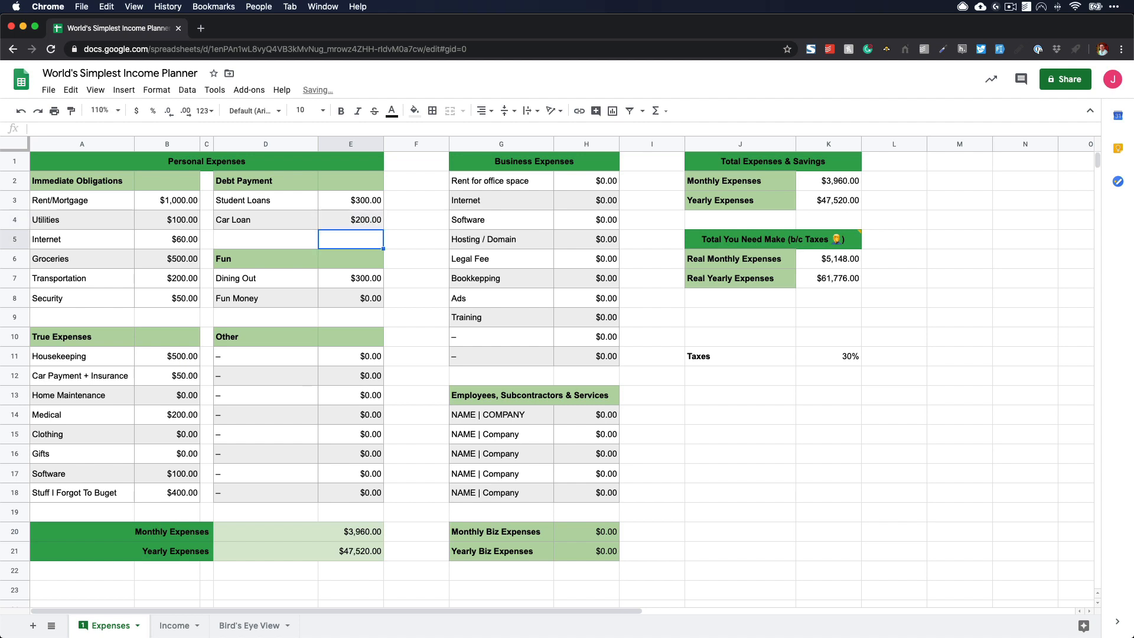
pyautogui.click(330, 531)
pyautogui.moveTo(353, 201); pyautogui.dragTo(357, 218)
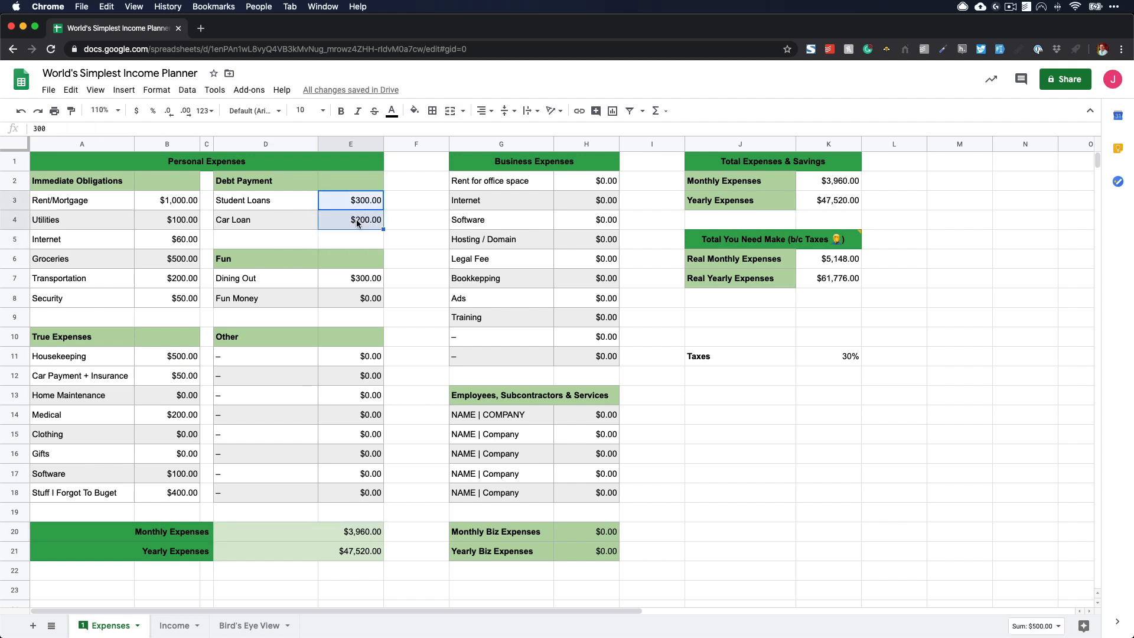
pyautogui.click(371, 533)
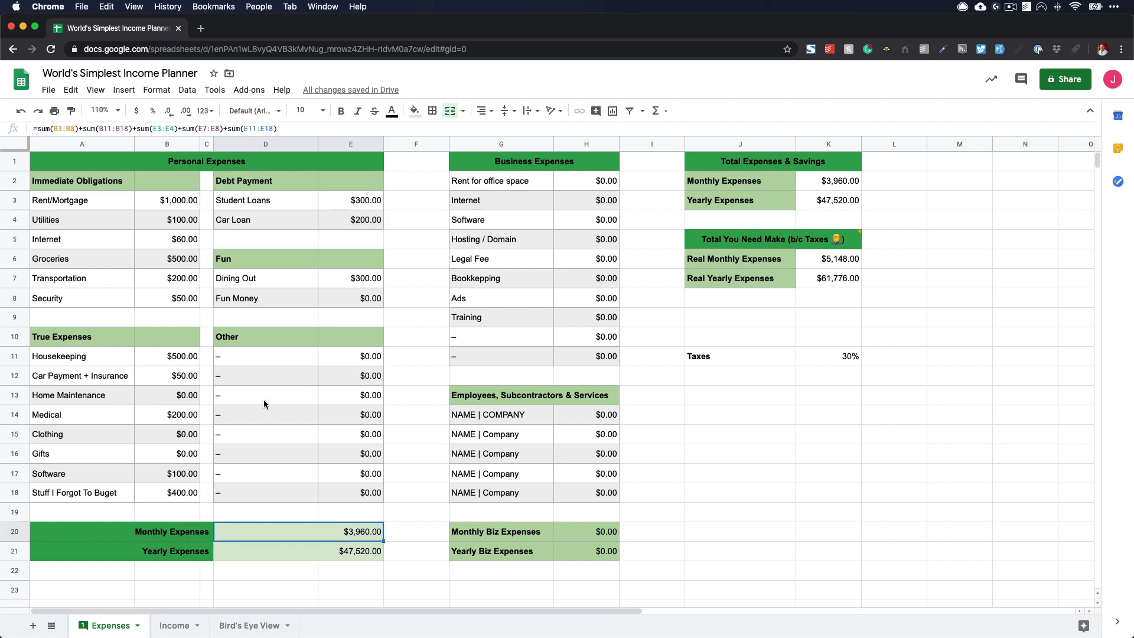
# - Fill the first row under Other with the label "Barber shop" and an amount of 100
pyautogui.click(259, 357)
pyautogui.write('Fun')
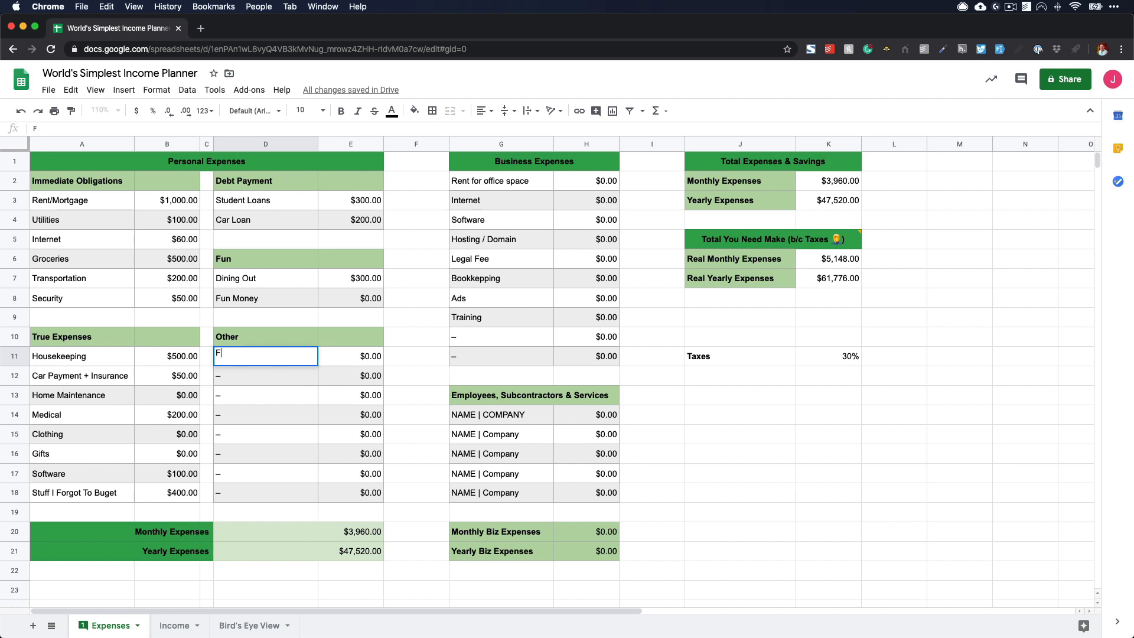
pyautogui.press('BackSpace')
pyautogui.press('BackSpace')
pyautogui.press('BackSpace')
pyautogui.write('Barber shop')
pyautogui.press('Tab')
pyautogui.write('100')
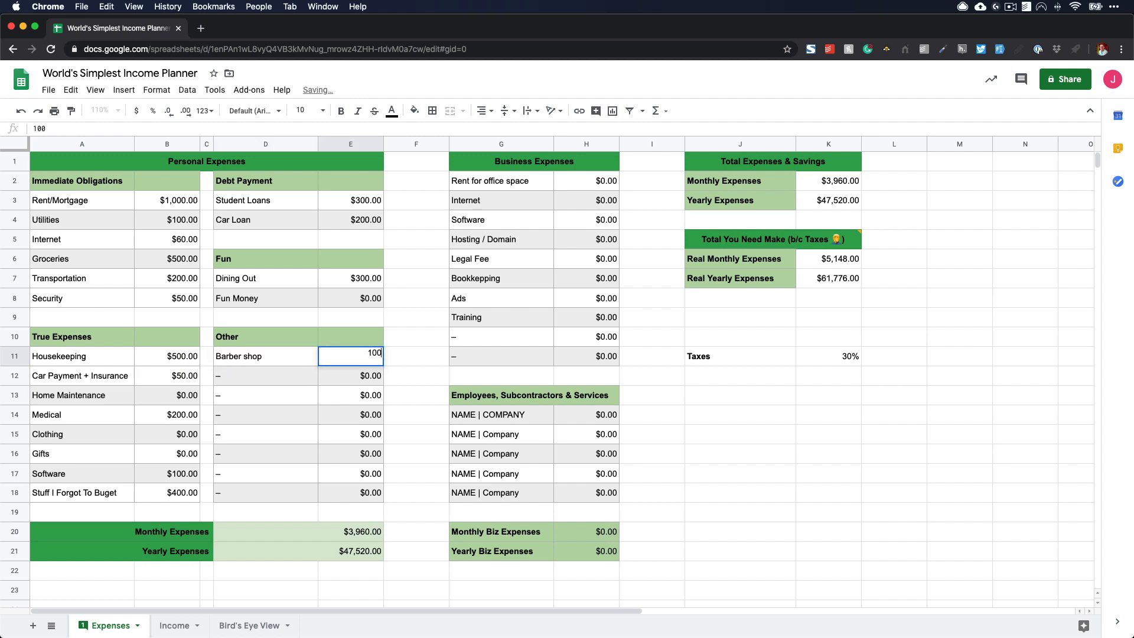
pyautogui.press('Return')
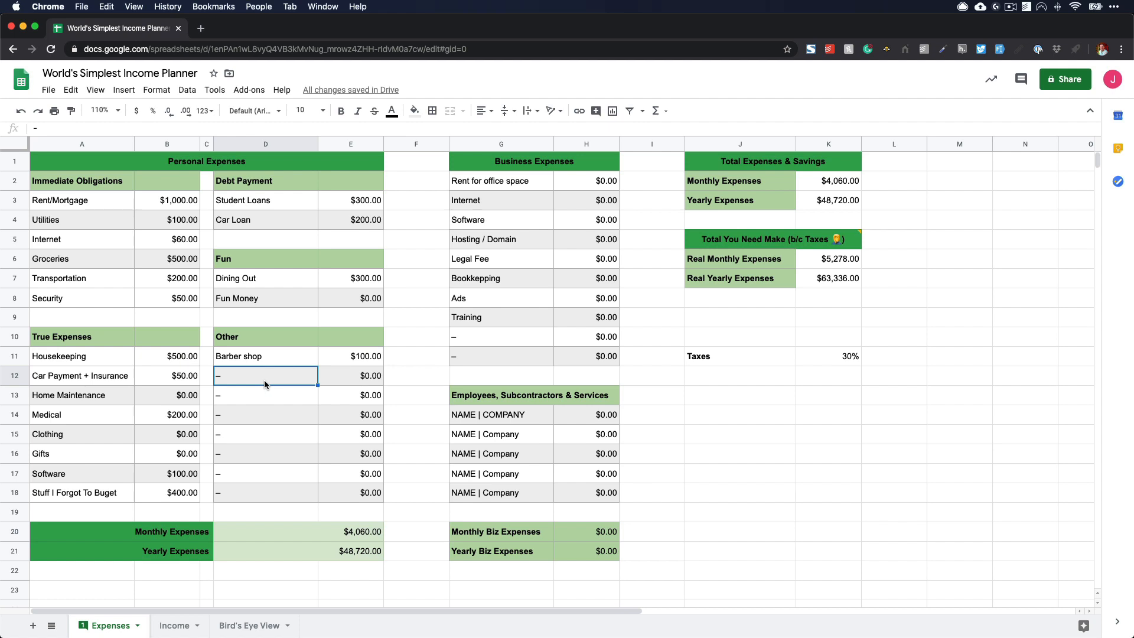
pyautogui.click(348, 381)
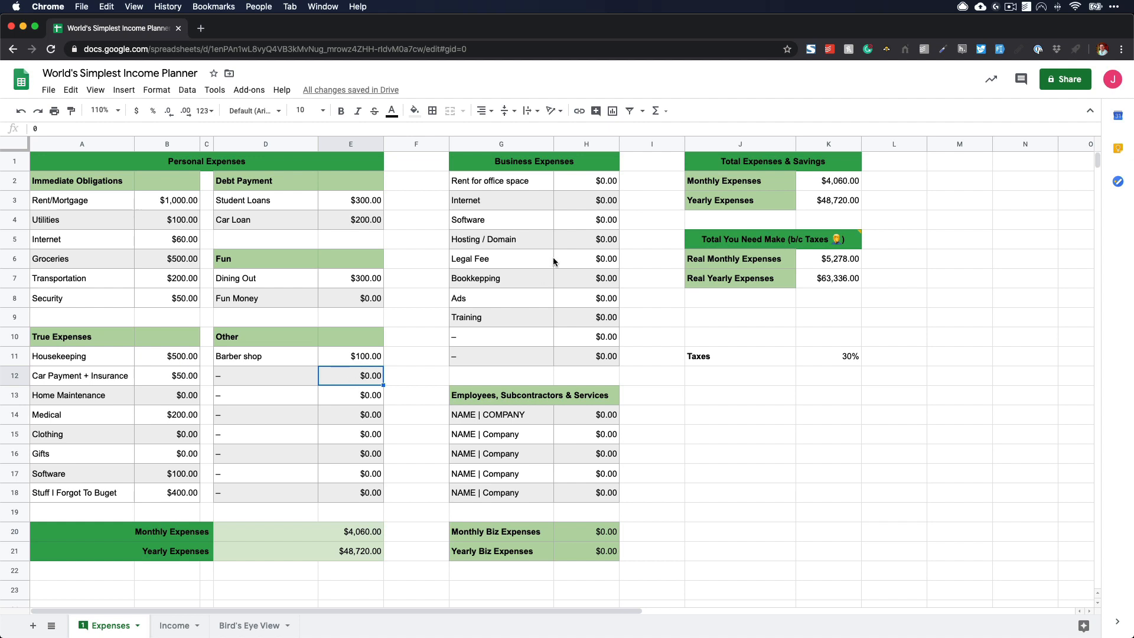
# - Under Business Expenses, set Rent for office space to 1000
pyautogui.moveTo(605, 185); pyautogui.dragTo(599, 339)
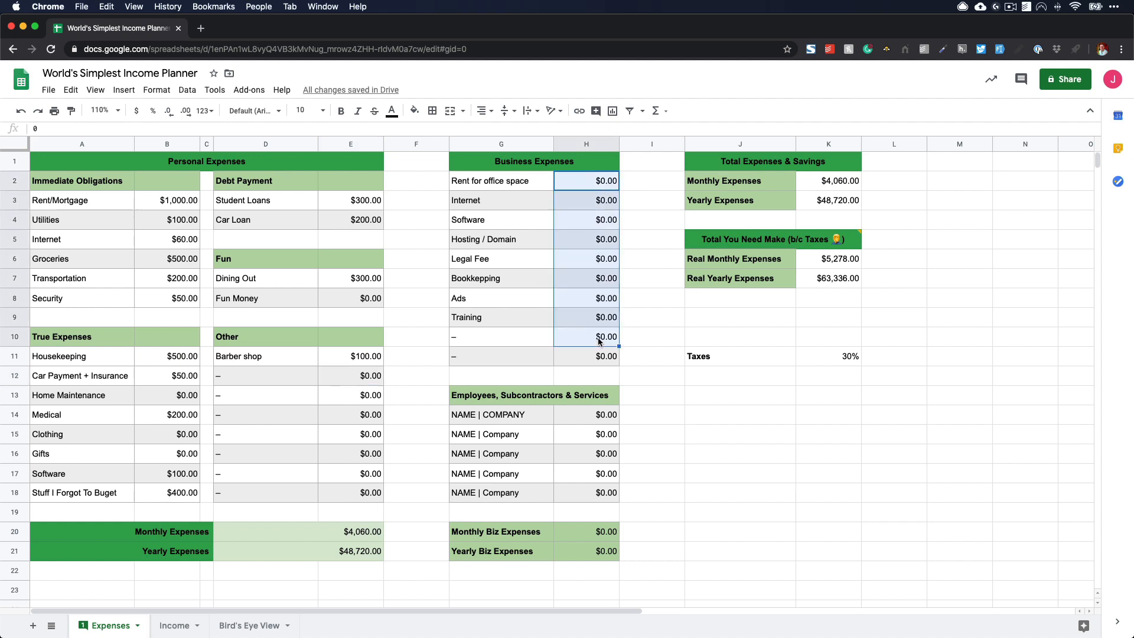
pyautogui.click(599, 339)
pyautogui.click(598, 186)
pyautogui.write('100')
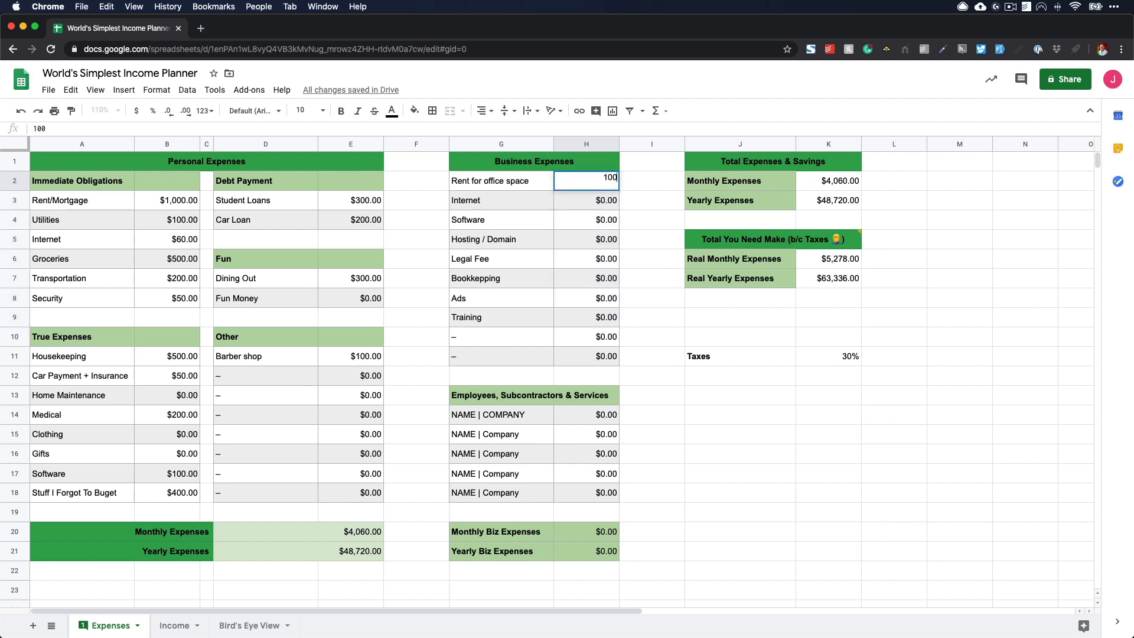
pyautogui.press('Return')
pyautogui.press('Up')
pyautogui.write('1000')
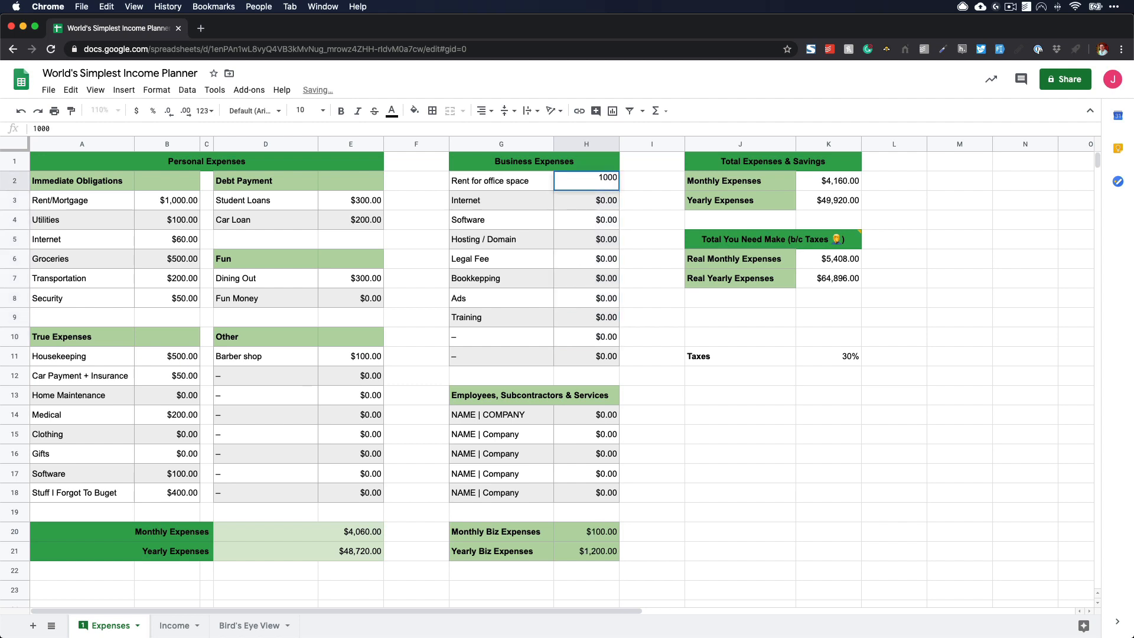
pyautogui.press('Return')
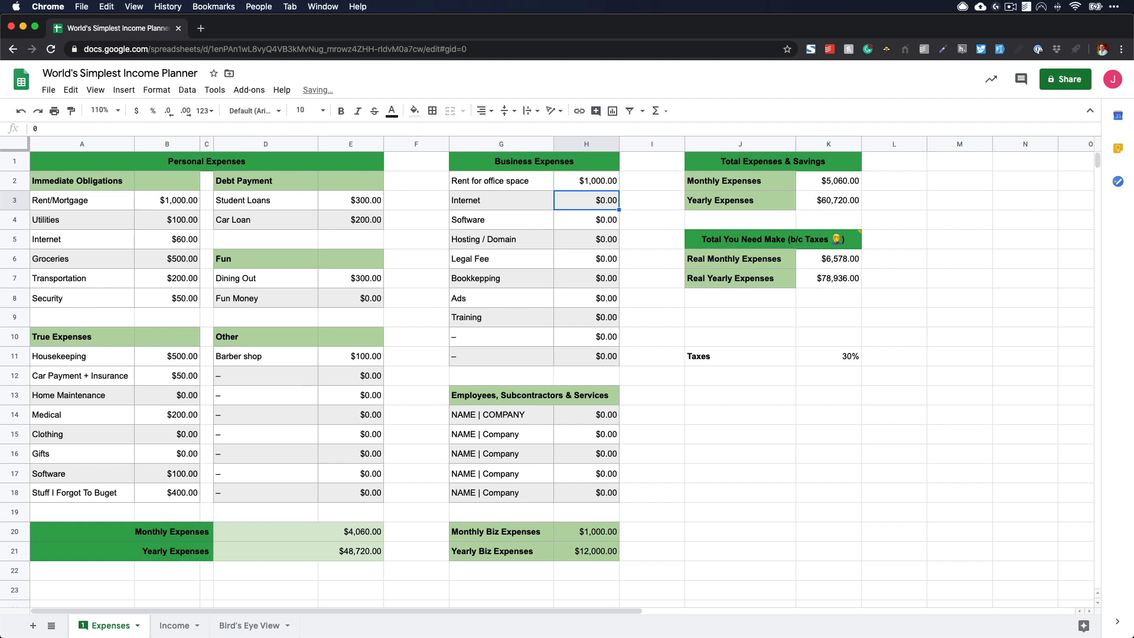
# - Set the business amounts for Internet to 60, Software to 300 and Hosting / Domain to 160
pyautogui.write('60')
pyautogui.press('Return')
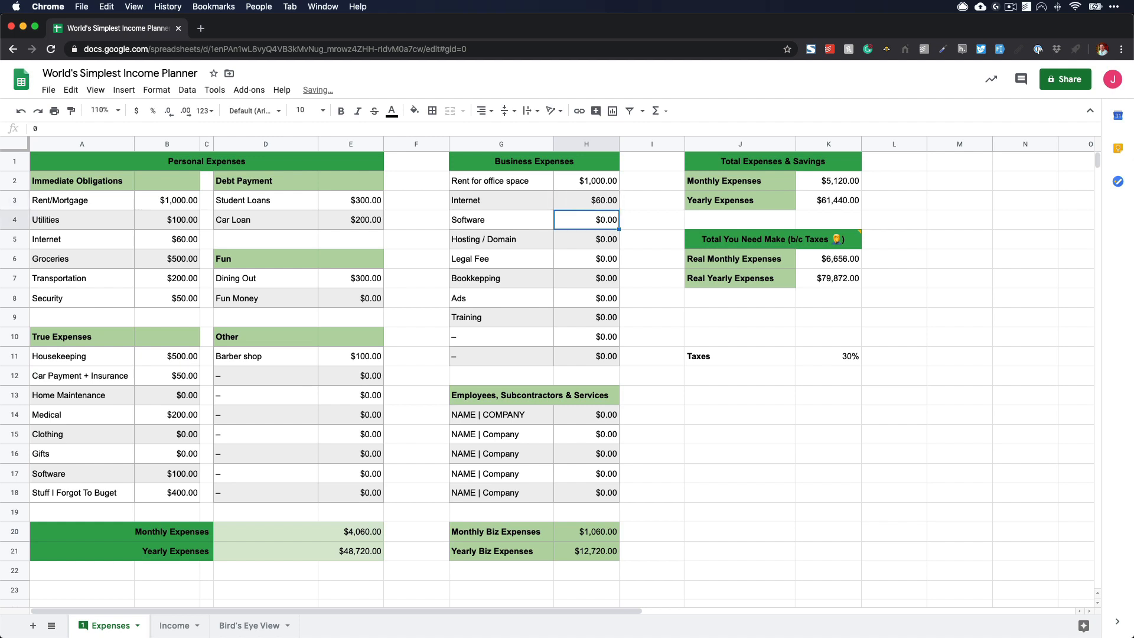
pyautogui.write('300')
pyautogui.press('Return')
pyautogui.write('1')
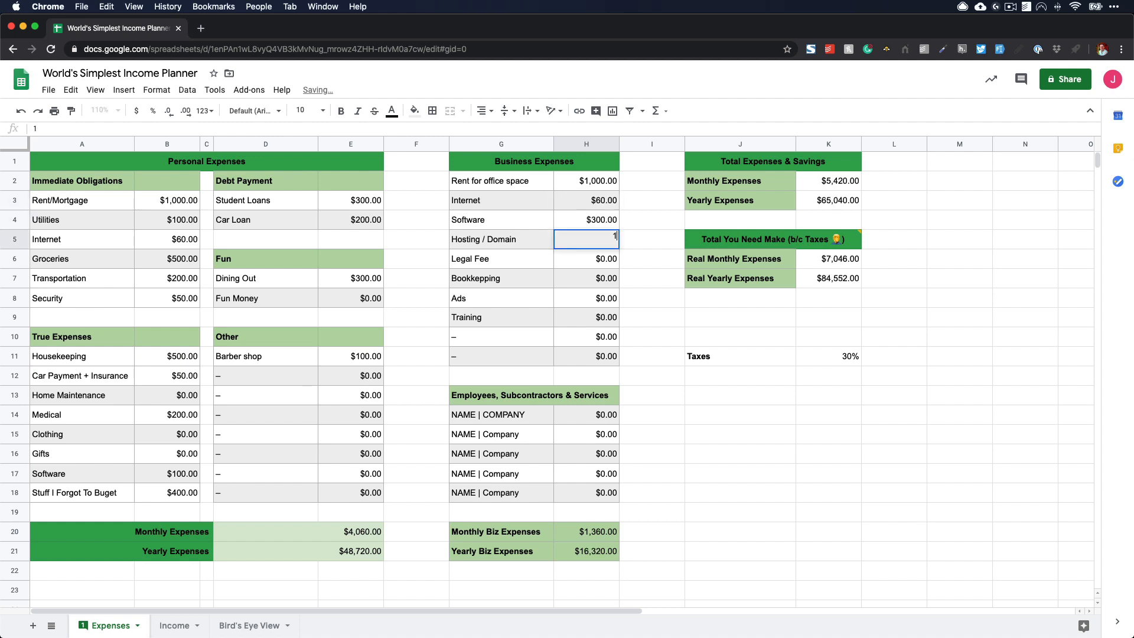
pyautogui.write('60')
pyautogui.press('Return')
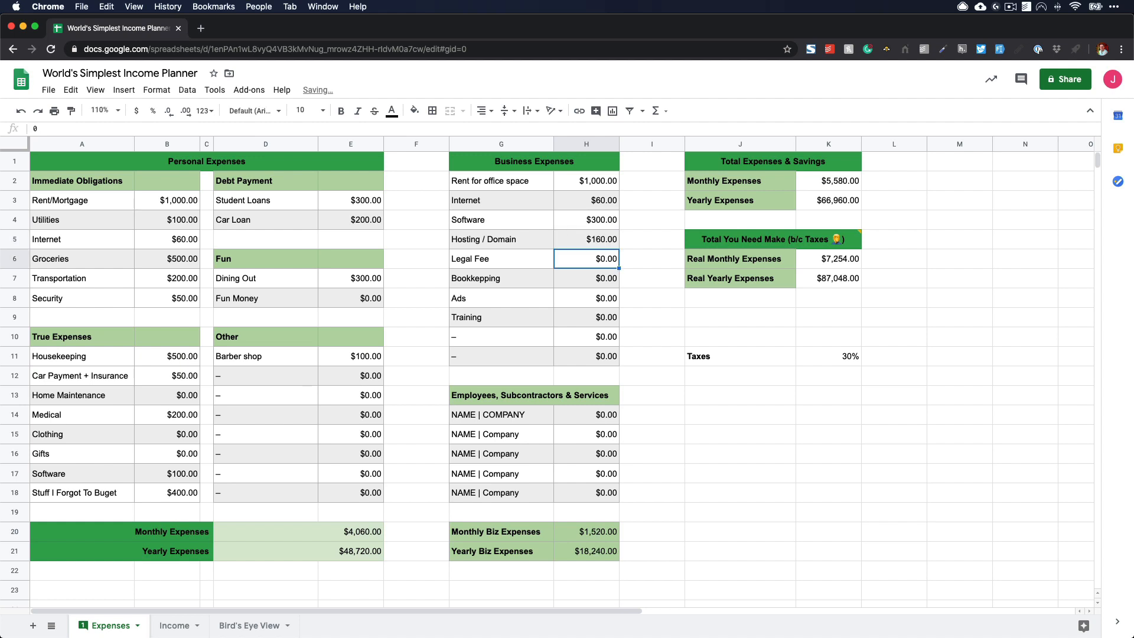
# - Skip Legal Fee and set the business amounts for Bookkepping to 200, Ads to 2000 and Training to 35
pyautogui.press('Down')
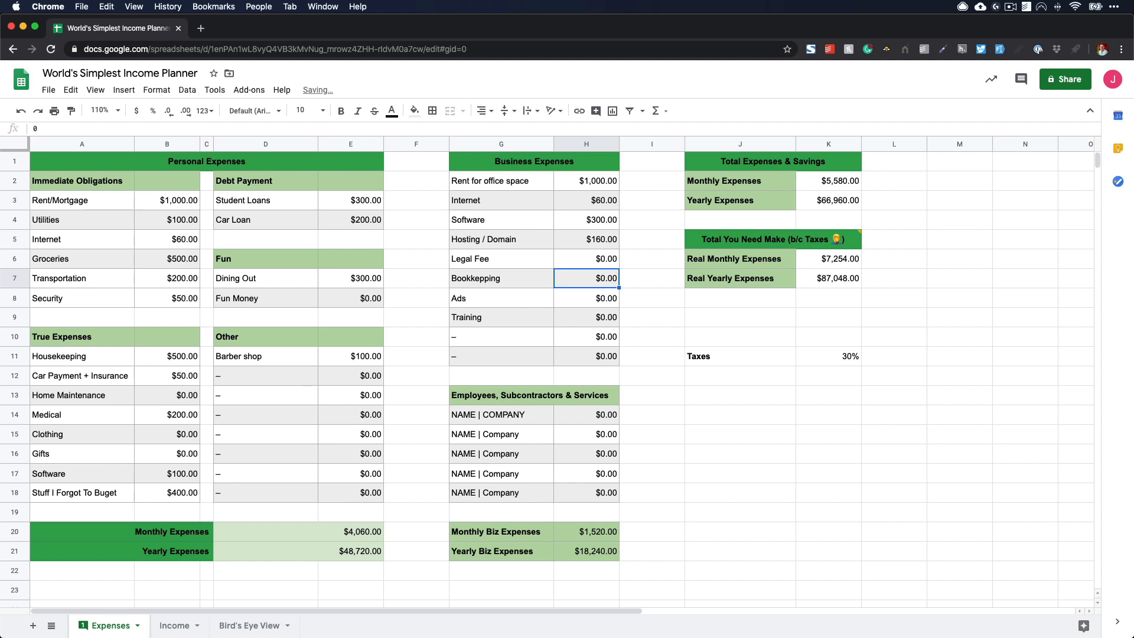
pyautogui.write('200')
pyautogui.press('Return')
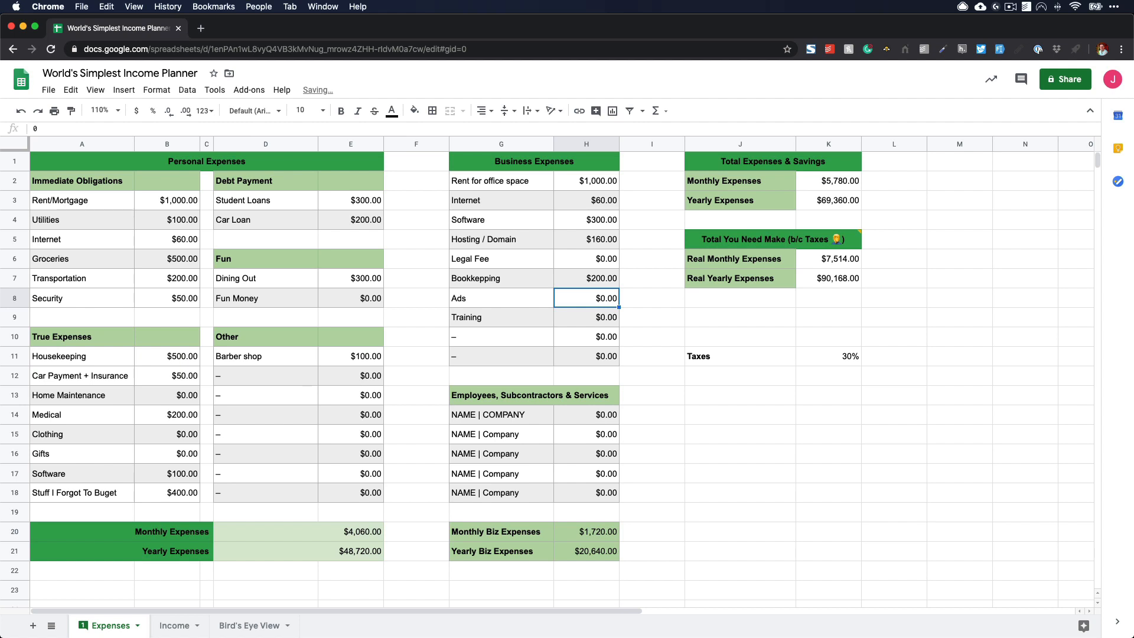
pyautogui.write('2000')
pyautogui.press('Return')
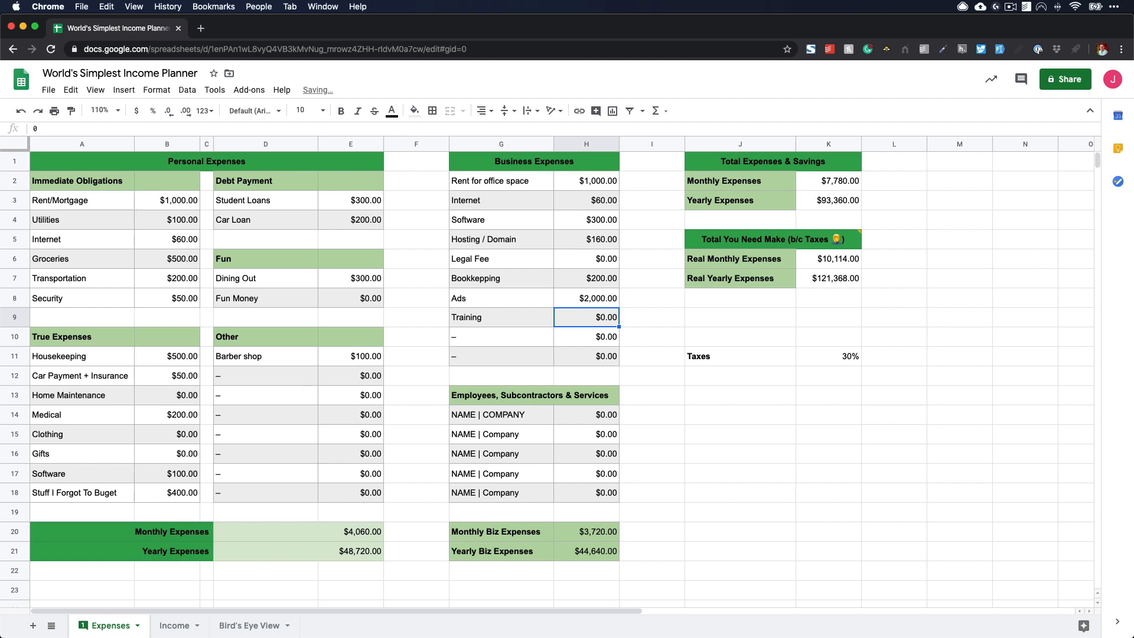
pyautogui.write('35')
pyautogui.press('Return')
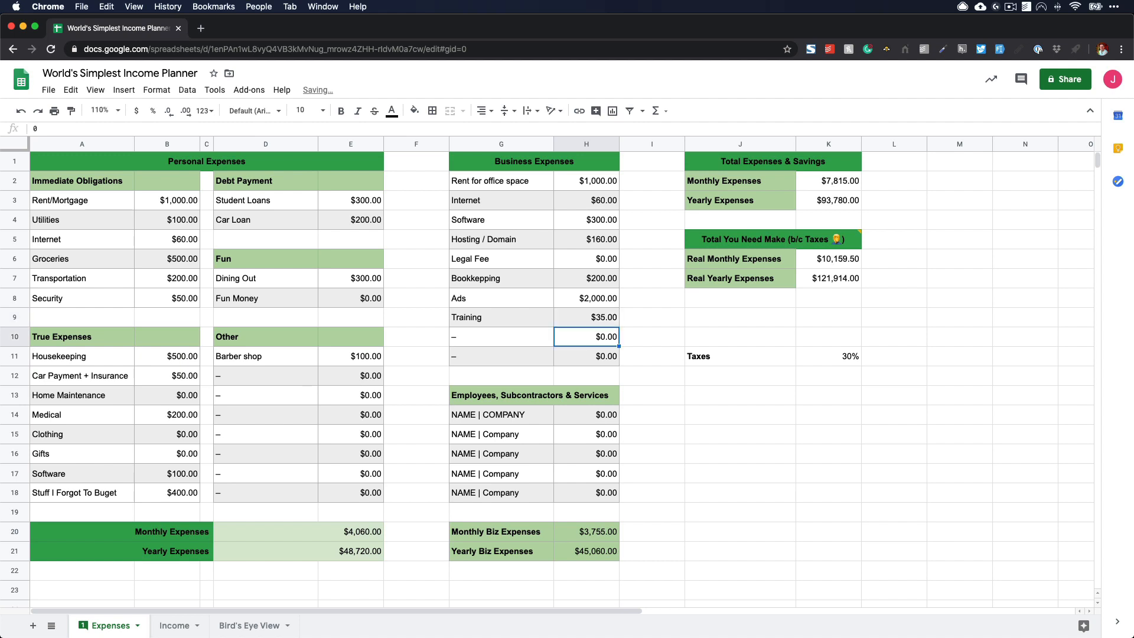
# - Fill the first two rows of Employees, Subcontractors & Services with workers' first names and amounts of 2500 and 1,000
pyautogui.click(506, 424)
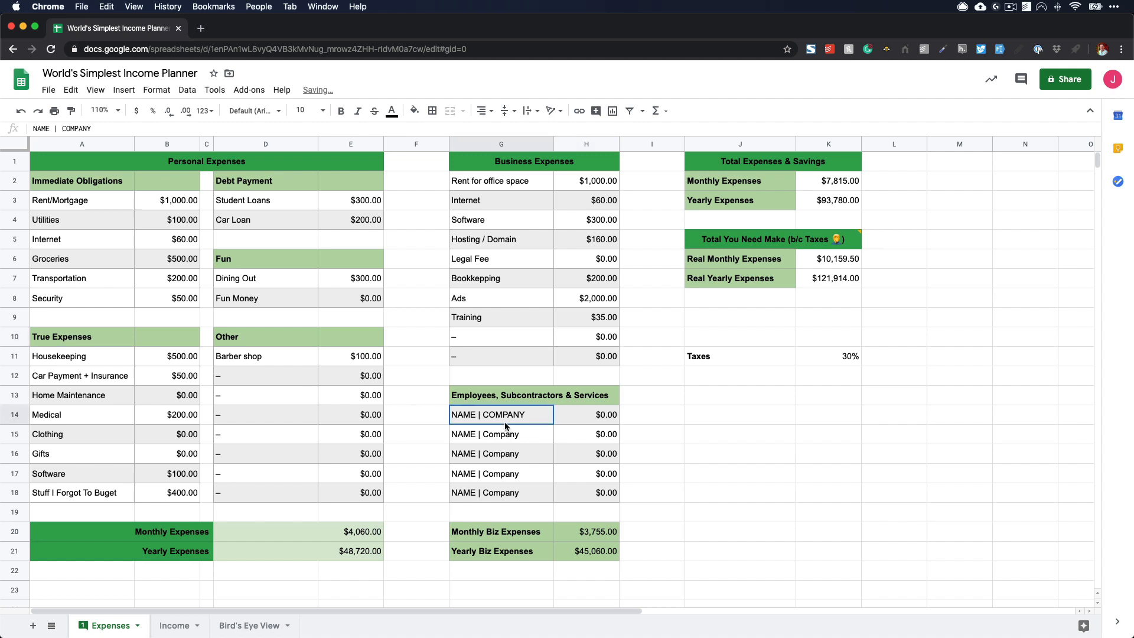
pyautogui.write('Joan')
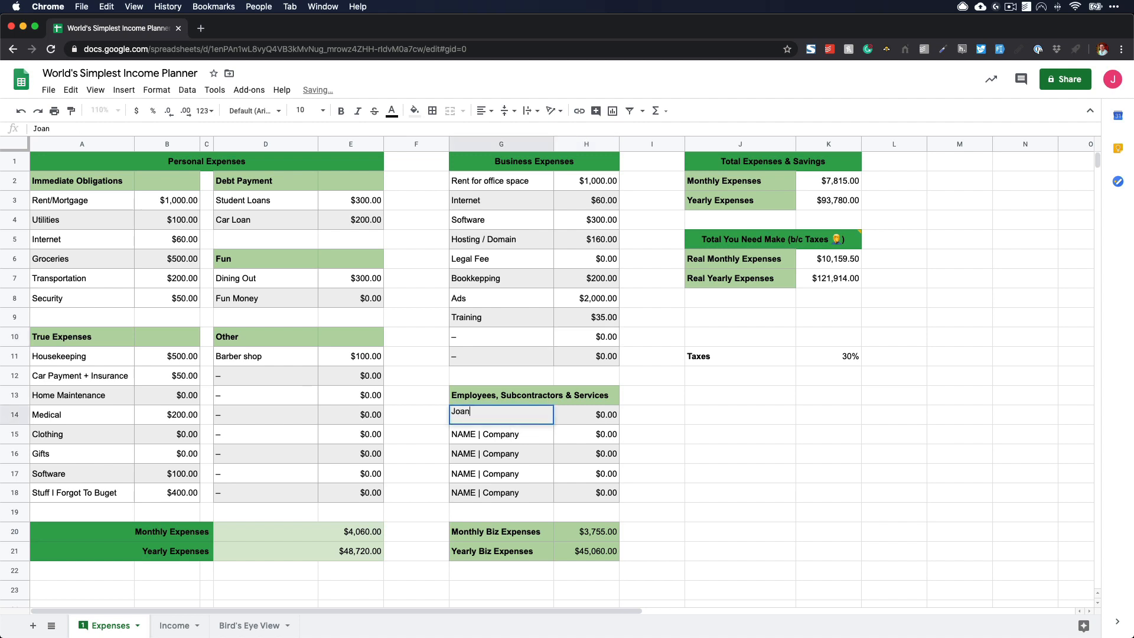
pyautogui.press('Tab')
pyautogui.write('2500')
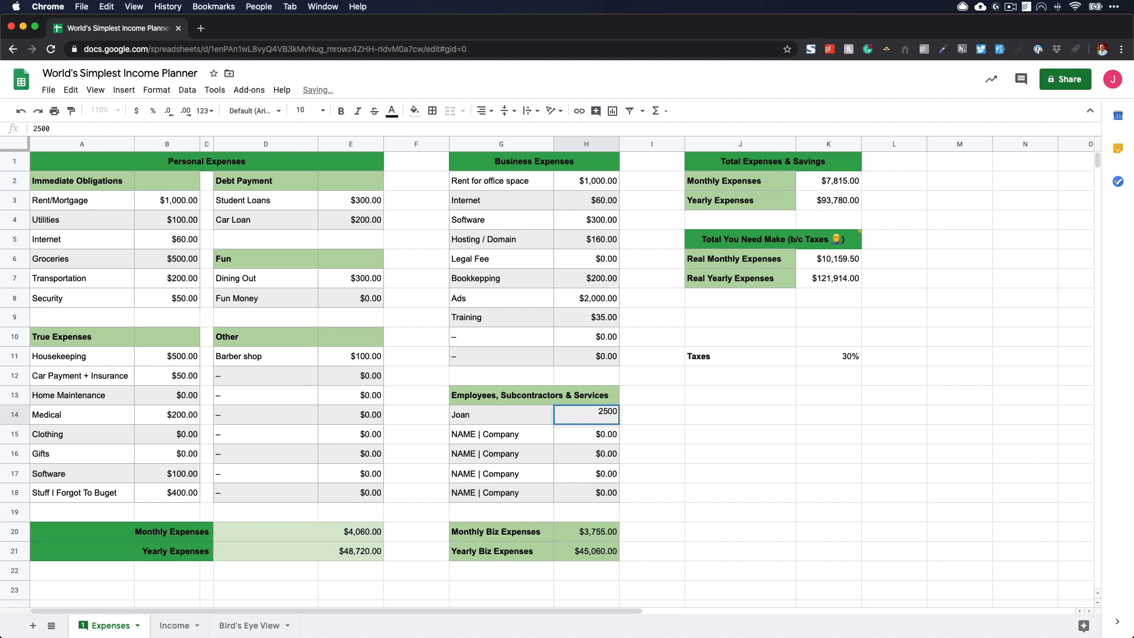
pyautogui.press('Return')
pyautogui.write('Elias')
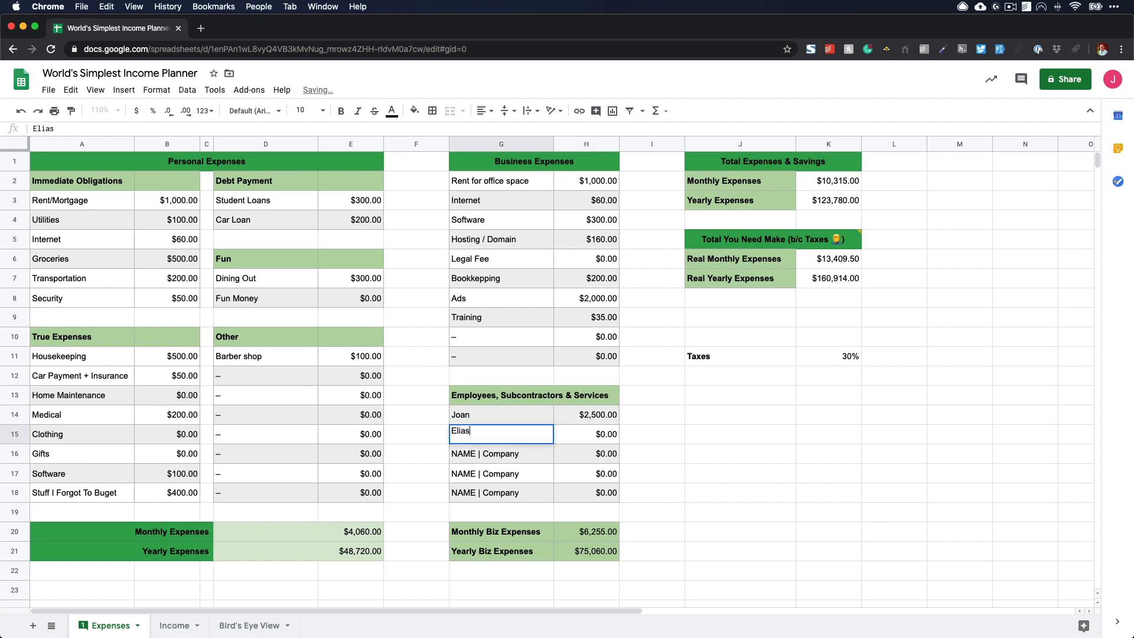
pyautogui.press('Tab')
pyautogui.write('1,000')
pyautogui.press('Return')
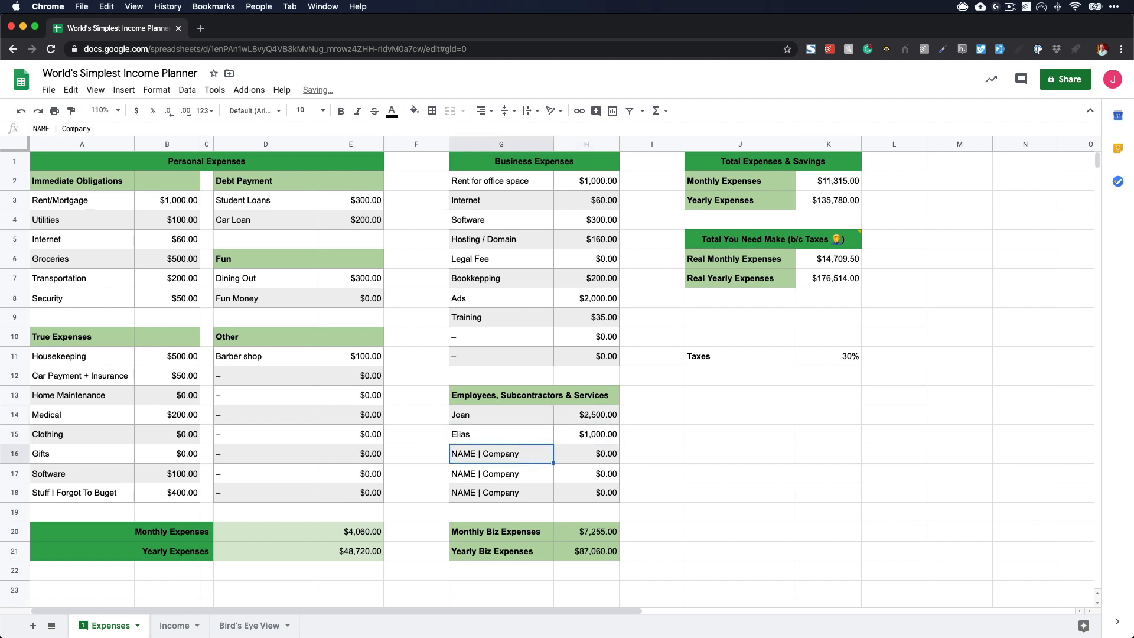
# - Enter "ACME Co" as the third entry of Employees, Subcontractors & Services with an amount of 1500
pyautogui.write('ACME CO')
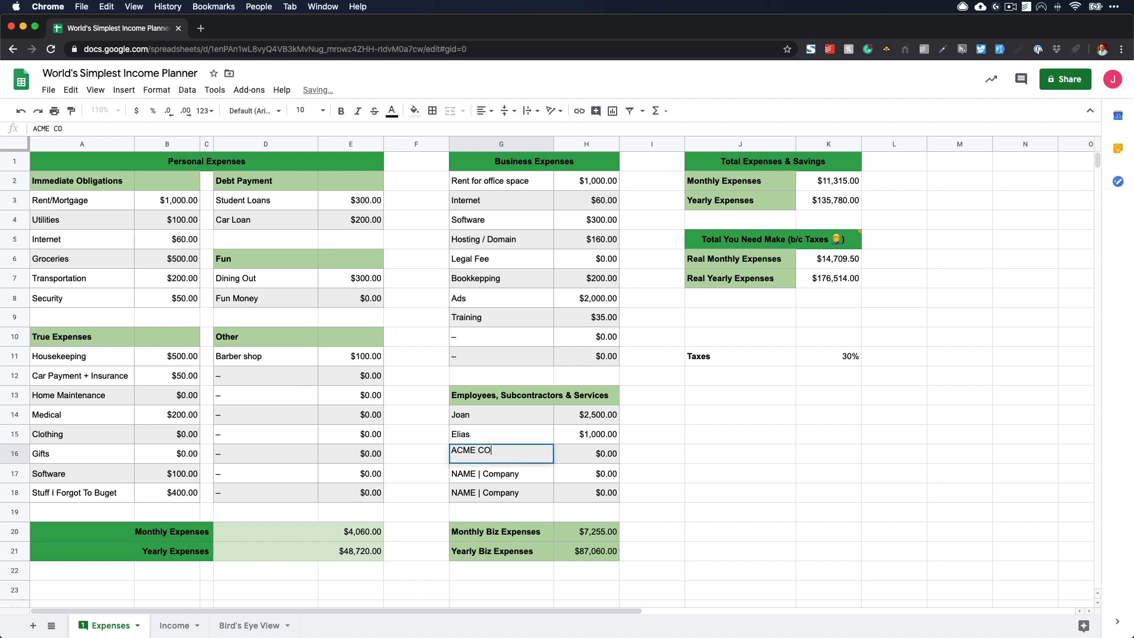
pyautogui.press('BackSpace')
pyautogui.write('o')
pyautogui.press('Tab')
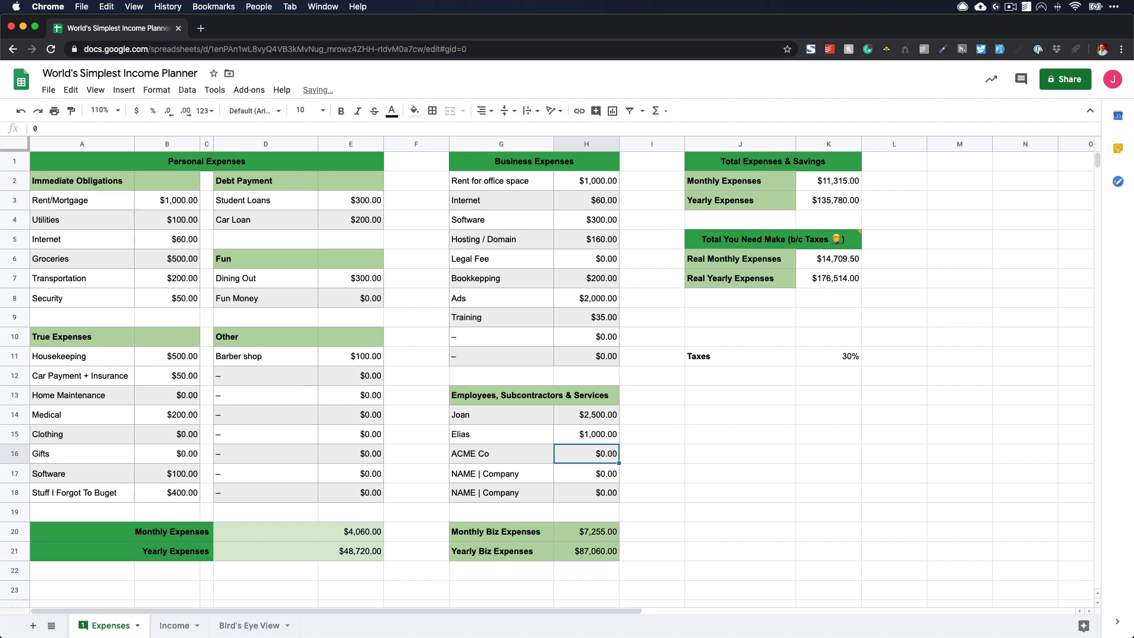
pyautogui.write('1500')
pyautogui.press('Return')
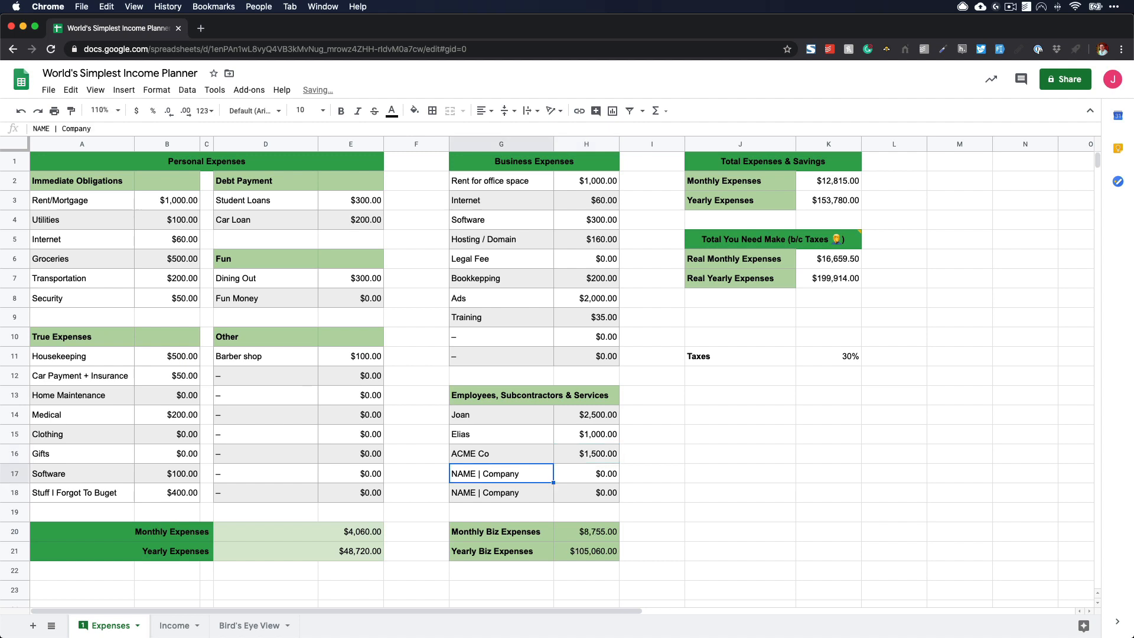
# - Examine the formulas behind the monthly and yearly business expenses and the combined Monthly Expenses total
pyautogui.click(591, 537)
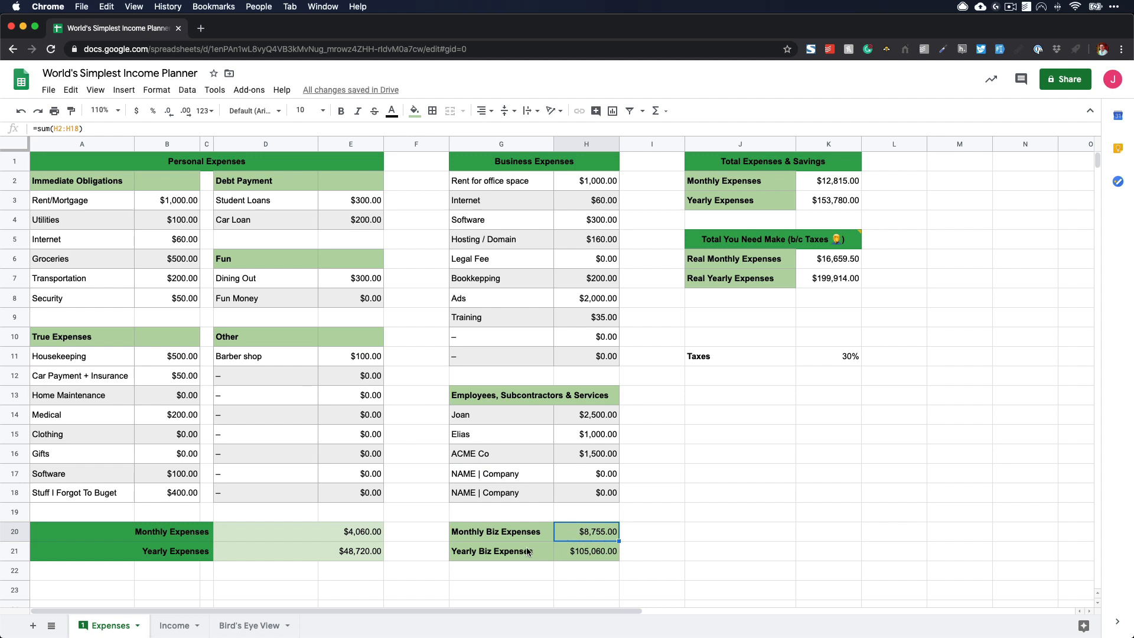
pyautogui.press('Left')
pyautogui.click(587, 534)
pyautogui.click(504, 554)
pyautogui.click(594, 556)
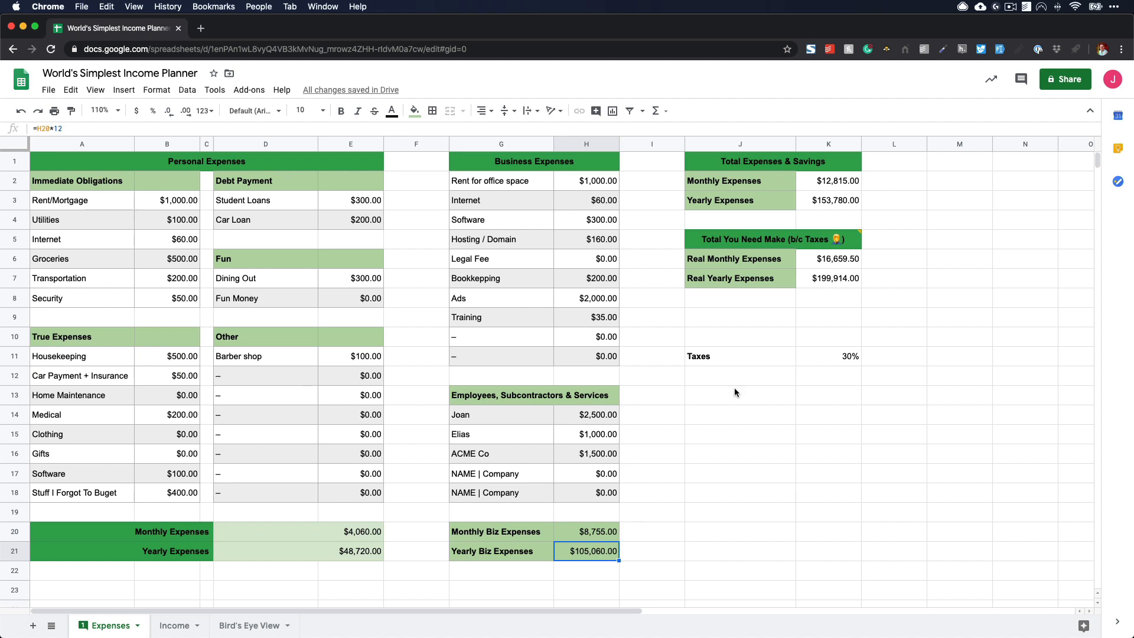
pyautogui.click(846, 188)
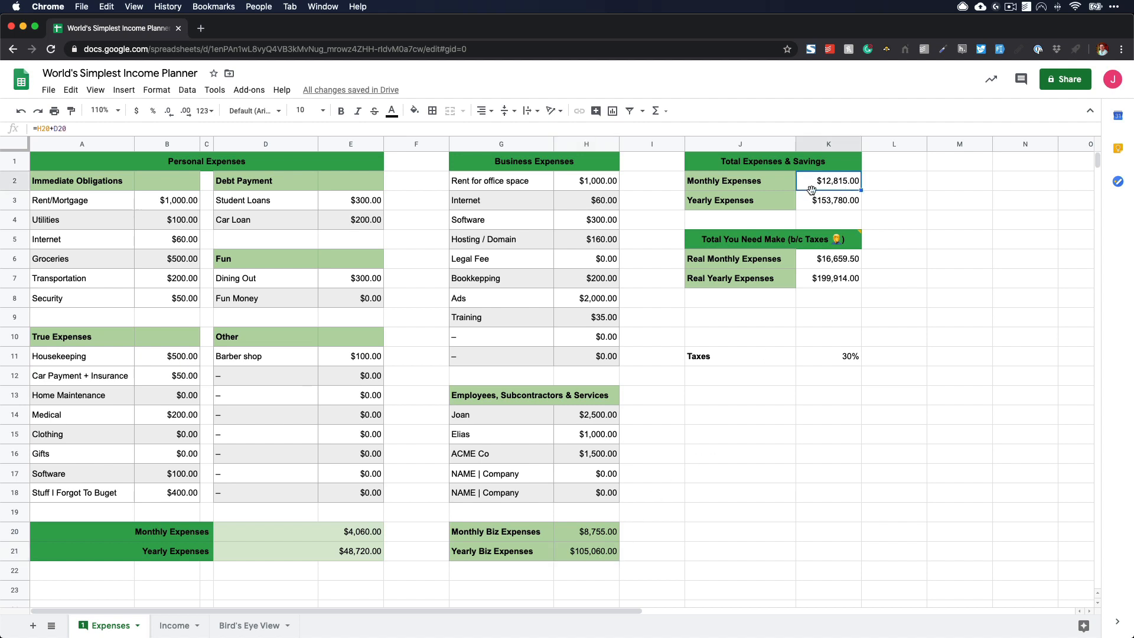
# - Examine the formulas behind the personal, business and combined Monthly Expenses, and the note on the pre-tax total heading
pyautogui.click(349, 535)
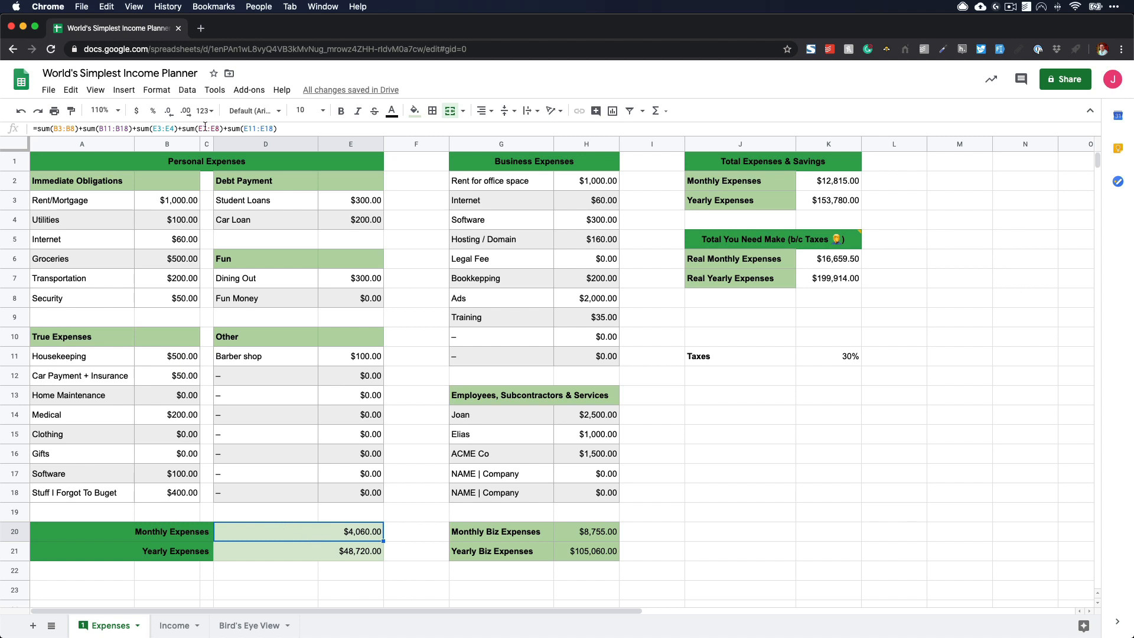
pyautogui.click(593, 532)
pyautogui.click(468, 538)
pyautogui.click(567, 534)
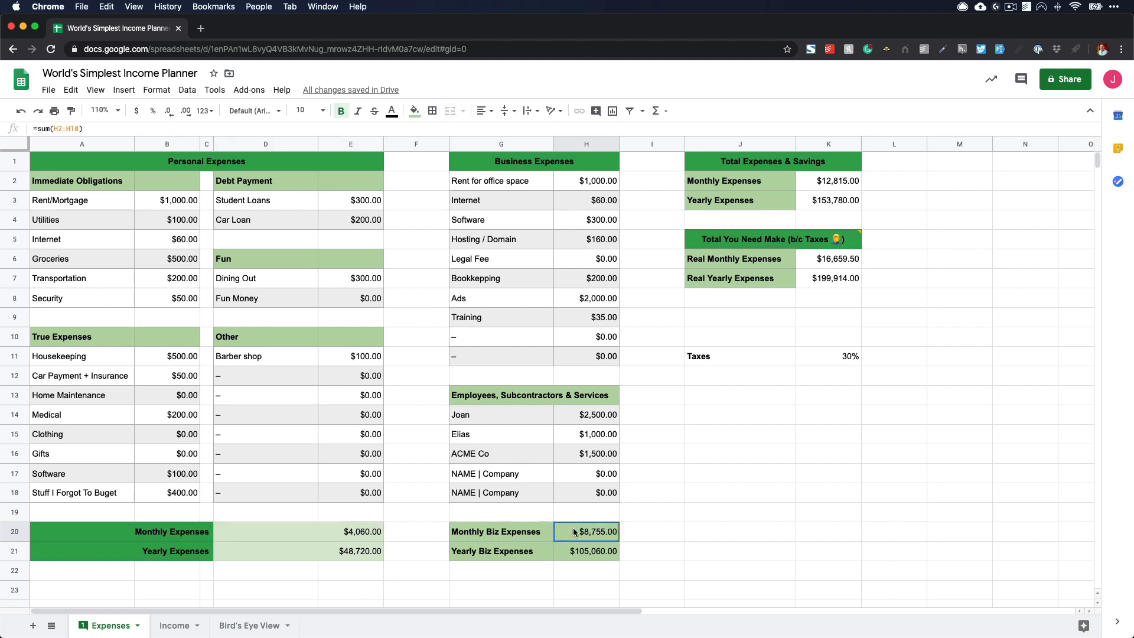
pyautogui.click(835, 187)
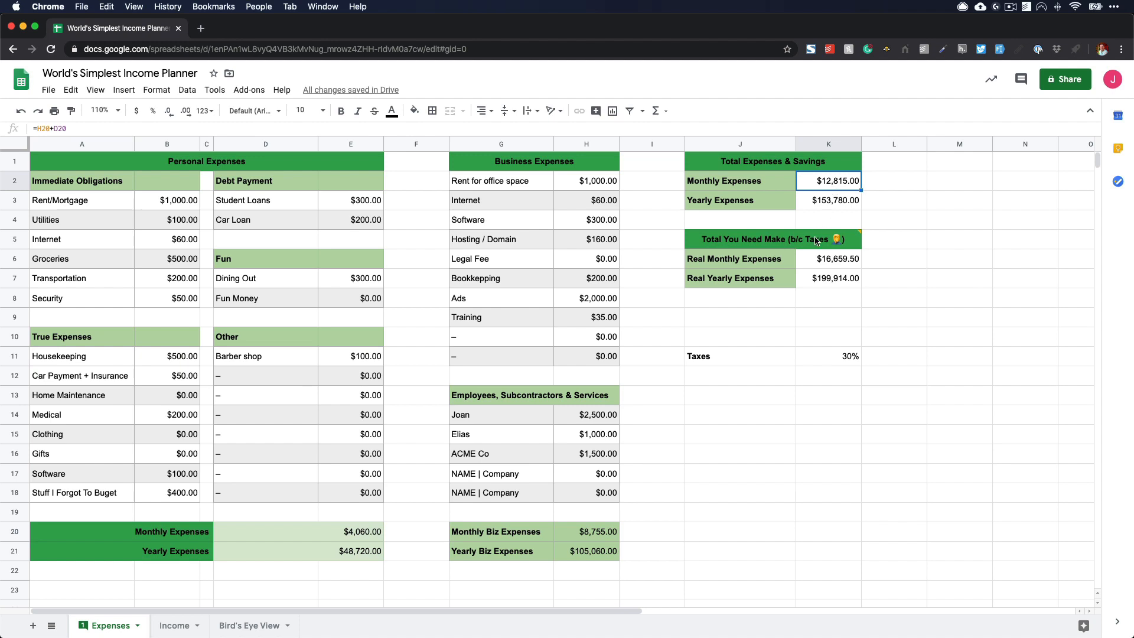
pyautogui.click(798, 245)
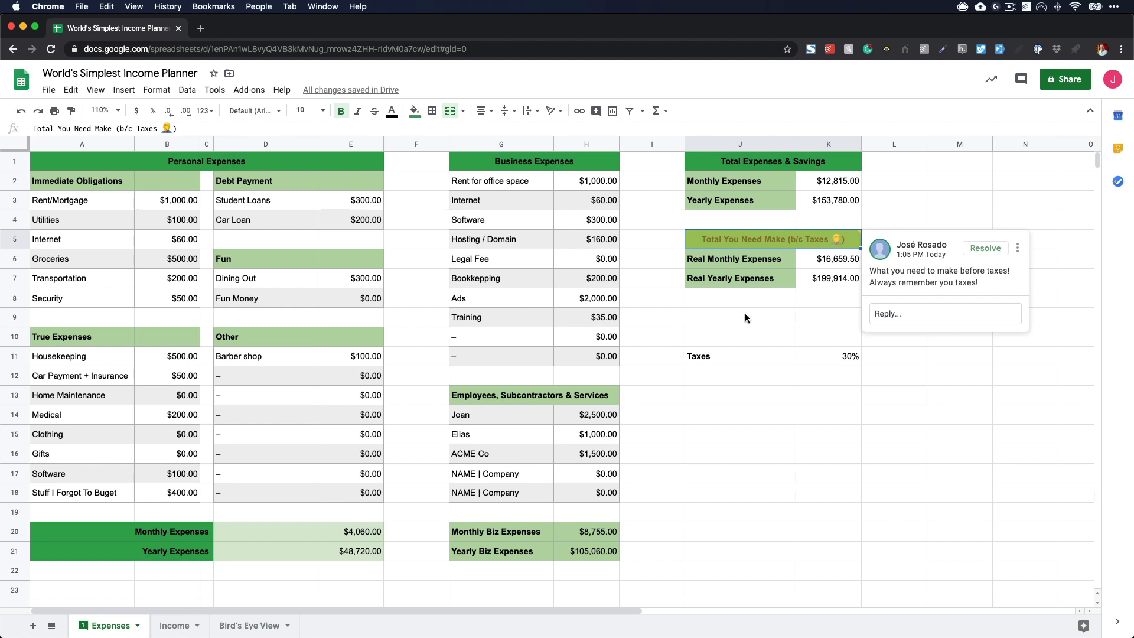
# - Try a Taxes rate of 15% and restore it to 30%
pyautogui.click(834, 362)
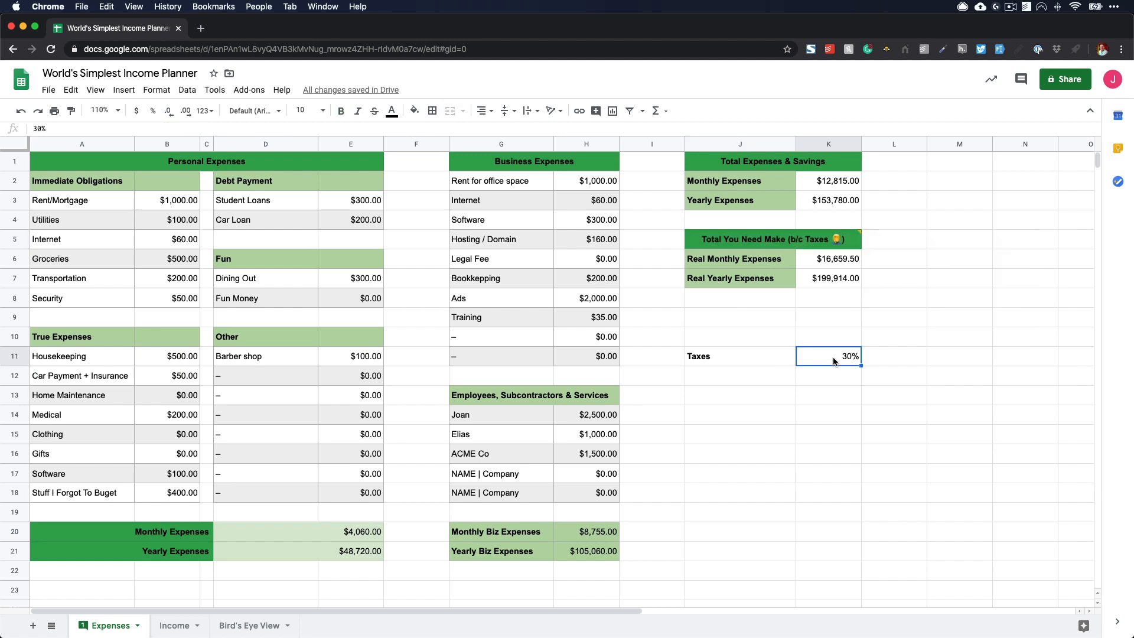
pyautogui.write('15')
pyautogui.press('Return')
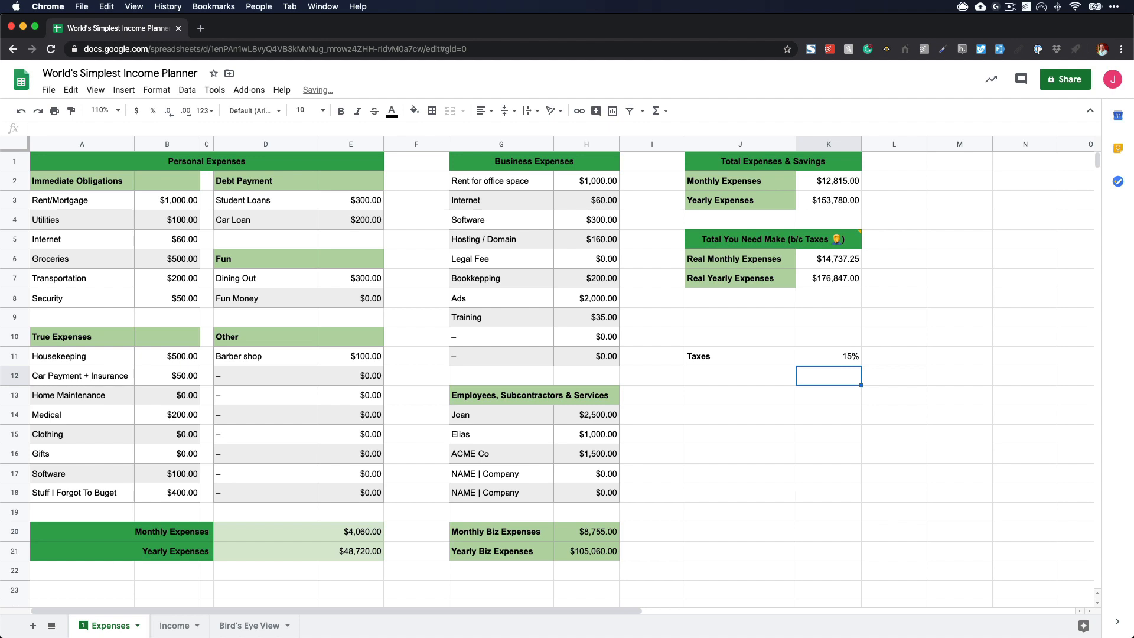
pyautogui.click(848, 361)
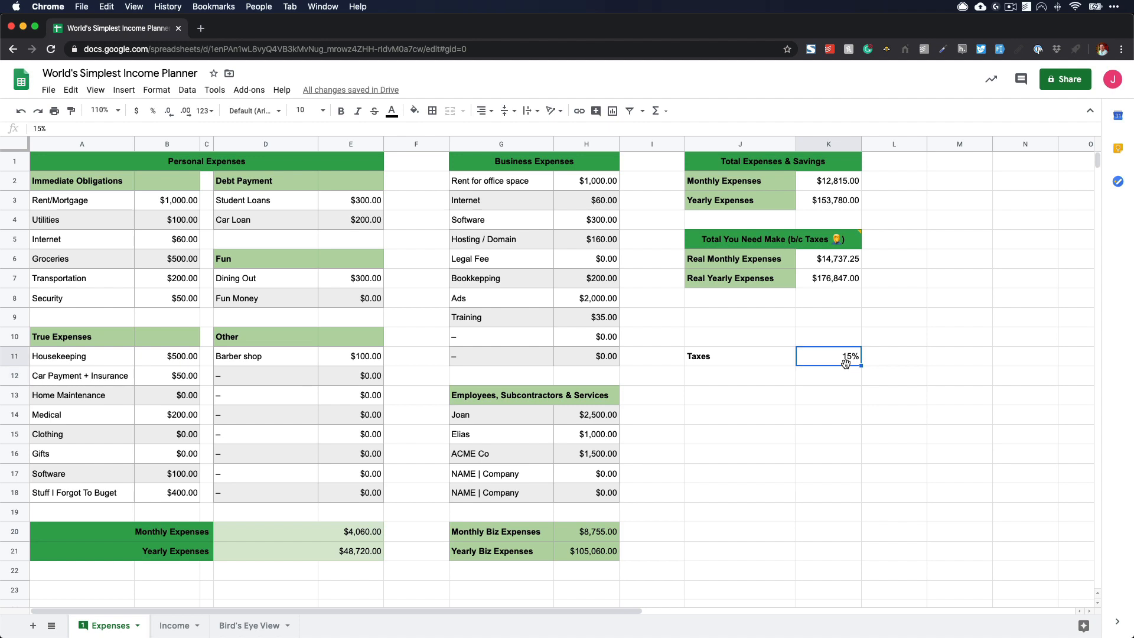
pyautogui.write('30')
pyautogui.press('Return')
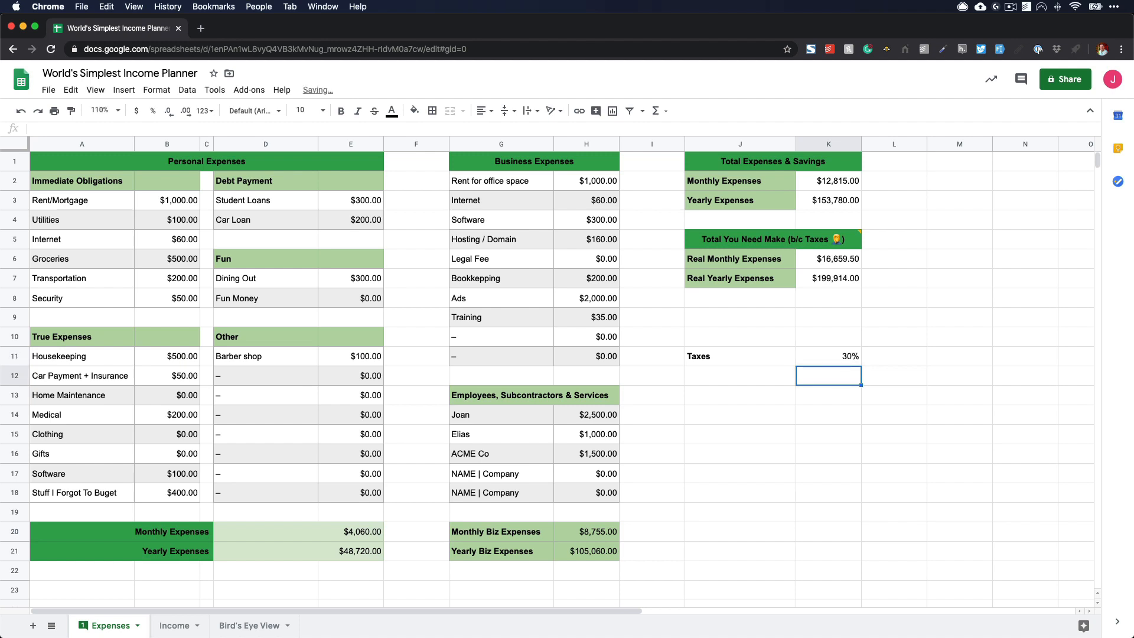
# - Examine the Real Monthly and Real Yearly Expenses formulas along with the personal and business expenses and tax rate behind them
pyautogui.click(840, 262)
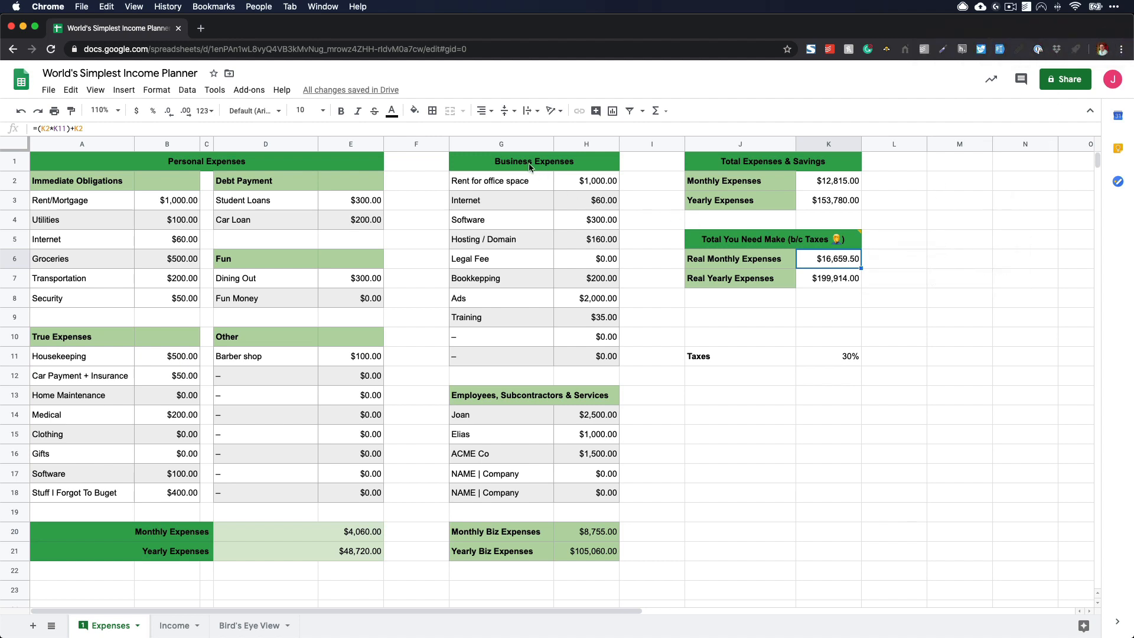
pyautogui.moveTo(530, 167); pyautogui.dragTo(526, 350)
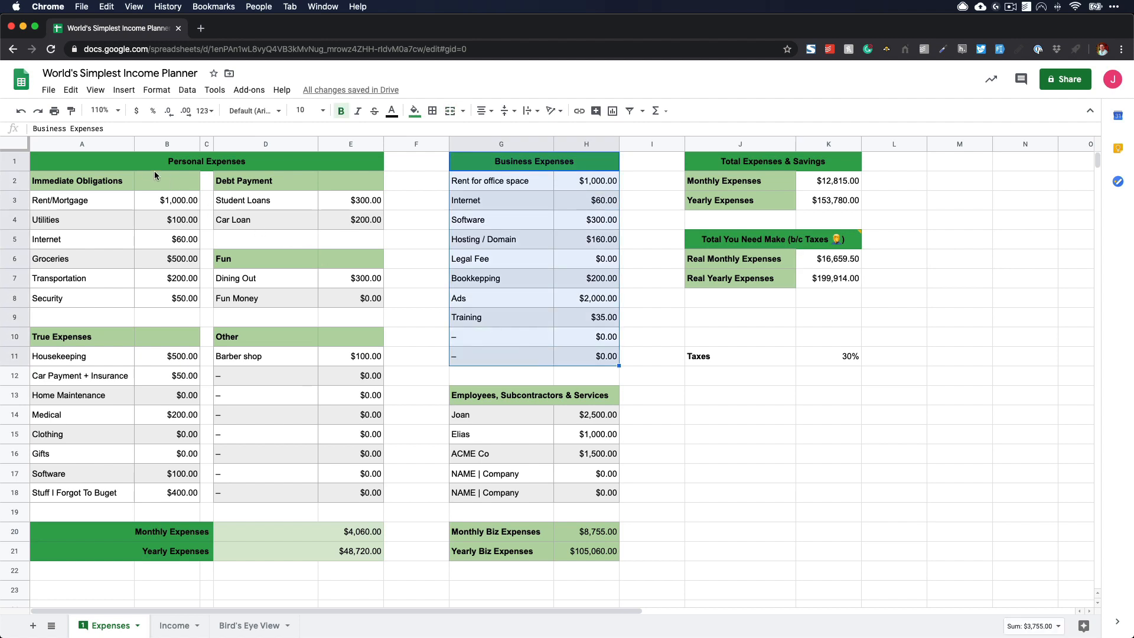
pyautogui.moveTo(140, 164); pyautogui.dragTo(337, 495)
pyautogui.click(763, 378)
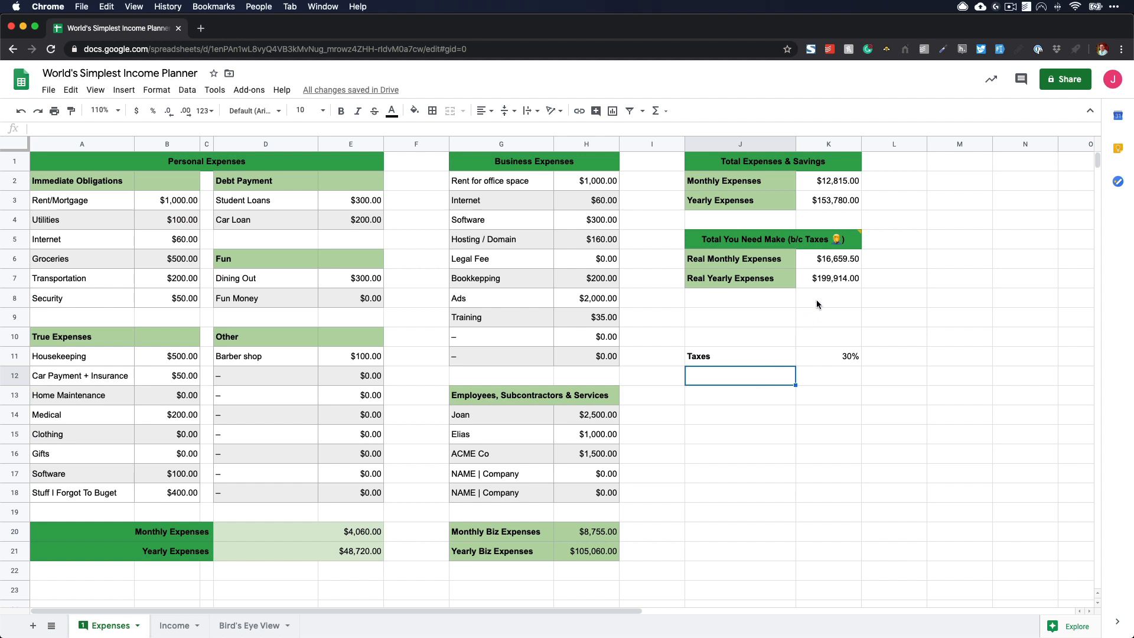
pyautogui.click(827, 279)
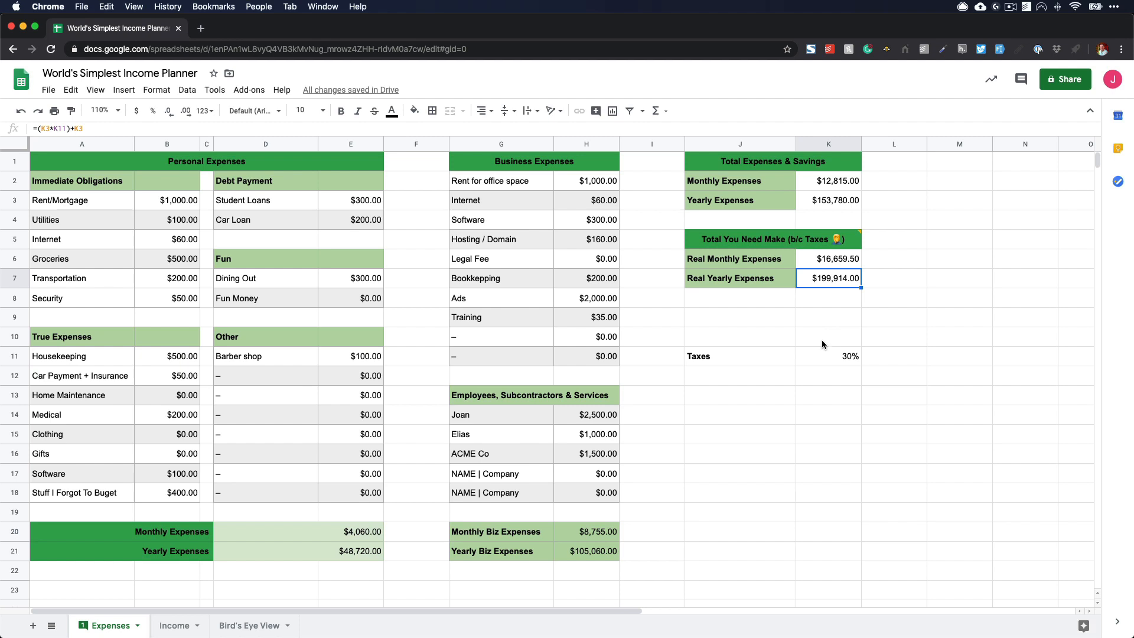
pyautogui.click(832, 357)
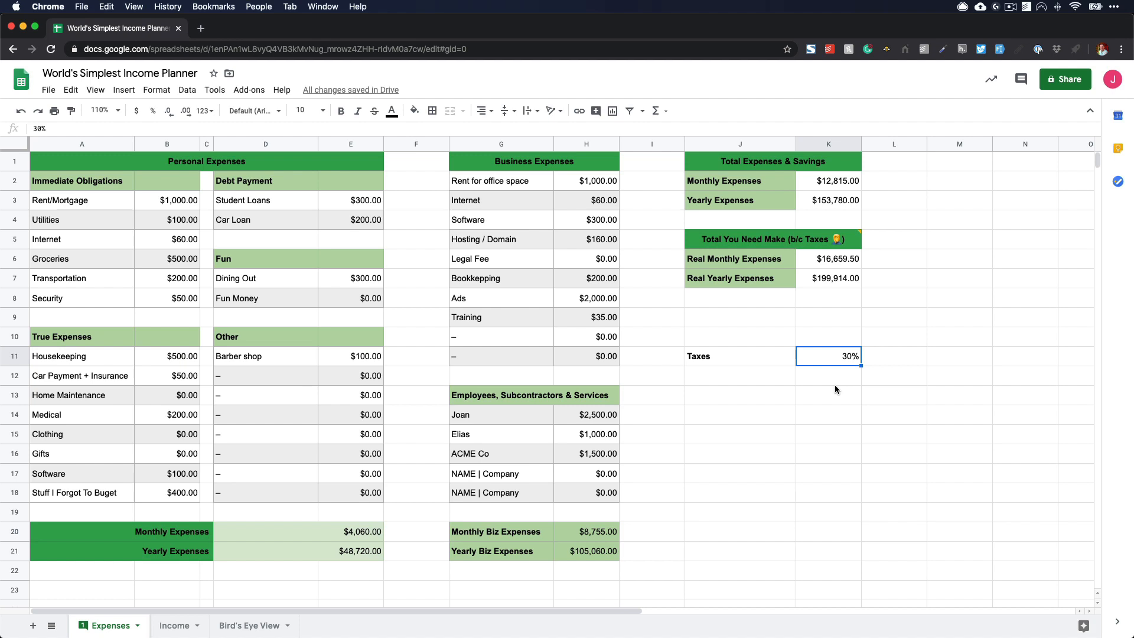
pyautogui.click(834, 283)
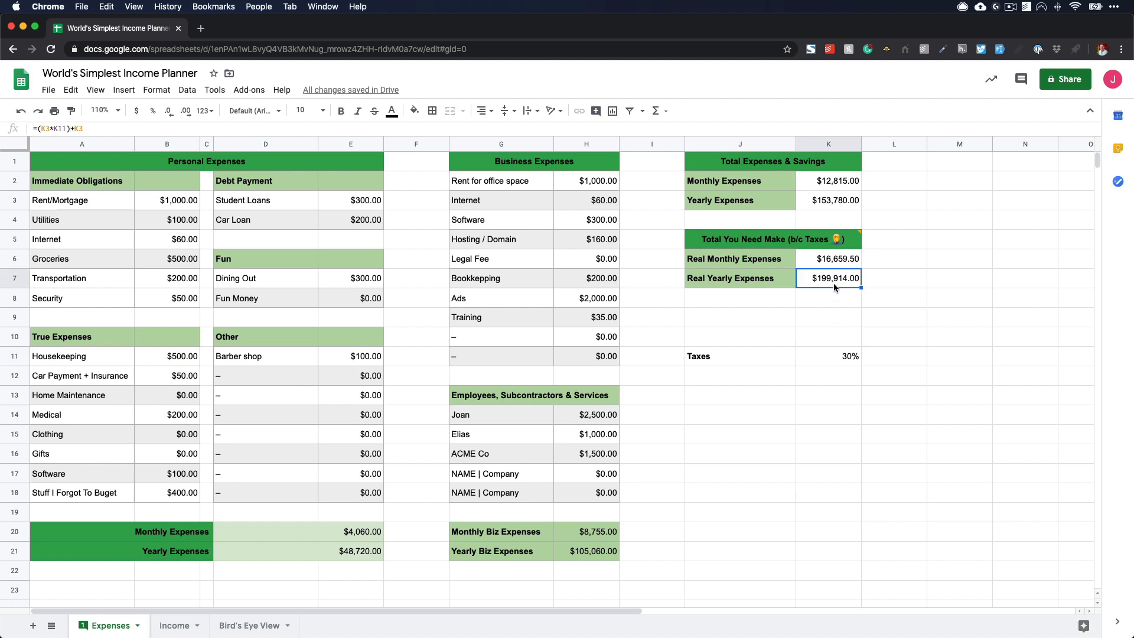
pyautogui.click(813, 322)
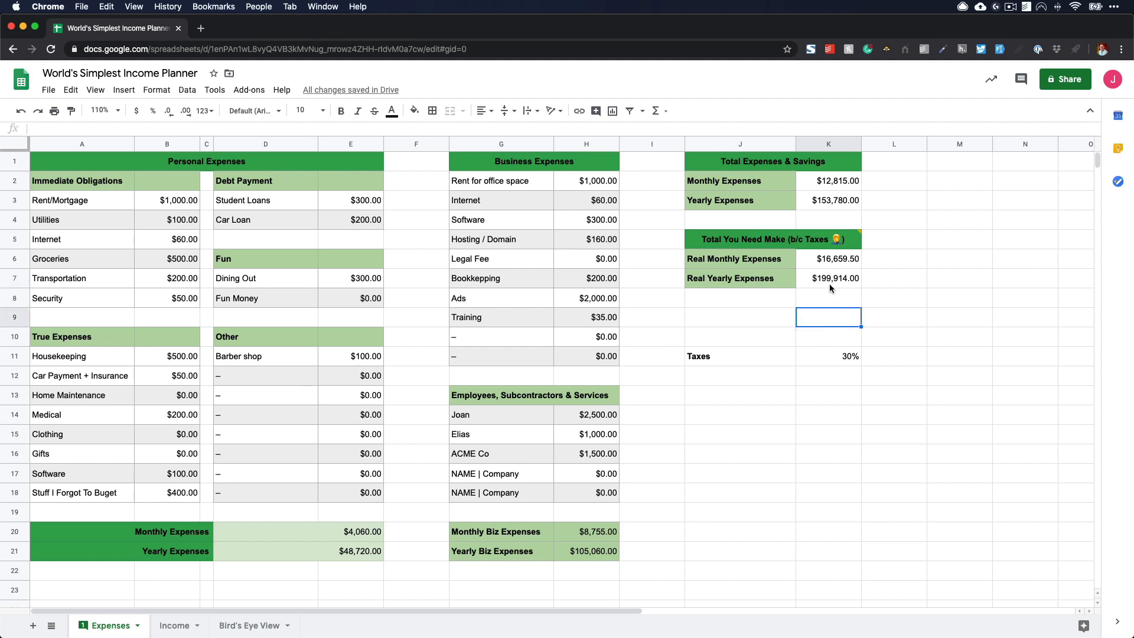
pyautogui.click(821, 286)
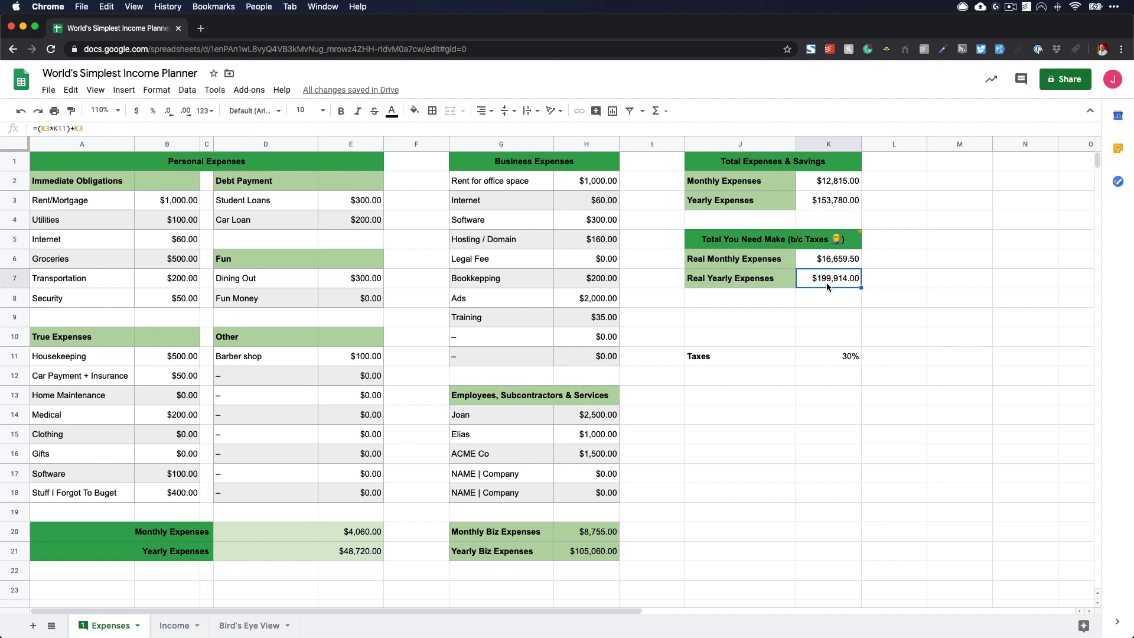
# - Open the Income sheet and examine the monthly and yearly income, expenses and difference in its Bird's Eye View block
pyautogui.click(174, 625)
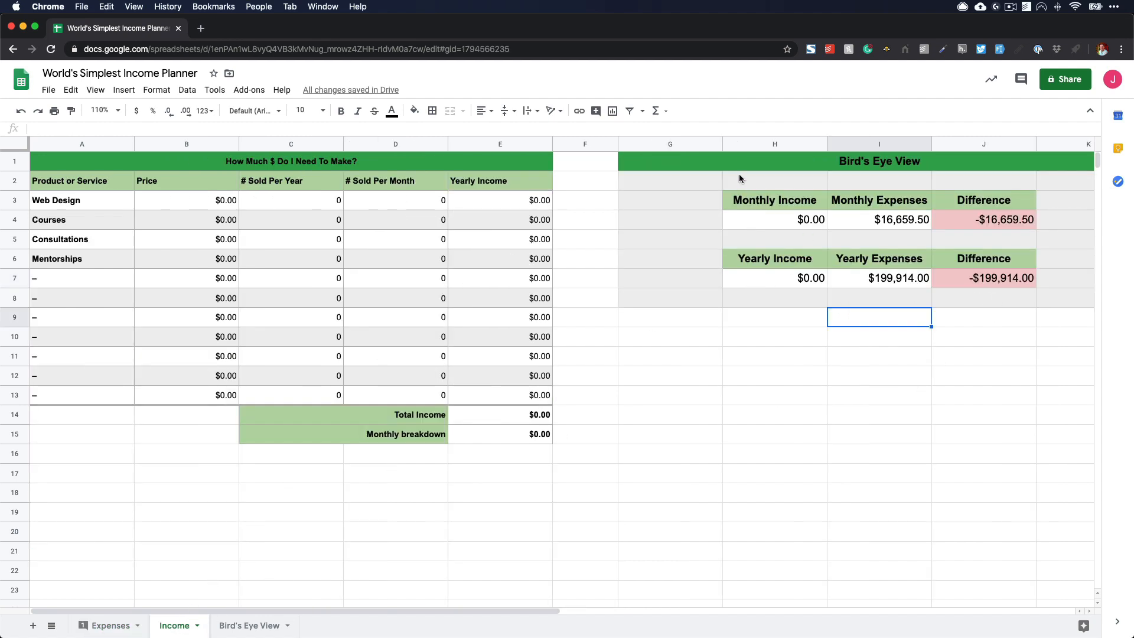
pyautogui.moveTo(753, 199); pyautogui.dragTo(981, 278)
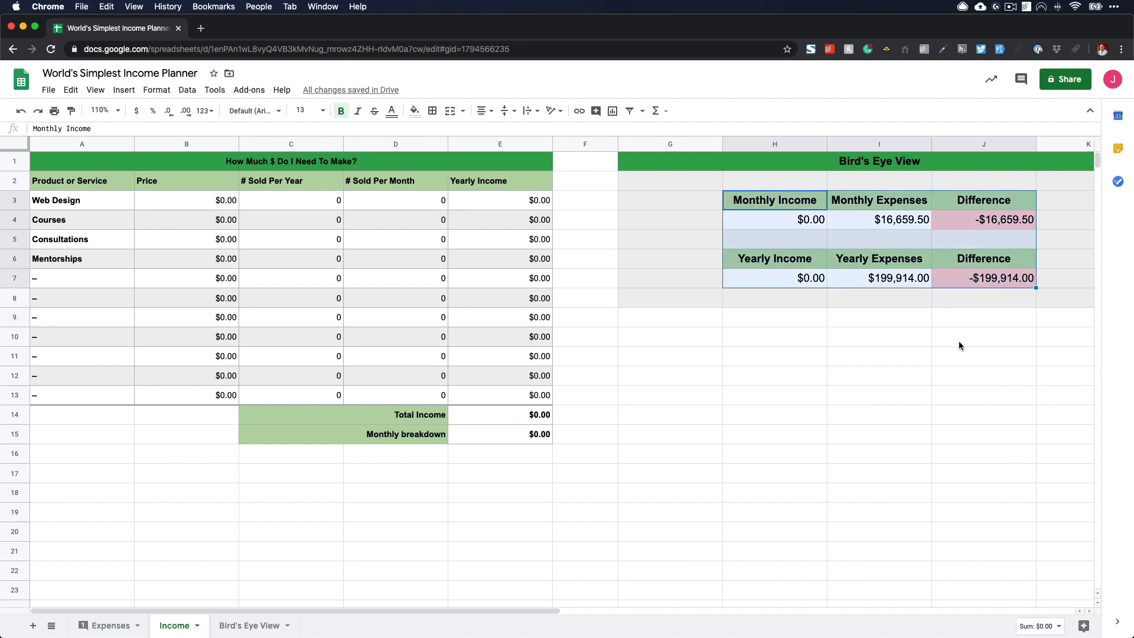
pyautogui.click(959, 341)
pyautogui.moveTo(763, 202); pyautogui.dragTo(764, 215)
pyautogui.moveTo(765, 260); pyautogui.dragTo(767, 276)
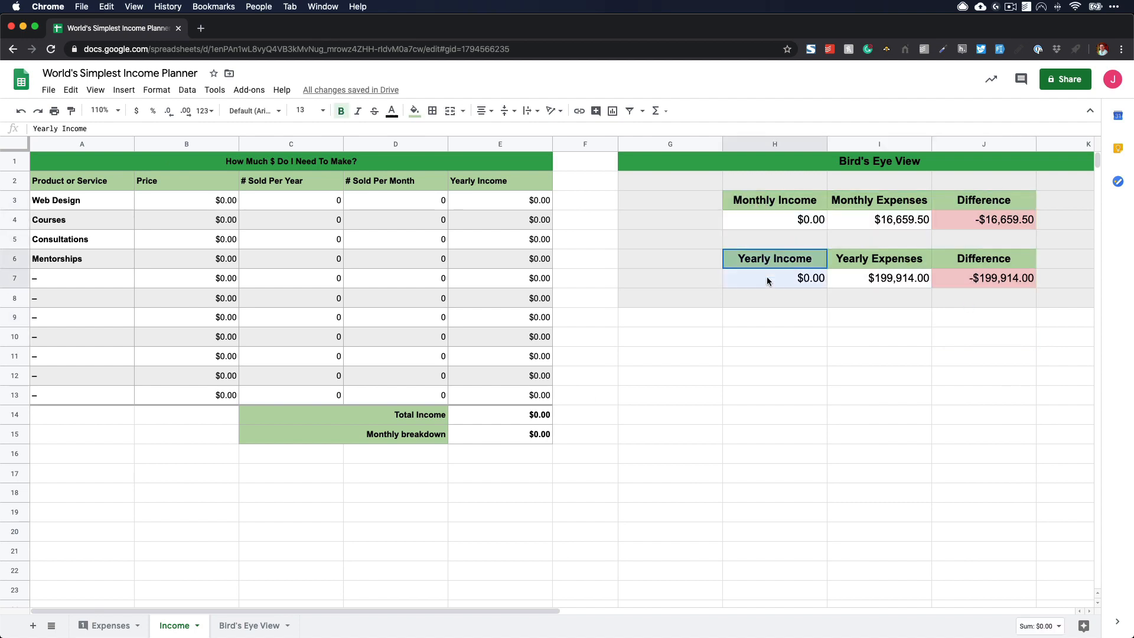
pyautogui.click(805, 306)
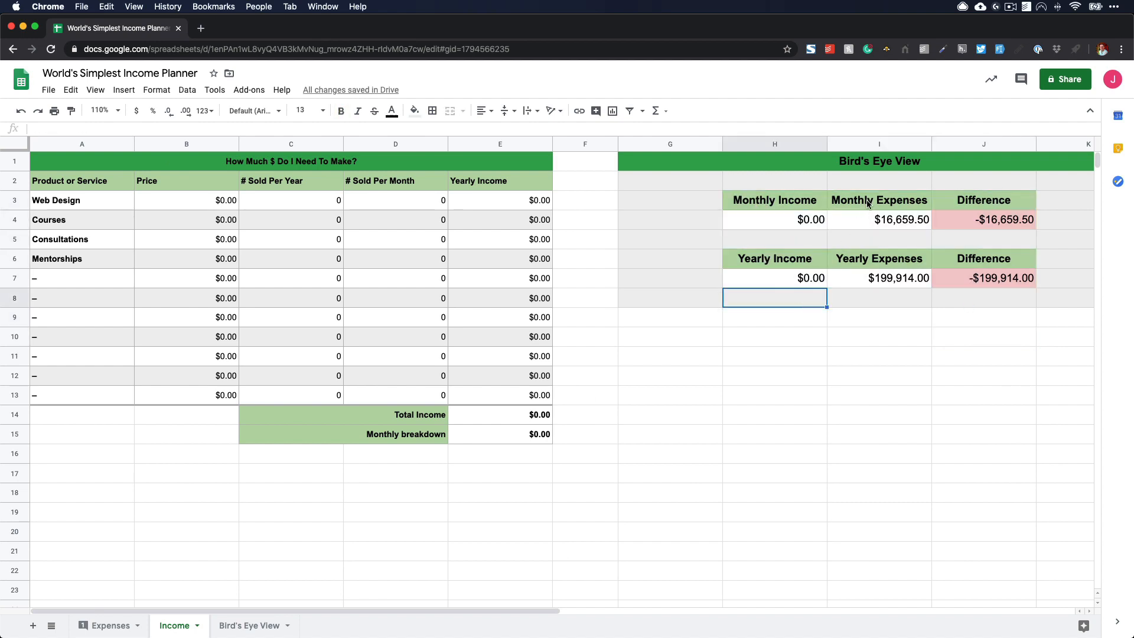
pyautogui.moveTo(867, 204); pyautogui.dragTo(871, 278)
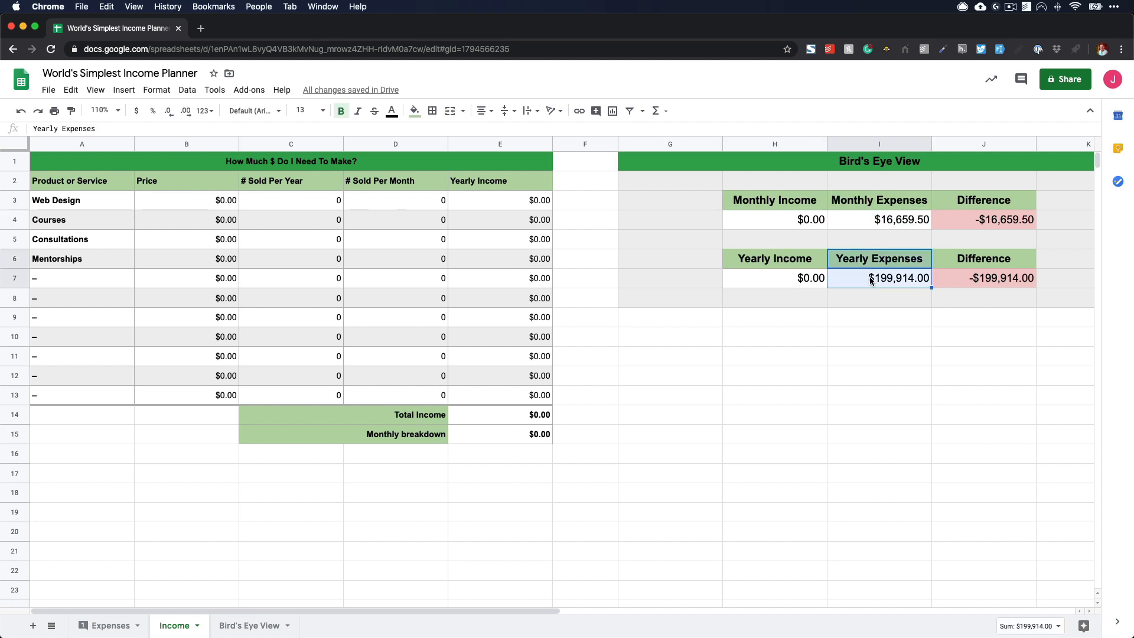
pyautogui.click(877, 322)
# - View the separate Bird's Eye View sheet and return to the Income sheet to look over its layout
pyautogui.click(248, 626)
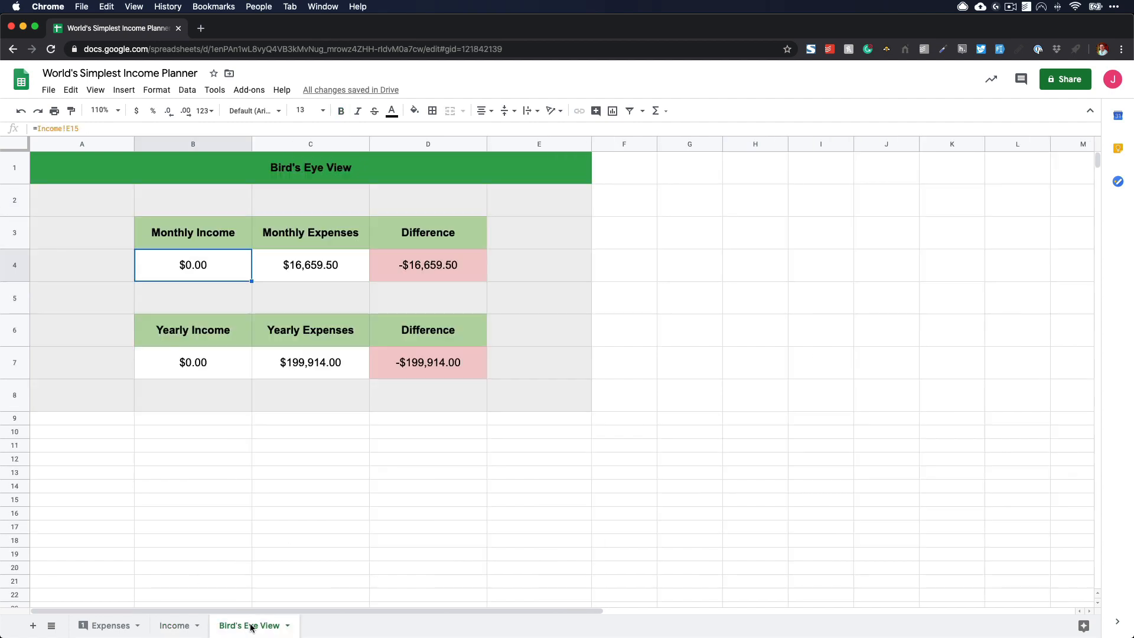
pyautogui.click(174, 626)
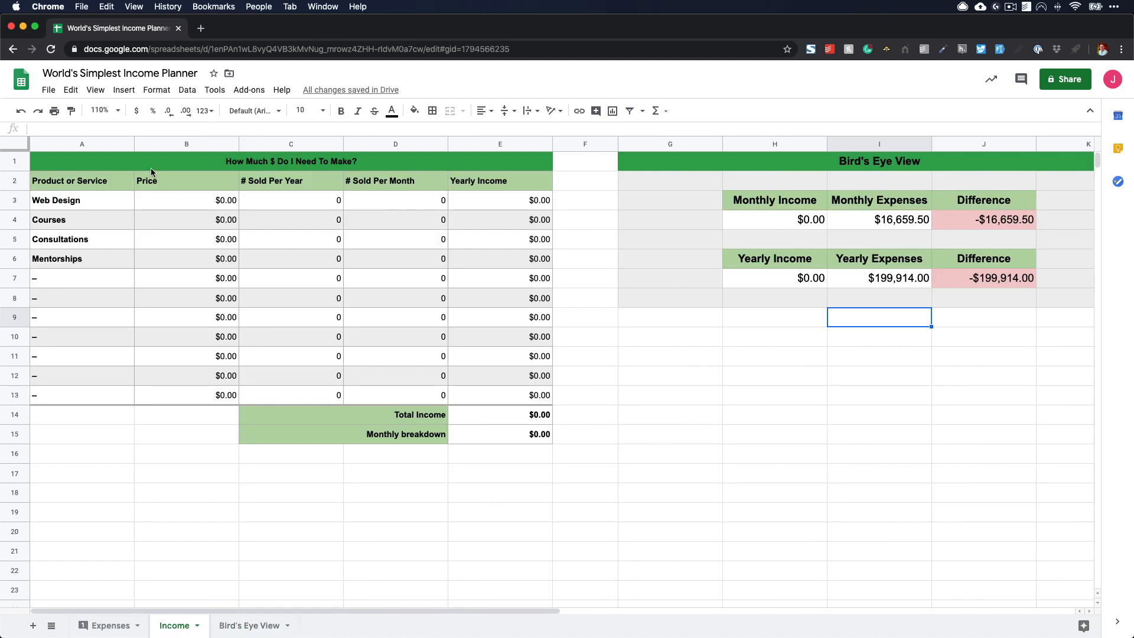
pyautogui.moveTo(150, 166); pyautogui.dragTo(938, 418)
pyautogui.click(899, 464)
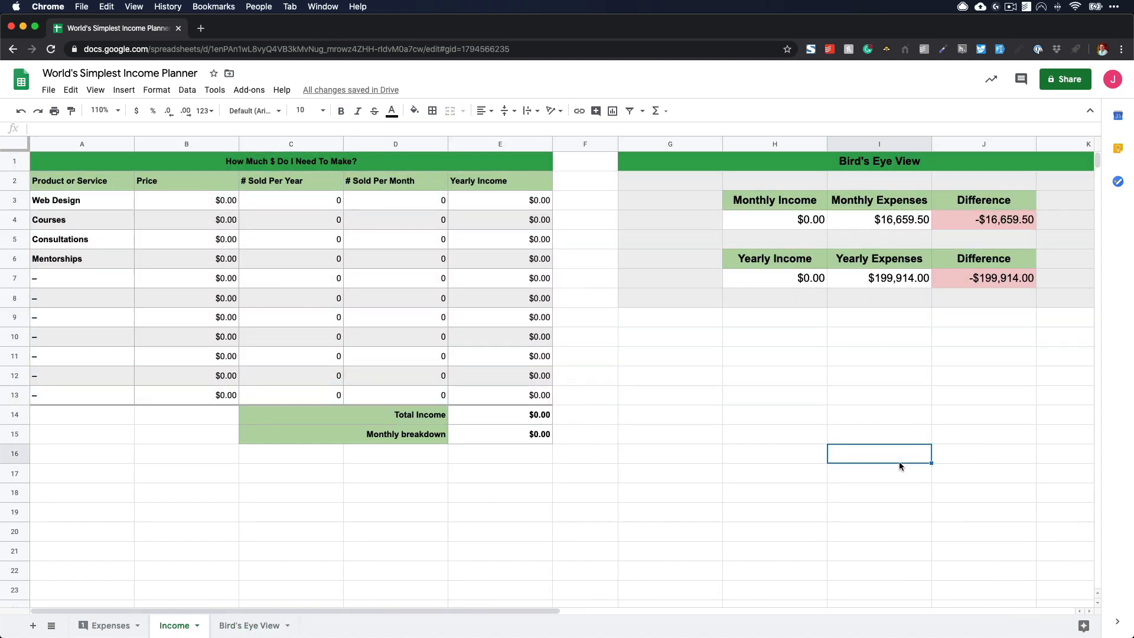
# - Set the Web Design price to 5000 with 12 sold per year
pyautogui.click(227, 201)
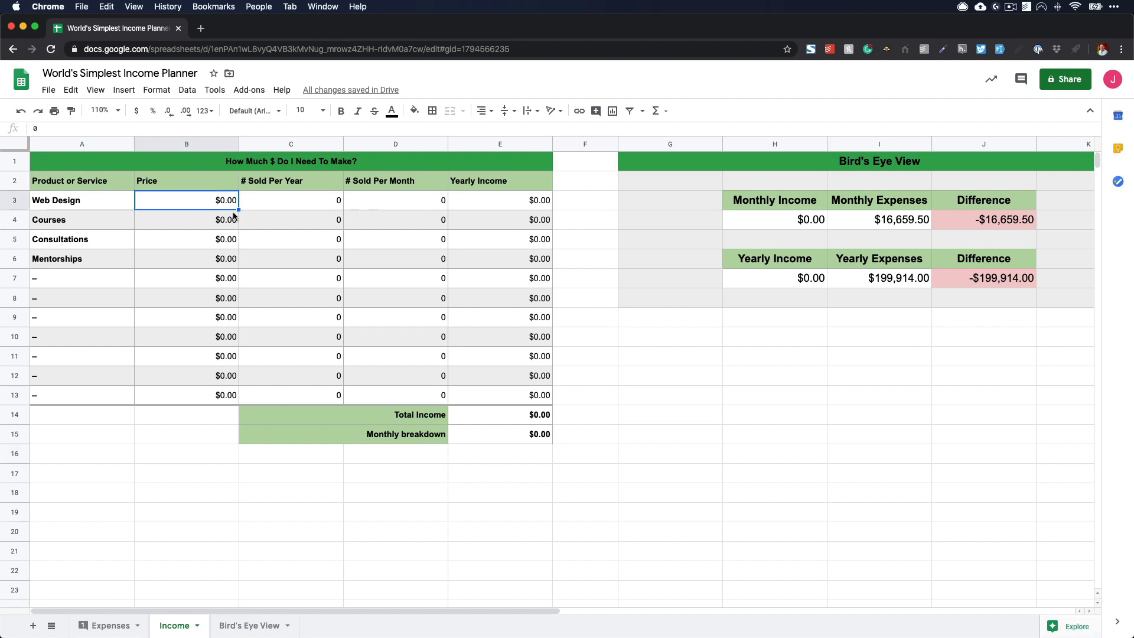
pyautogui.write('5000')
pyautogui.press('Tab')
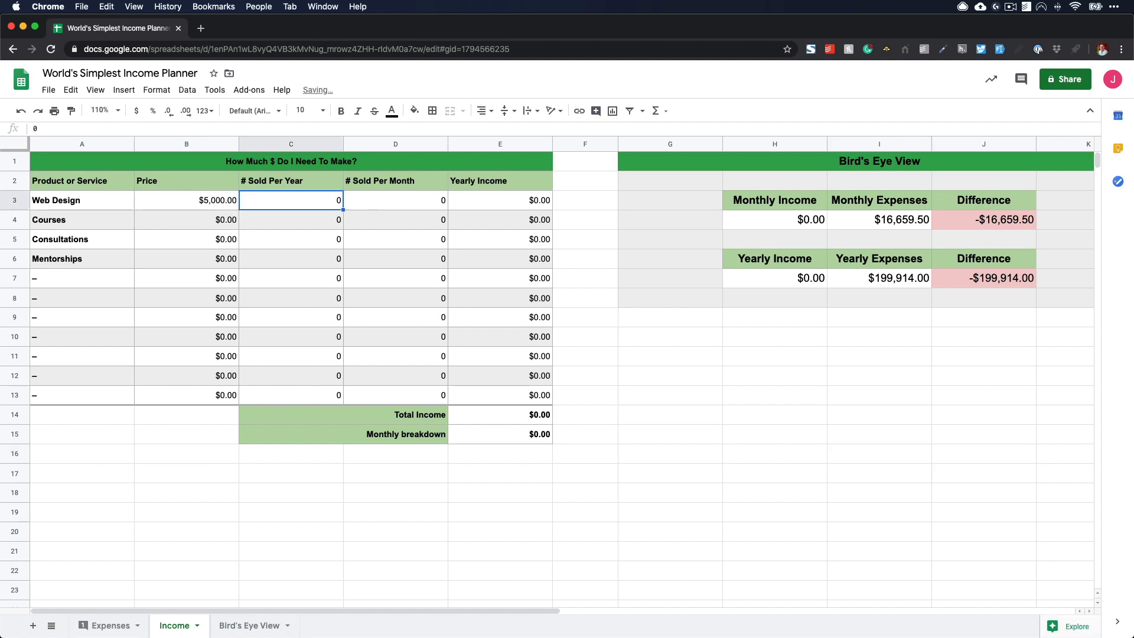
pyautogui.write('12')
pyautogui.press('Return')
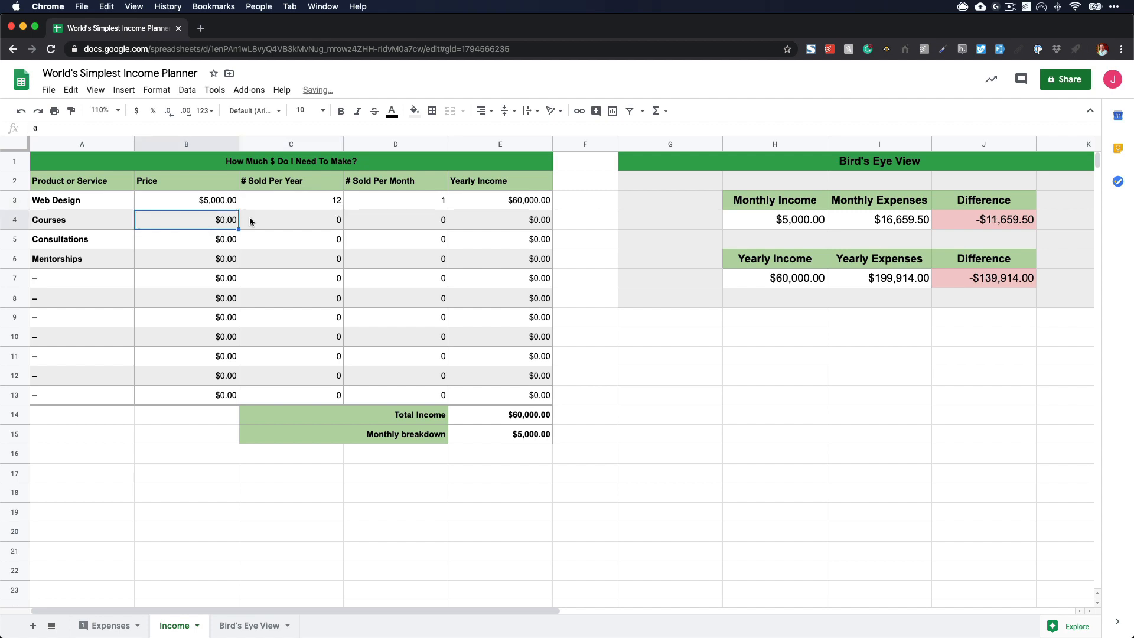
# - Examine how Web Design's yearly income and monthly sales are calculated, and the formulas for the monthly difference and Monthly Expenses
pyautogui.click(530, 206)
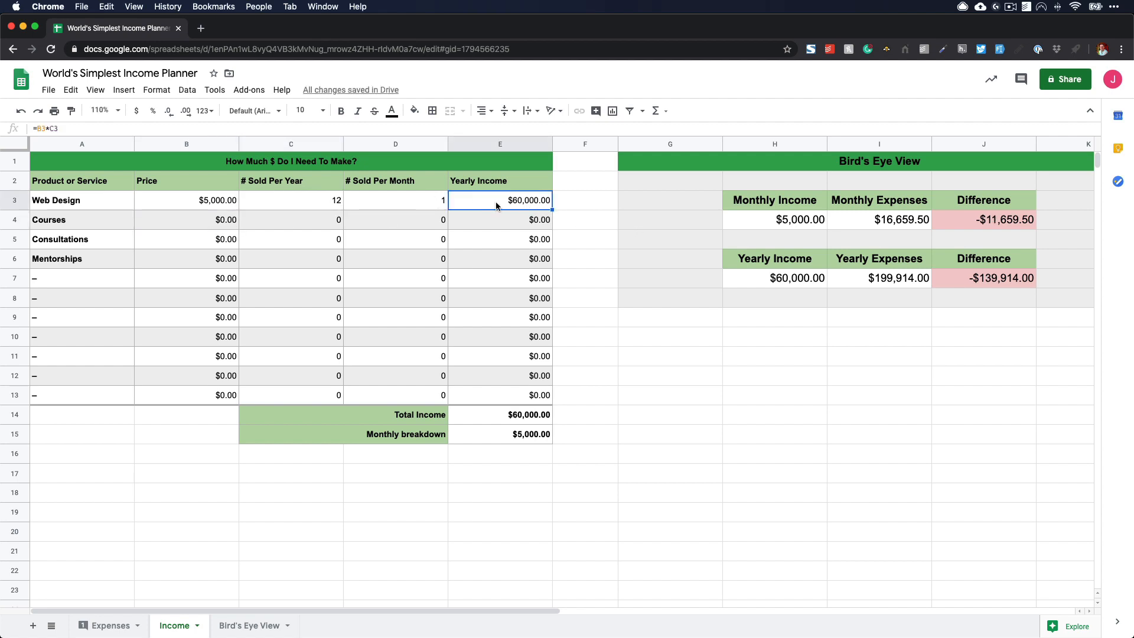
pyautogui.click(177, 203)
pyautogui.click(300, 203)
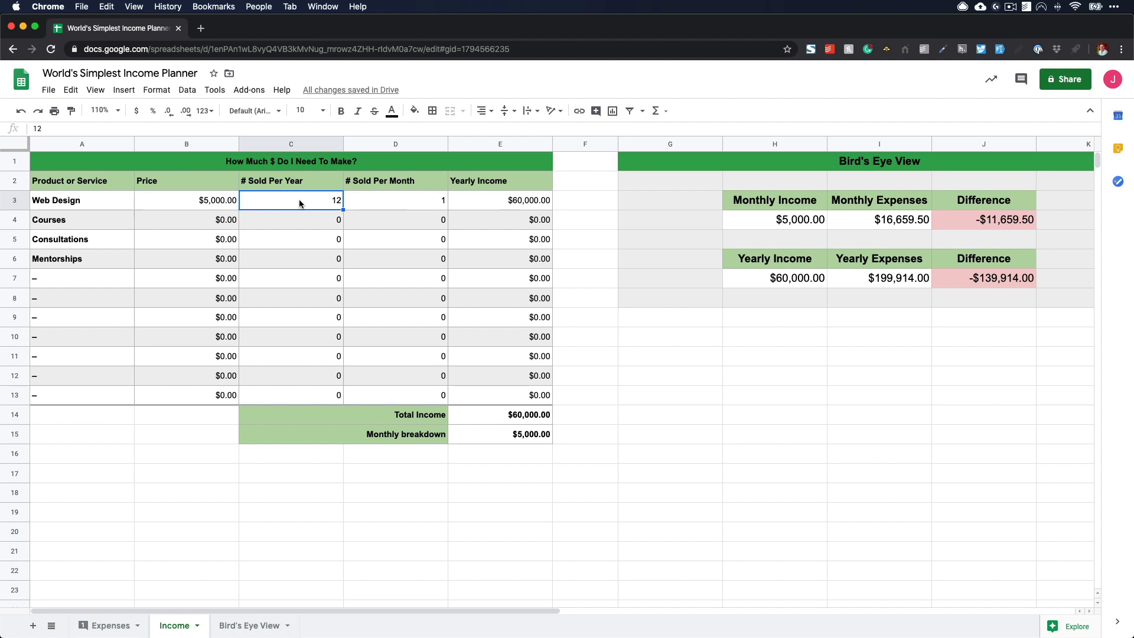
pyautogui.click(379, 210)
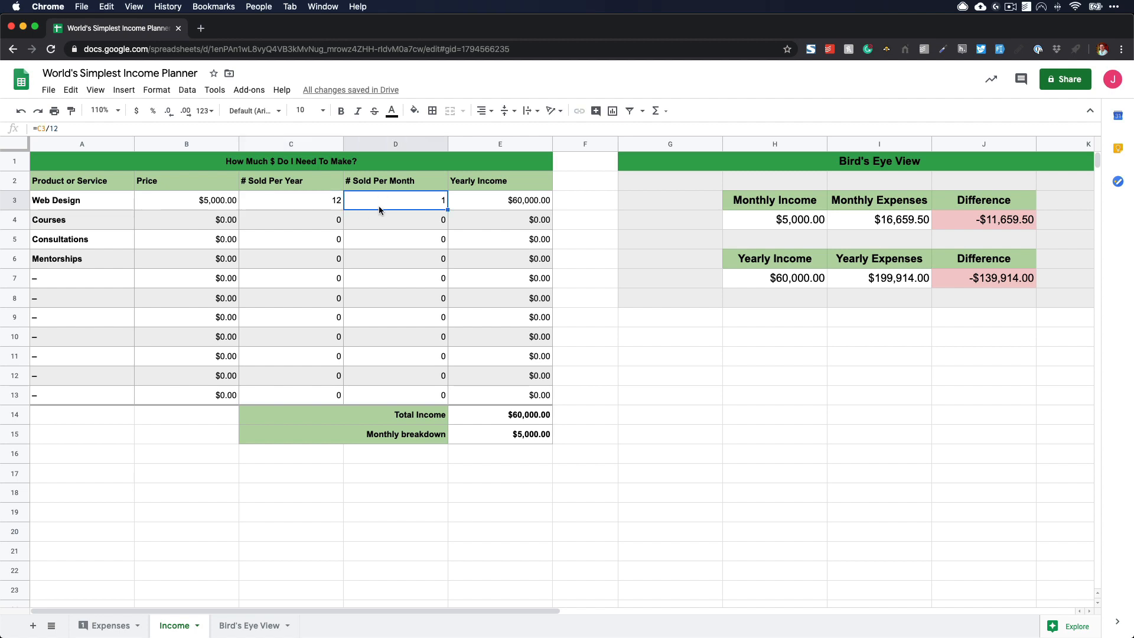
pyautogui.click(985, 225)
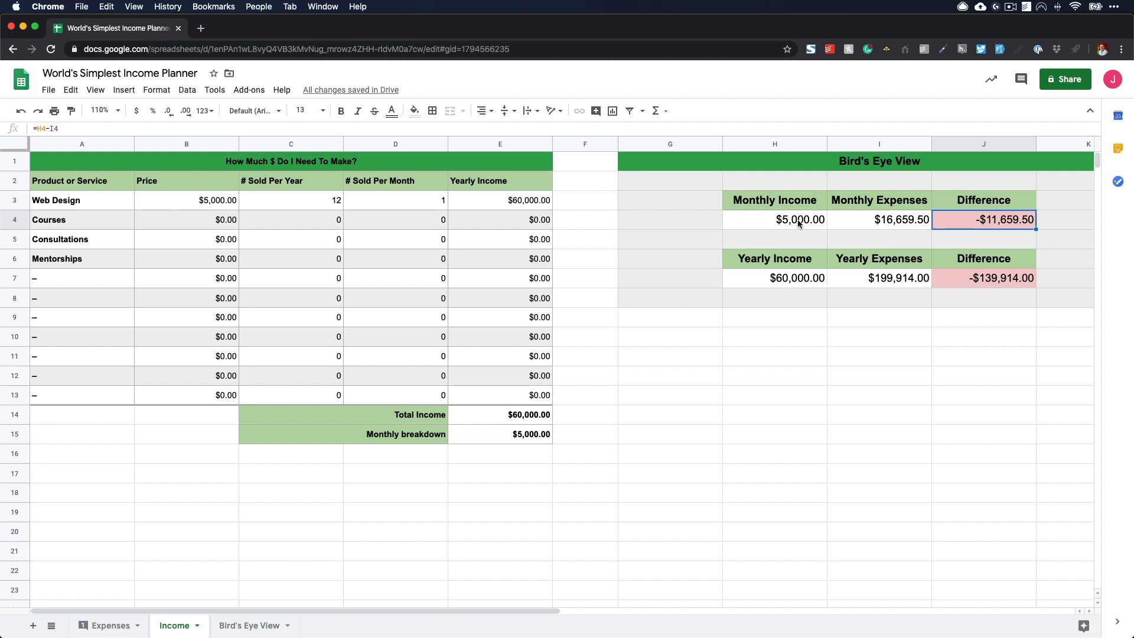
pyautogui.click(885, 224)
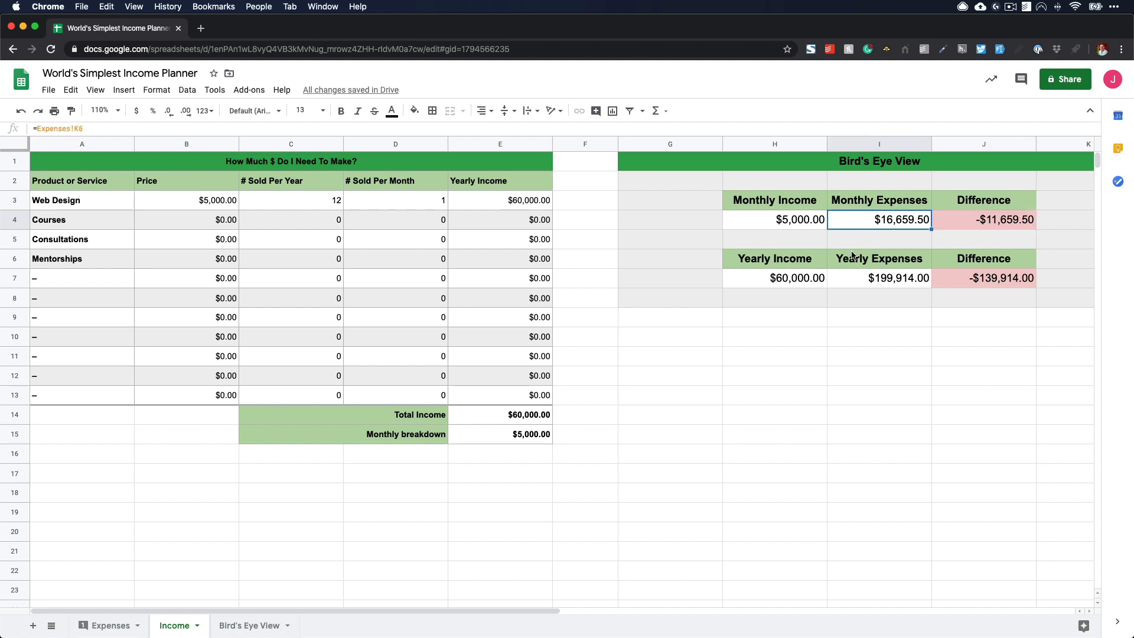
# - Set the Courses price to 97 with 2000 sold per year
pyautogui.click(218, 221)
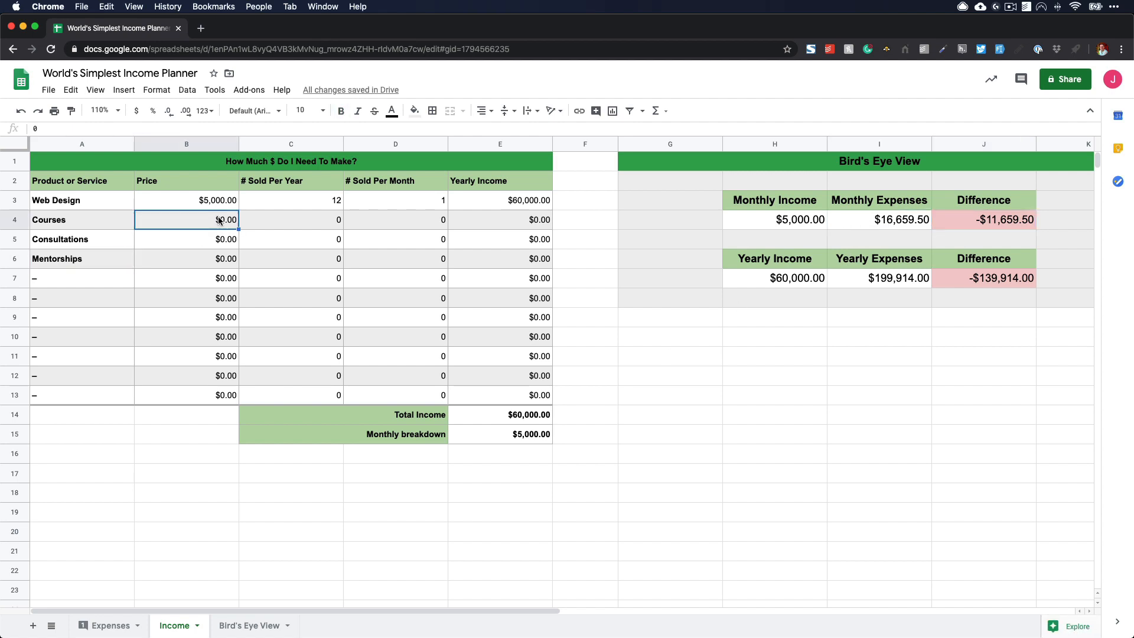
pyautogui.write('97')
pyautogui.press('Tab')
pyautogui.write('2000')
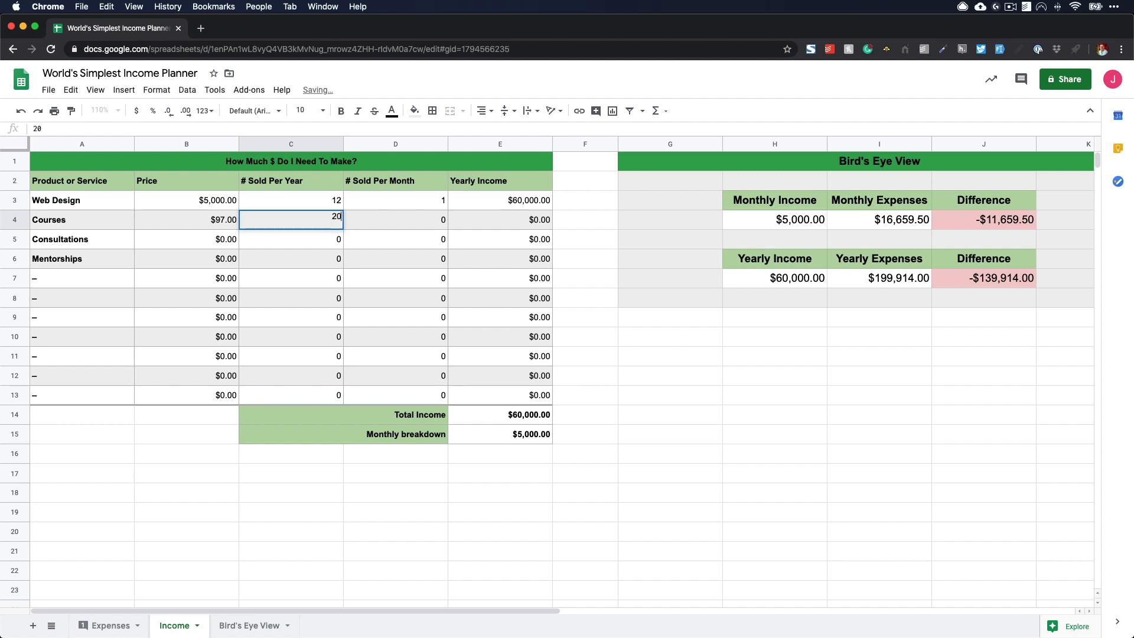
pyautogui.press('Return')
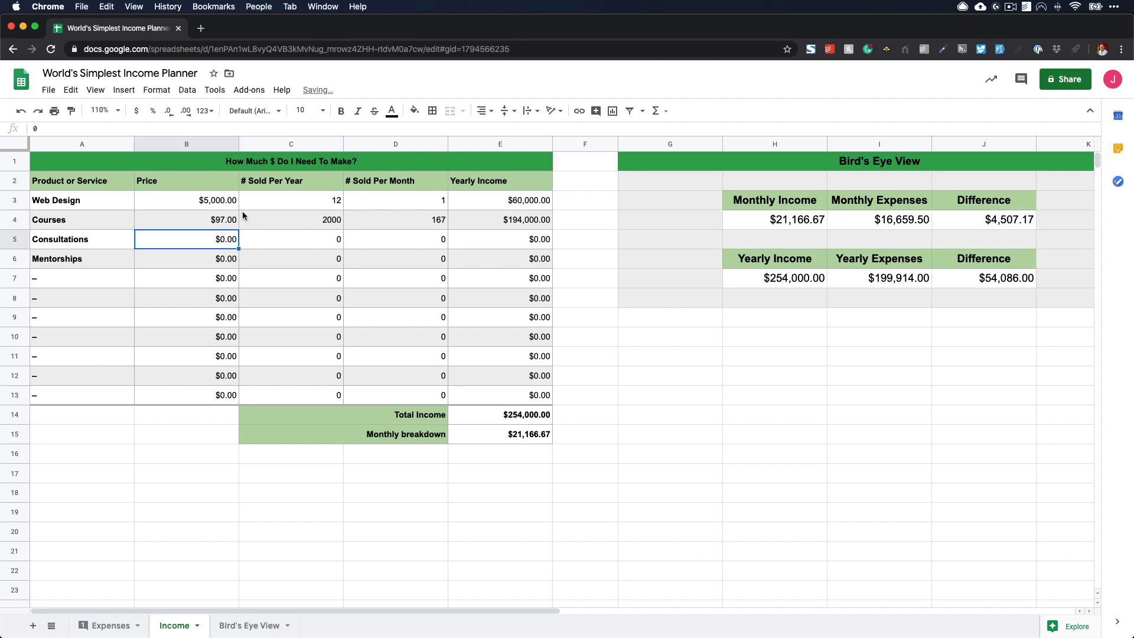
# - Set the number of Courses sold per year to 1500
pyautogui.click(313, 223)
pyautogui.click(377, 227)
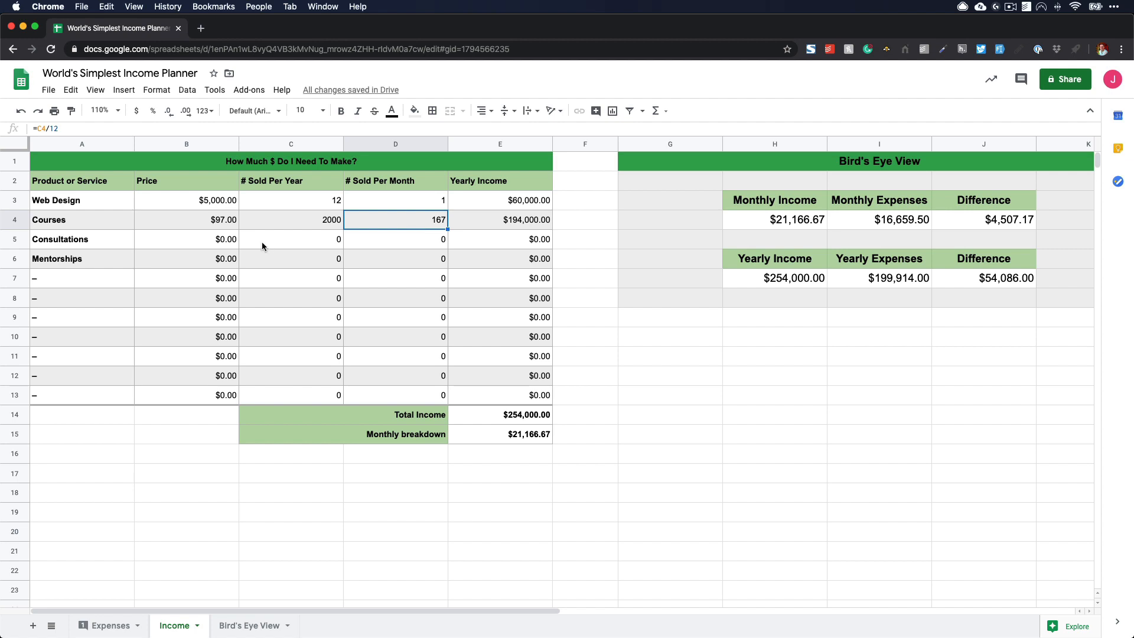
pyautogui.click(314, 220)
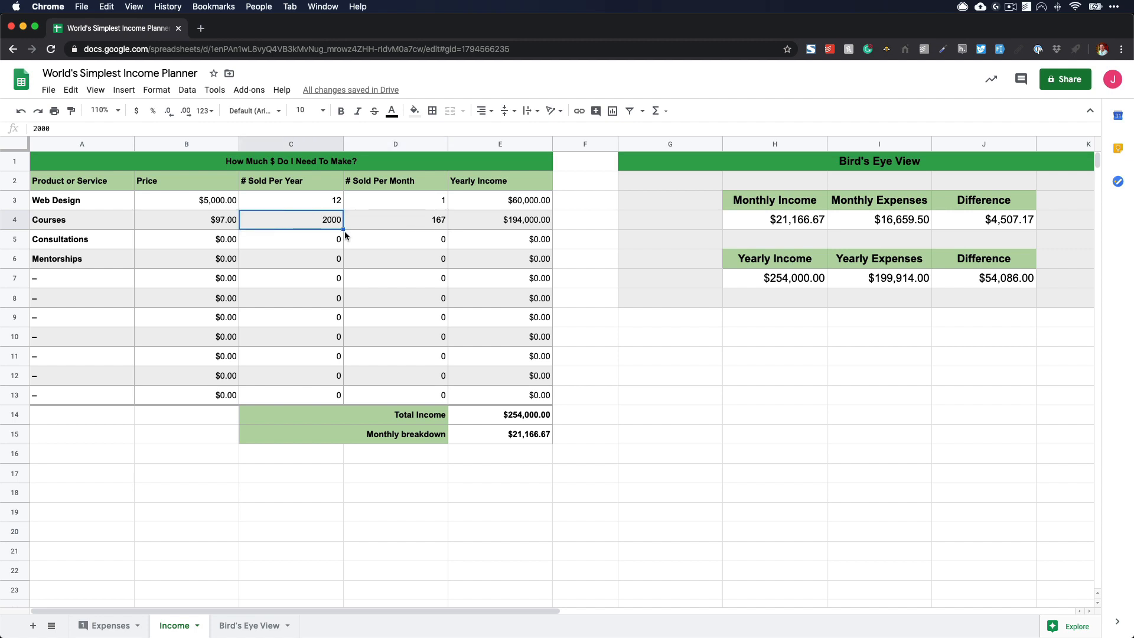
pyautogui.write('1500')
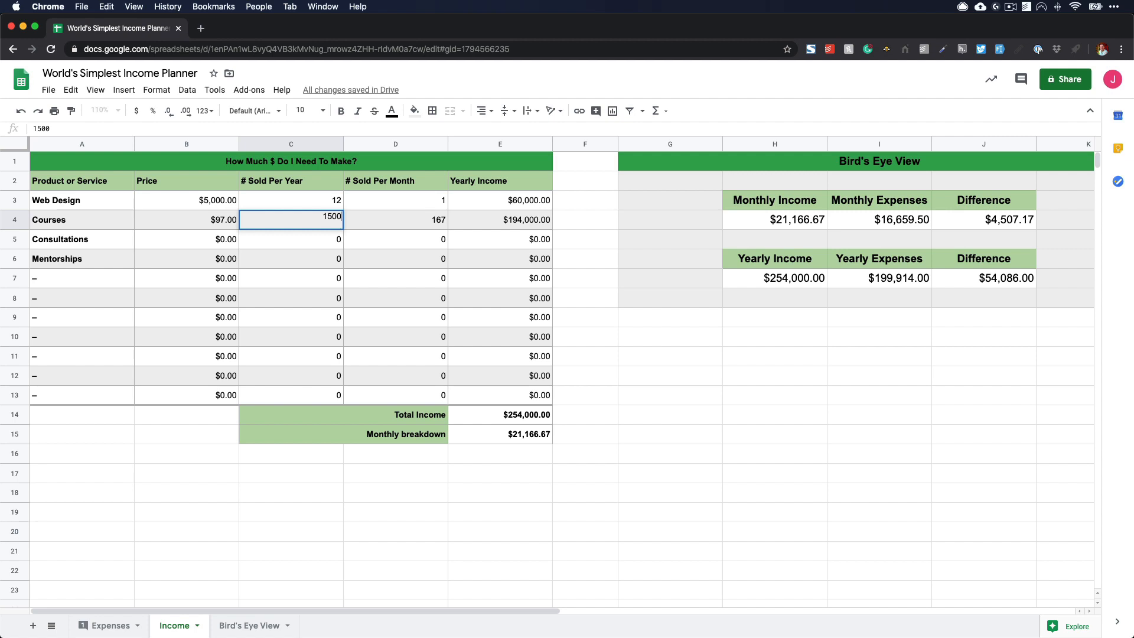
pyautogui.press('Return')
# - Set the number of Courses sold per year to 1200 and check the monthly difference
pyautogui.press('Up')
pyautogui.write('1200')
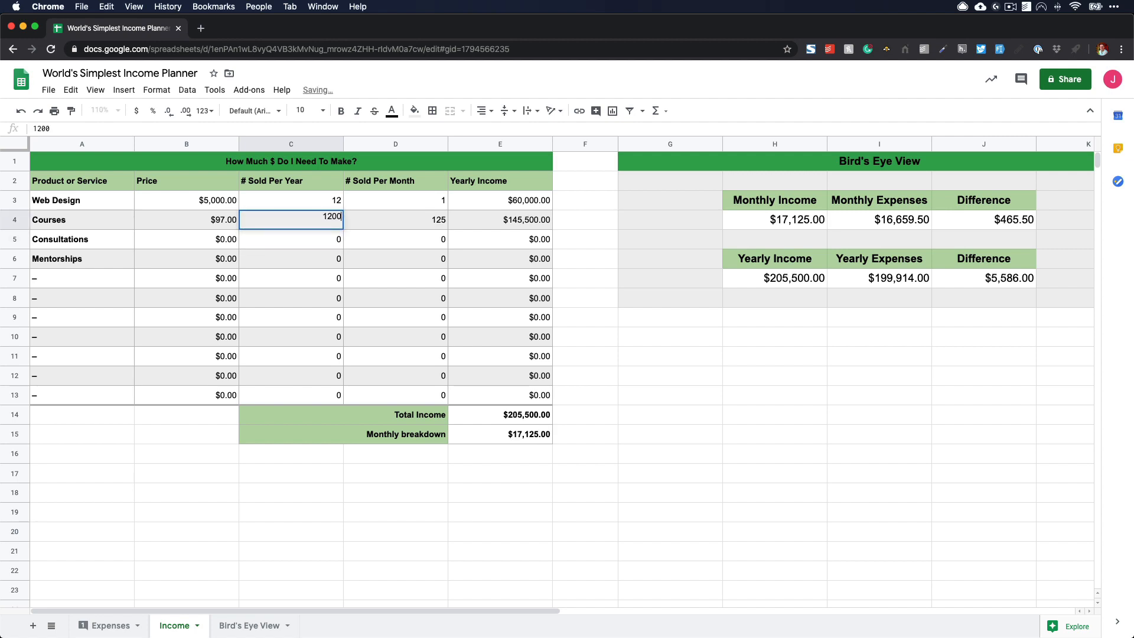
pyautogui.press('Return')
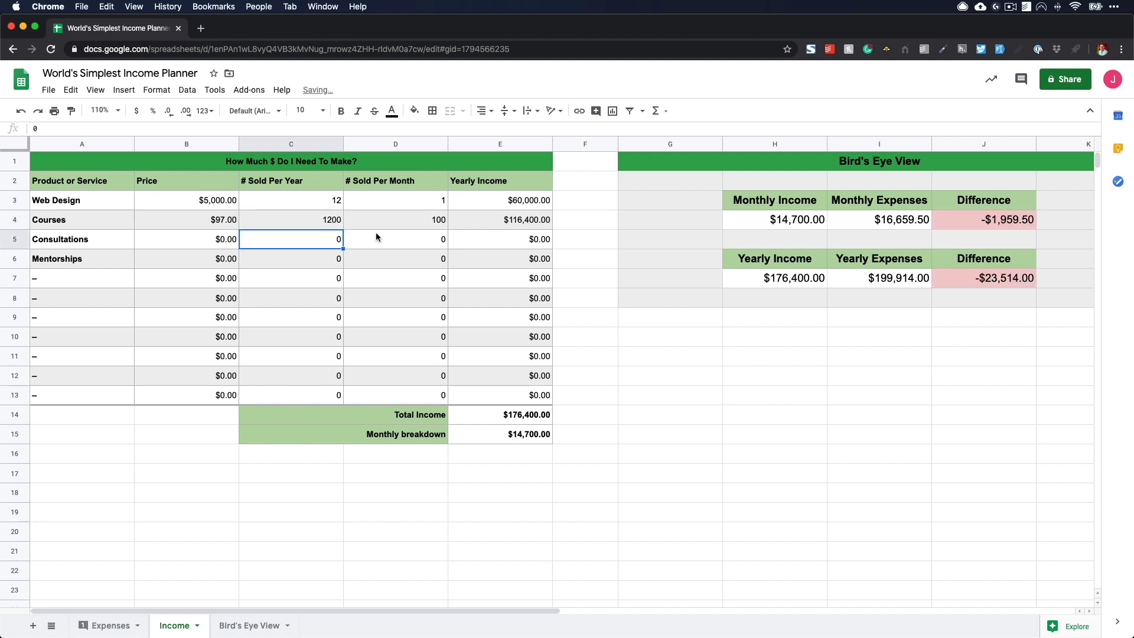
pyautogui.click(340, 223)
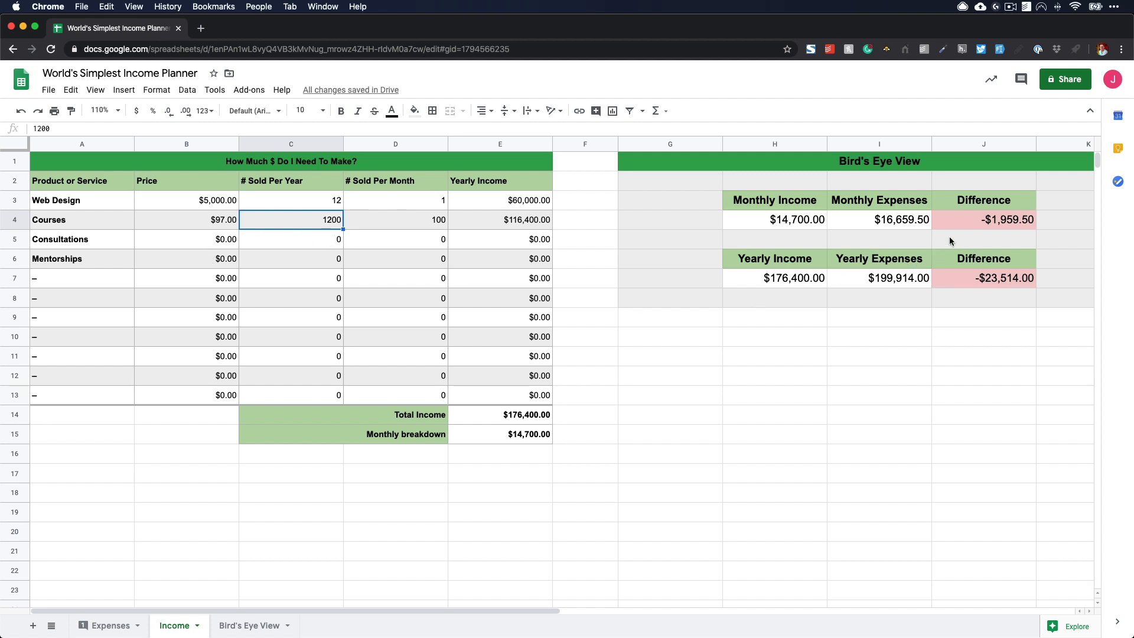
pyautogui.click(970, 222)
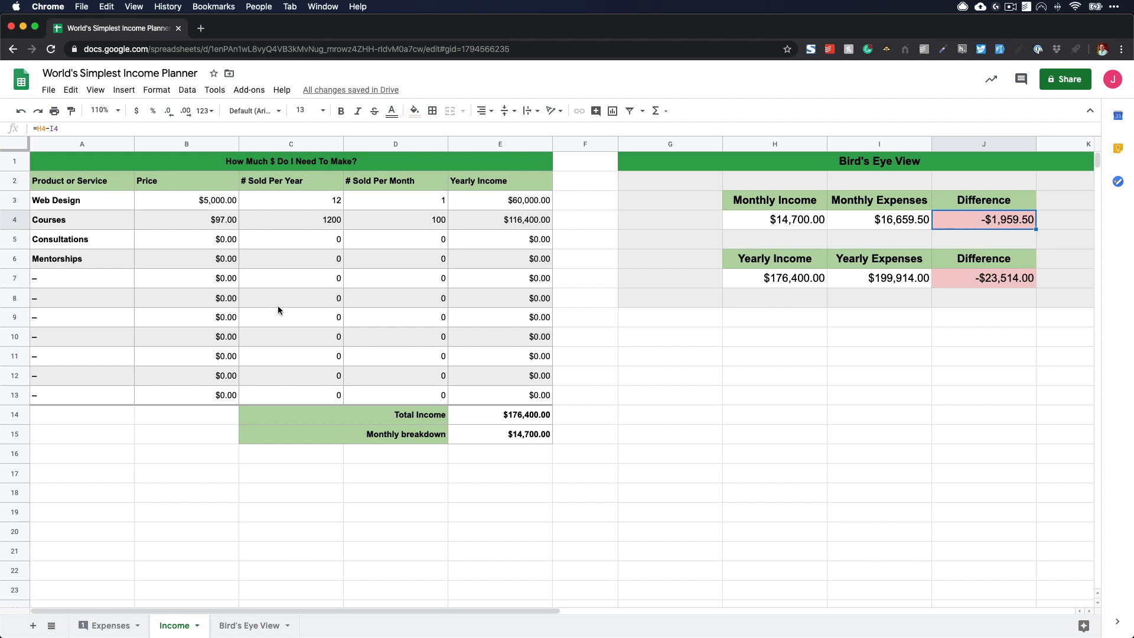
# - Set the Consultations price to 200
pyautogui.click(217, 241)
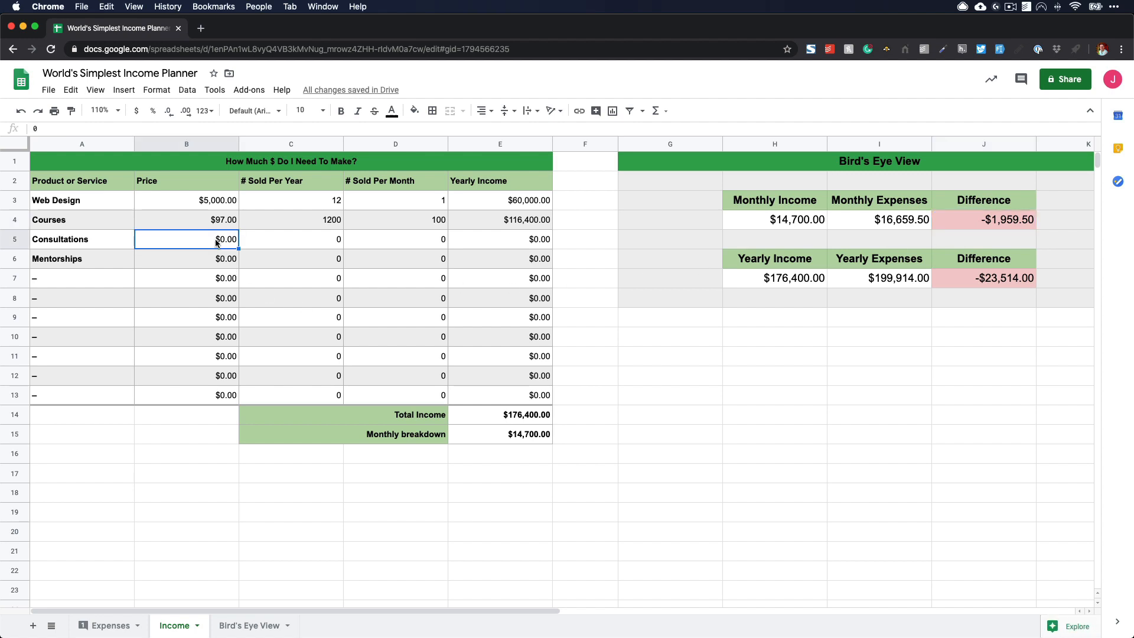
pyautogui.write('200')
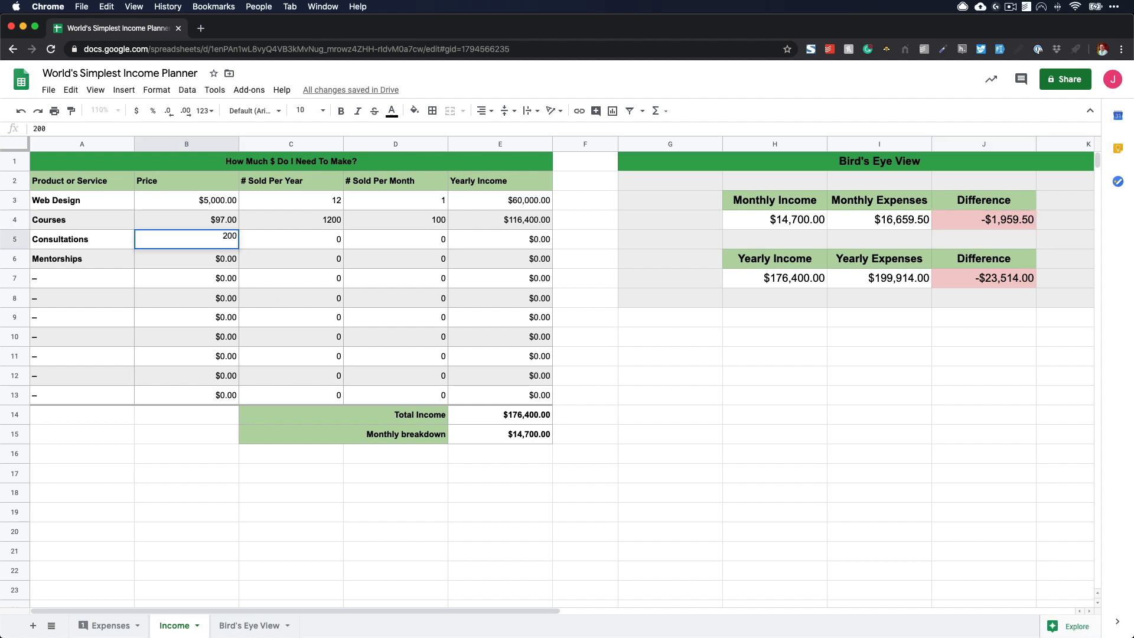
pyautogui.press('Tab')
pyautogui.press('super+space')
pyautogui.write('s')
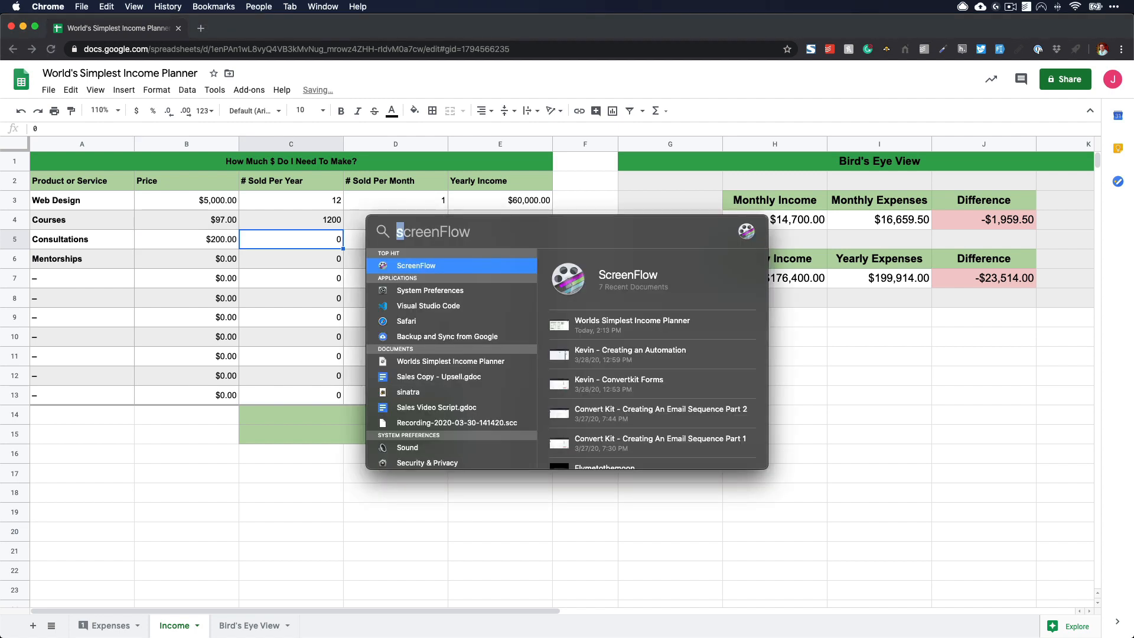
pyautogui.write('60*')
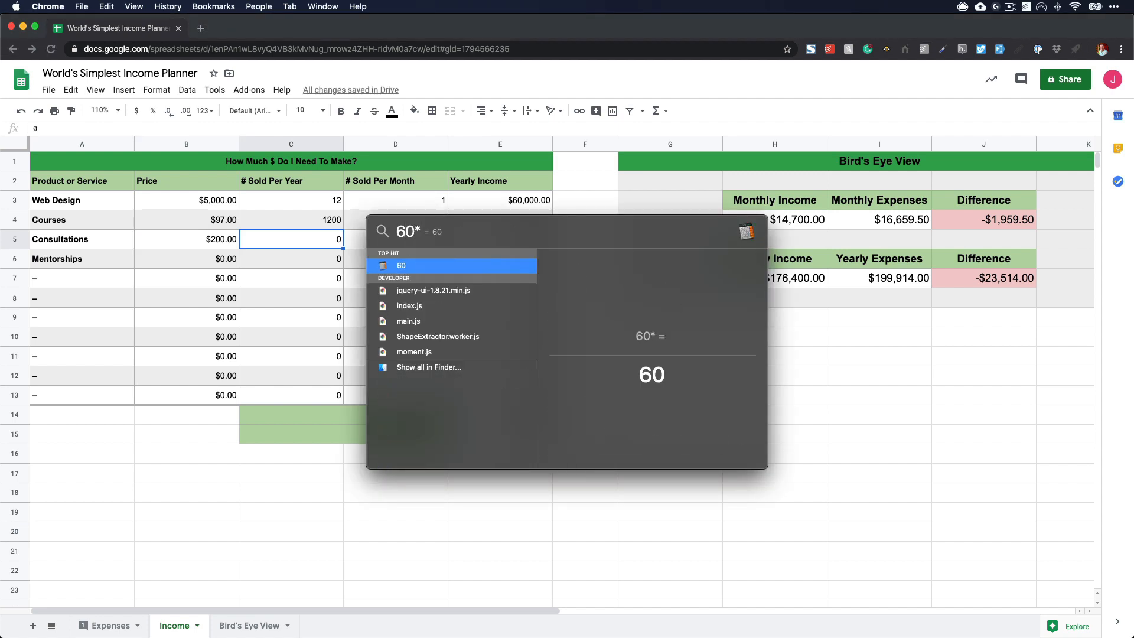
pyautogui.press('BackSpace')
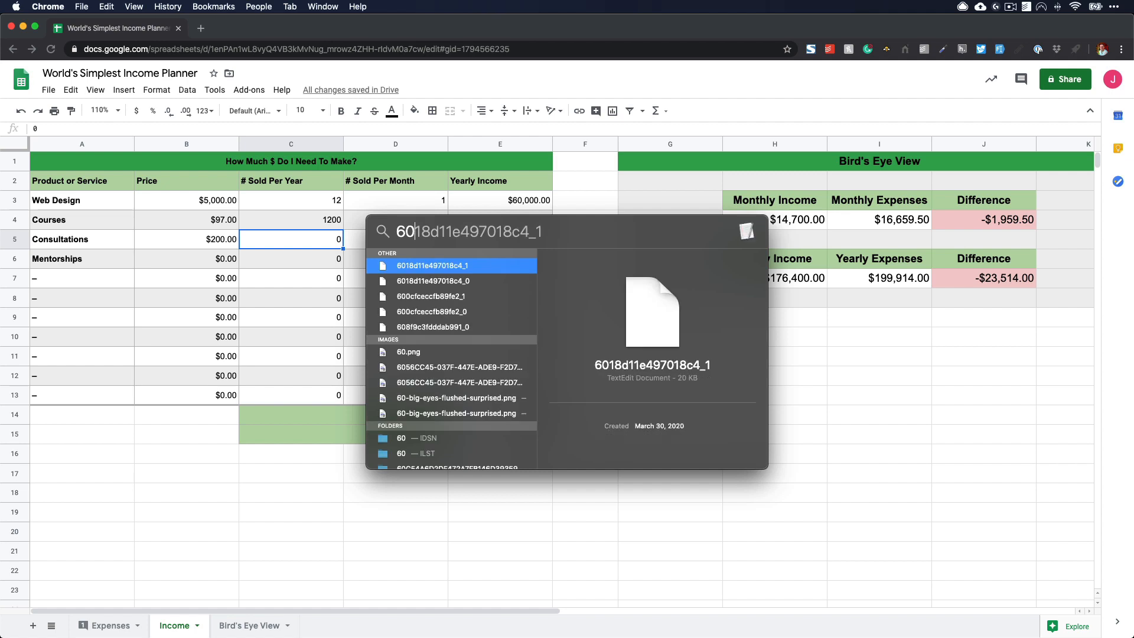
pyautogui.press('Escape')
# - Set the number of Consultations sold per year to 60 and check the resulting monthly quantity
pyautogui.write('60')
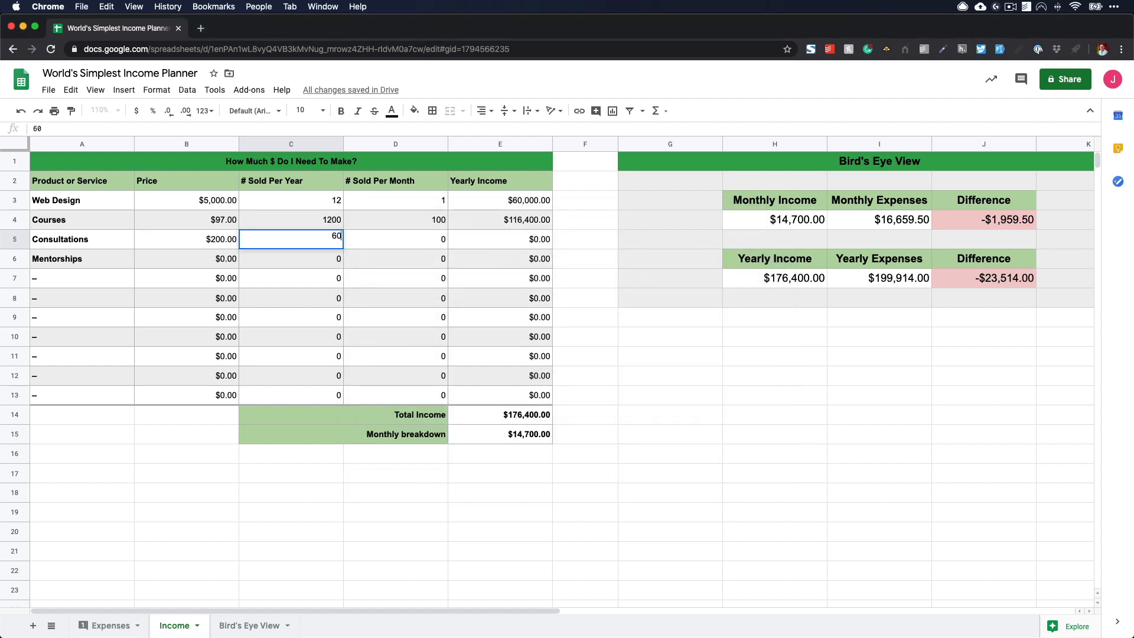
pyautogui.press('Return')
pyautogui.press('Right')
pyautogui.press('Up')
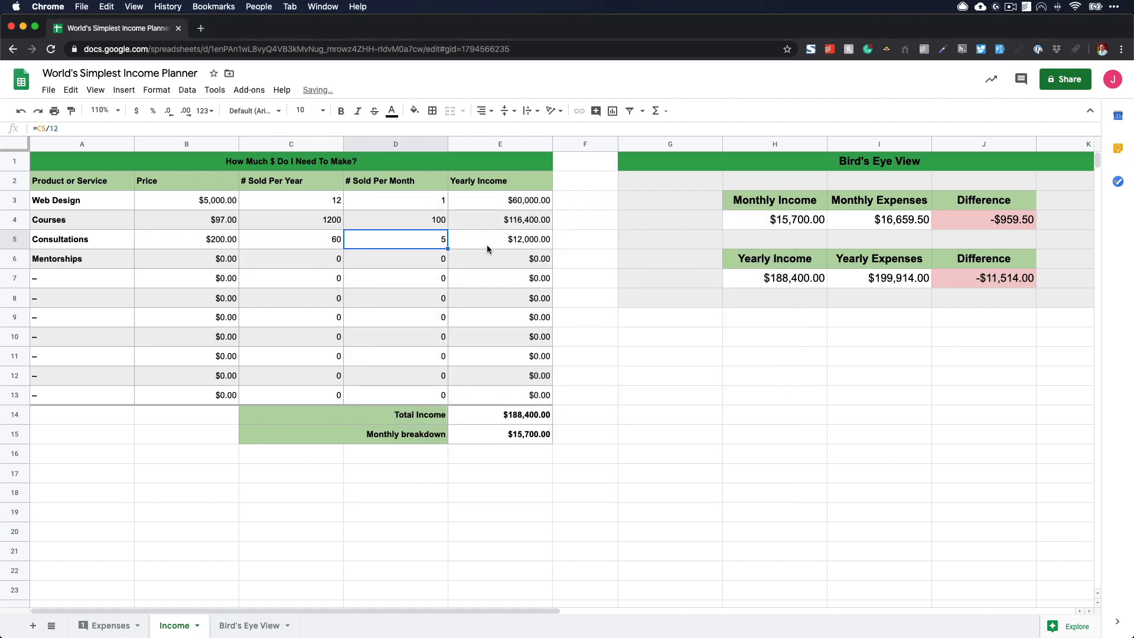
# - Set the Mentorships price to 3,500 with 12 sold per year
pyautogui.click(227, 263)
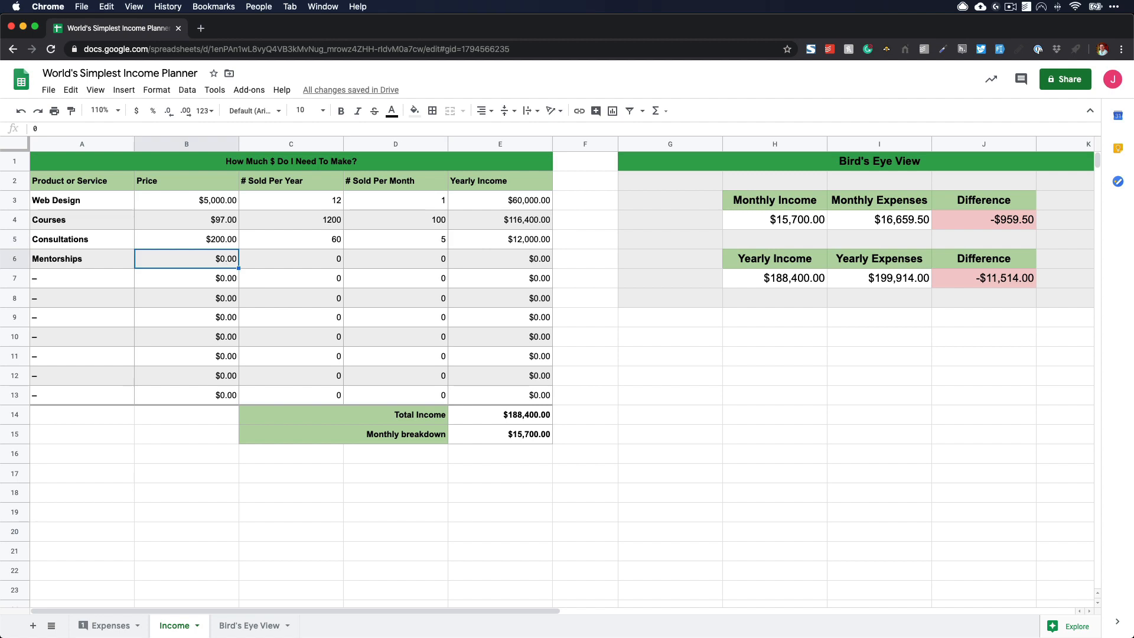
pyautogui.write('3,500')
pyautogui.press('Tab')
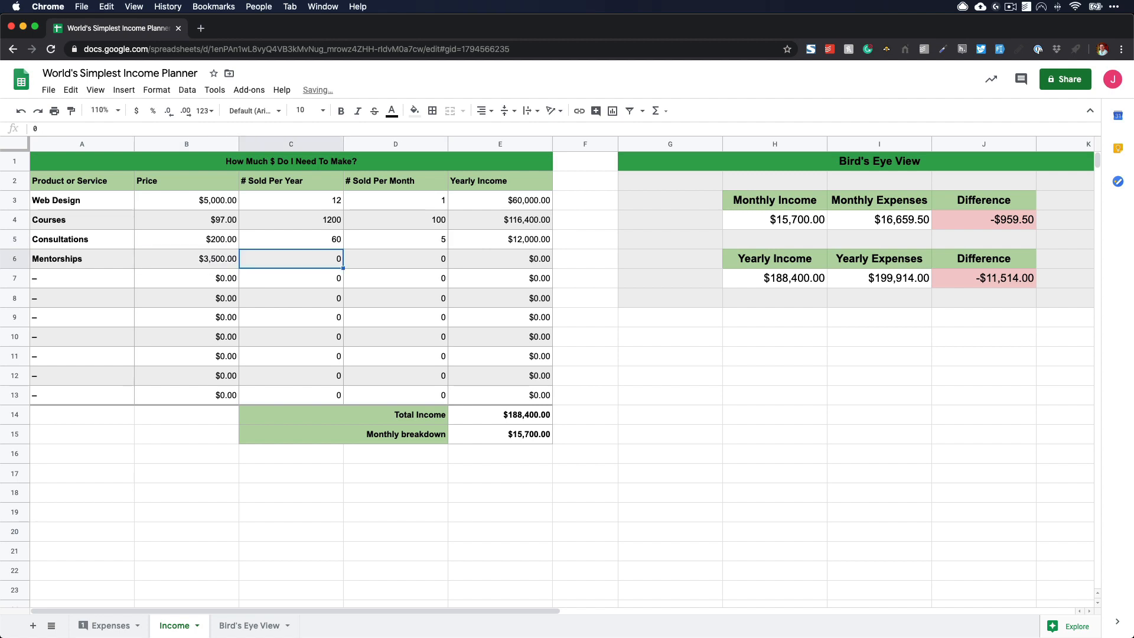
pyautogui.write('12')
pyautogui.press('Return')
pyautogui.press('Right')
pyautogui.press('Right')
pyautogui.press('Up')
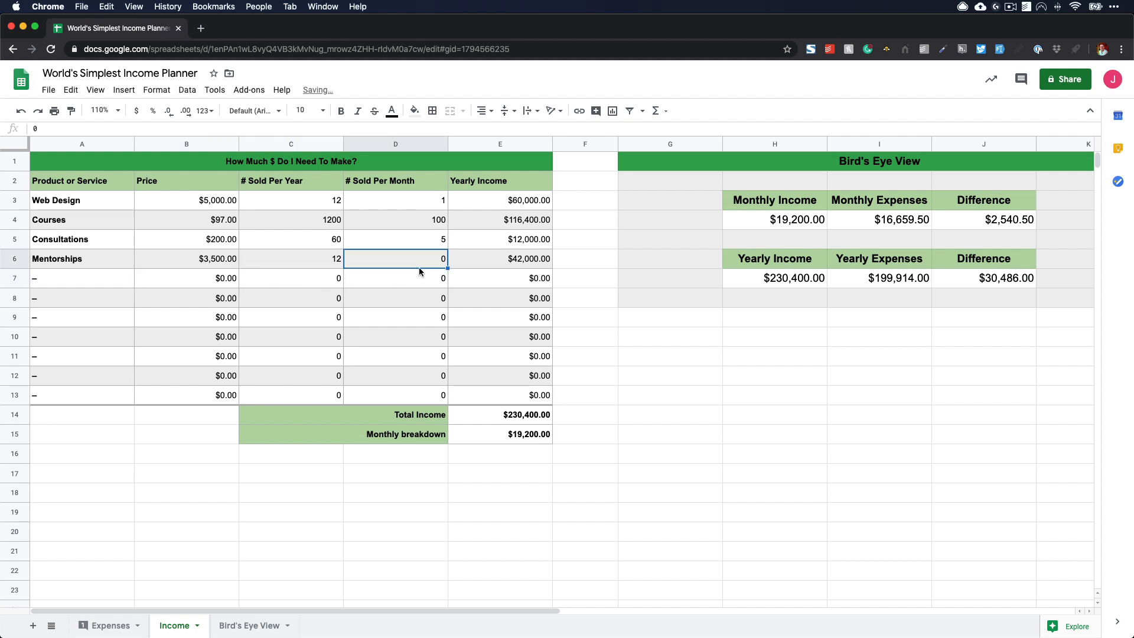
# - Calculate the Mentorships monthly sales with the formula =C6/12 and copy it down through row 13
pyautogui.doubleClick(384, 259)
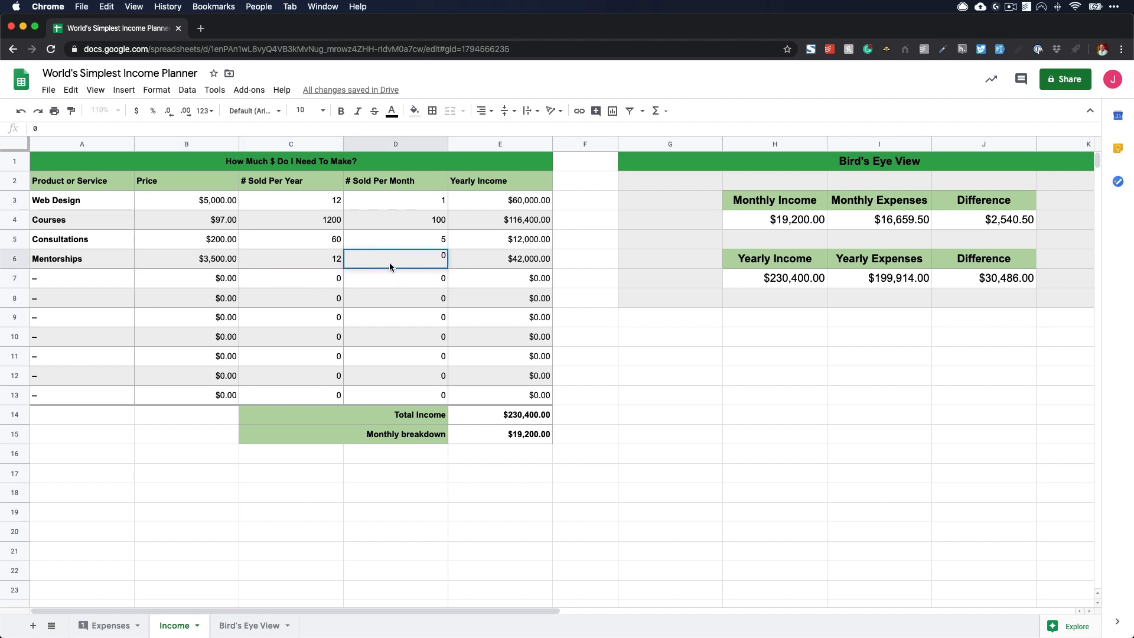
pyautogui.press('BackSpace')
pyautogui.write('=')
pyautogui.click(333, 262)
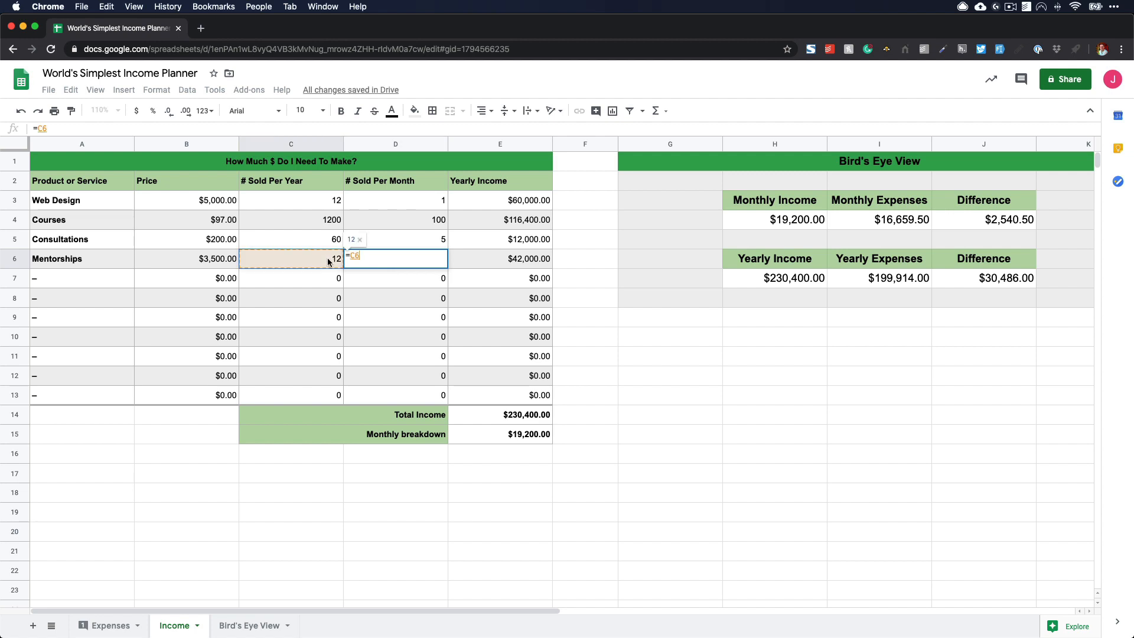
pyautogui.write('/12')
pyautogui.press('Return')
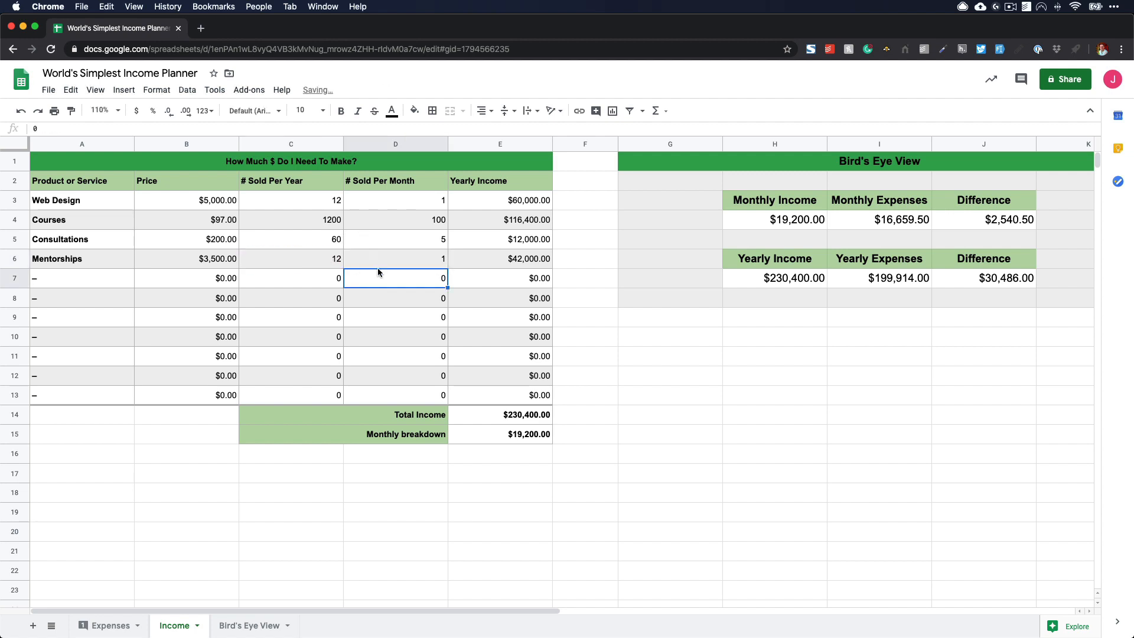
pyautogui.click(445, 264)
pyautogui.moveTo(444, 264); pyautogui.dragTo(447, 397)
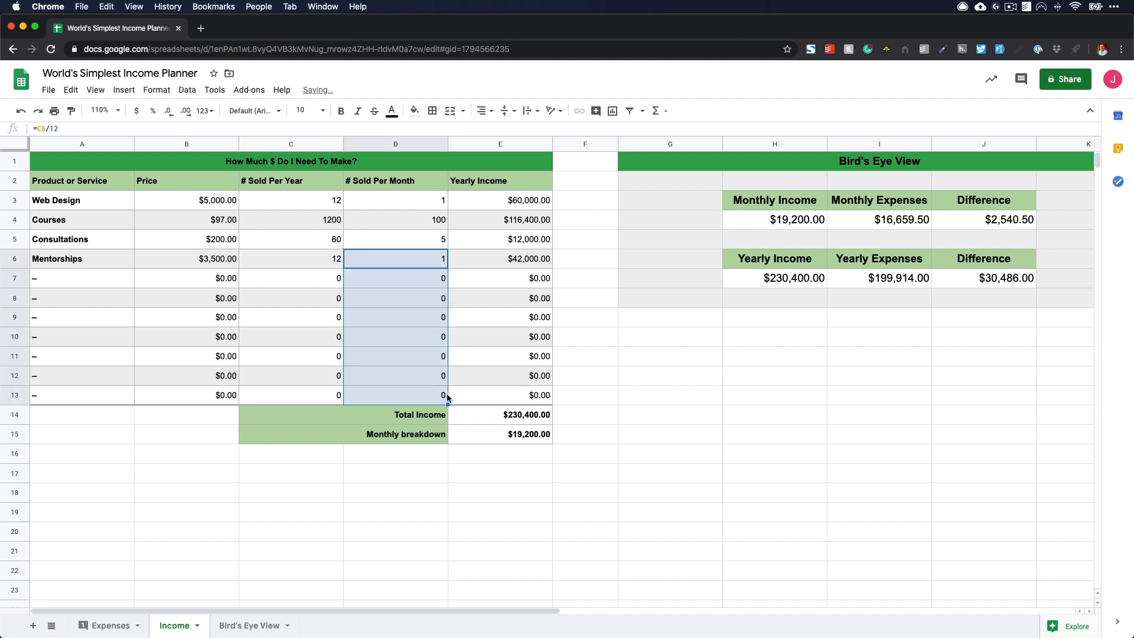
pyautogui.click(966, 440)
# - Check the monthly and yearly differences, and set the number of Web Design projects sold per year to 24
pyautogui.click(987, 220)
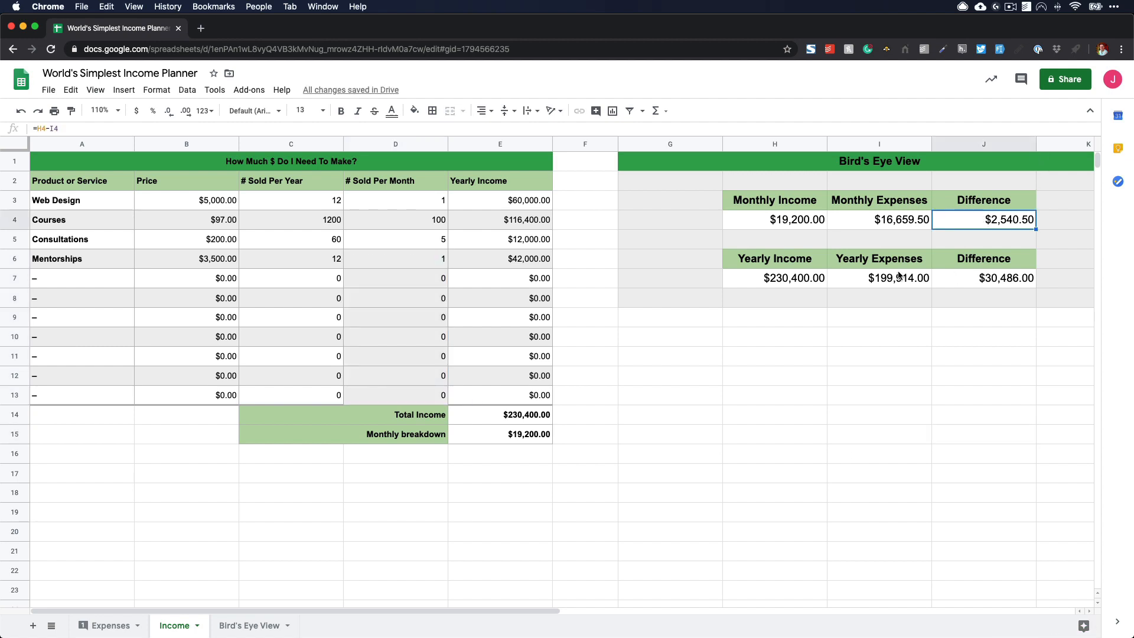
pyautogui.click(983, 283)
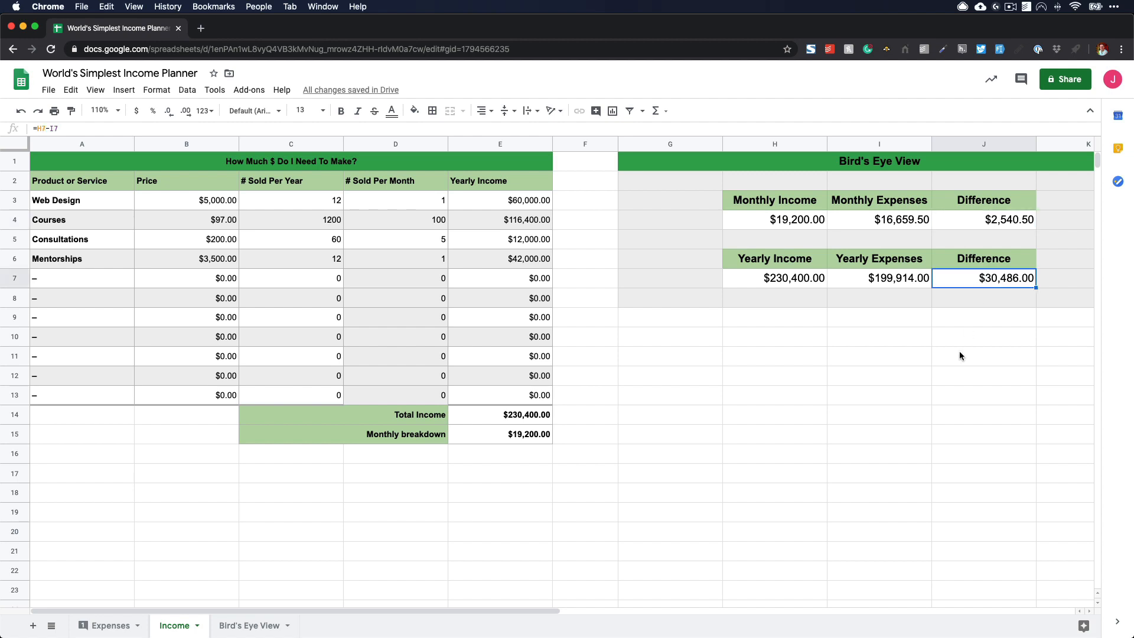
pyautogui.click(334, 205)
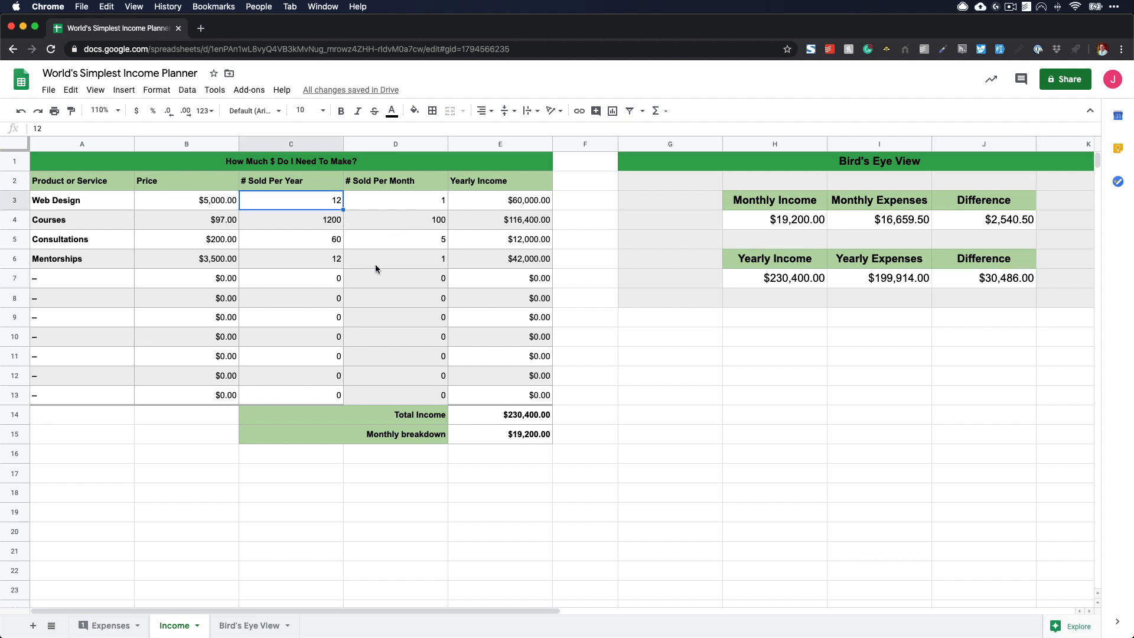
pyautogui.write('24')
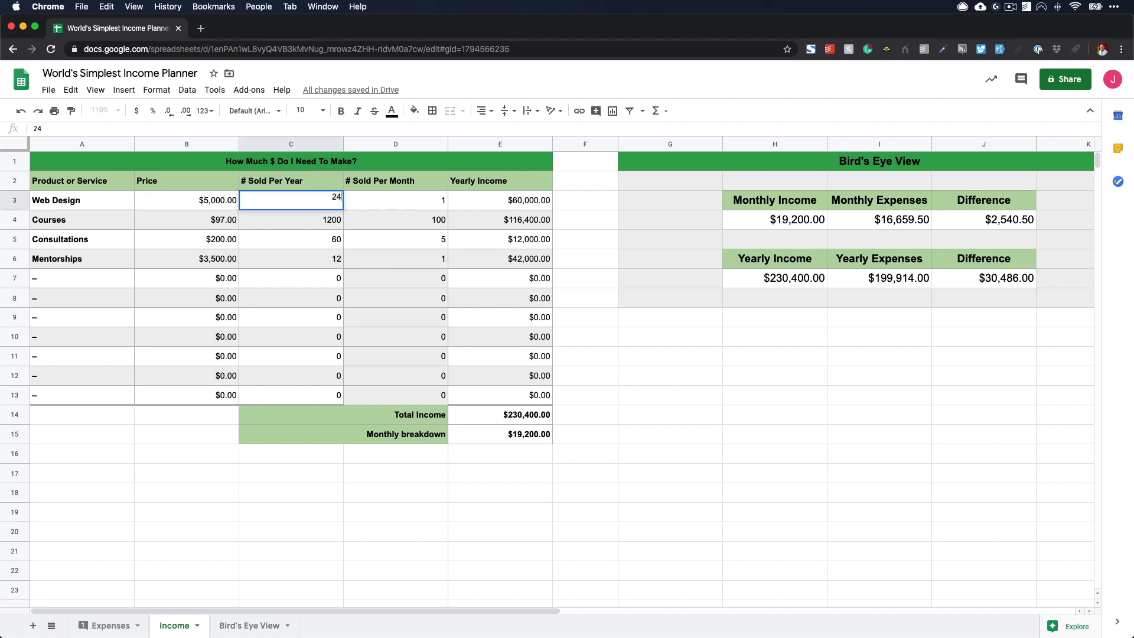
pyautogui.press('Tab')
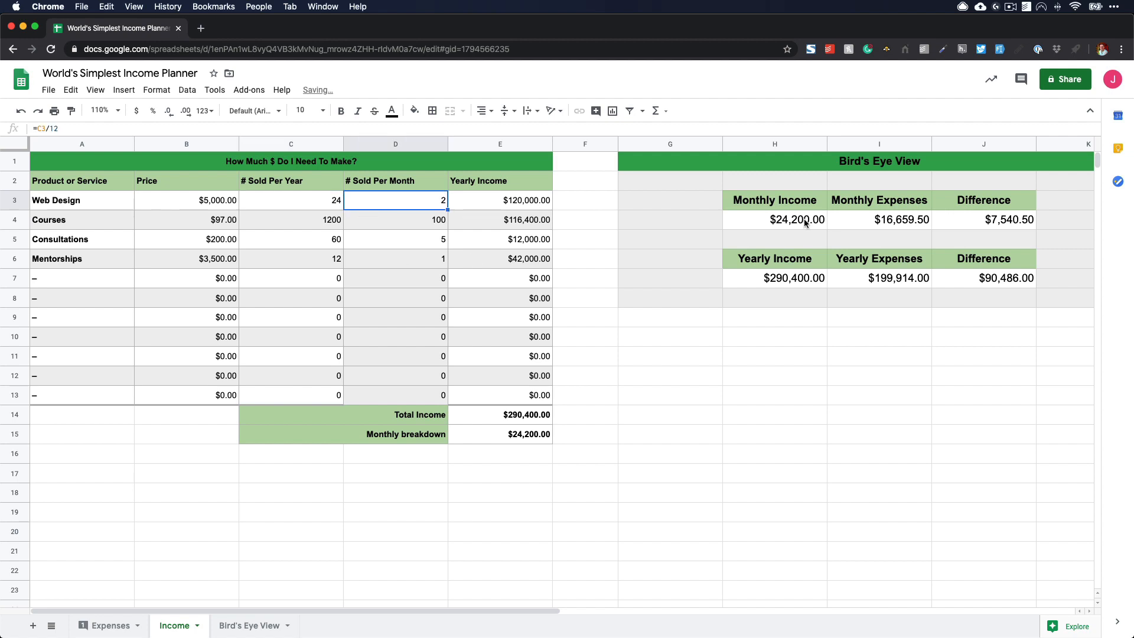
pyautogui.click(998, 283)
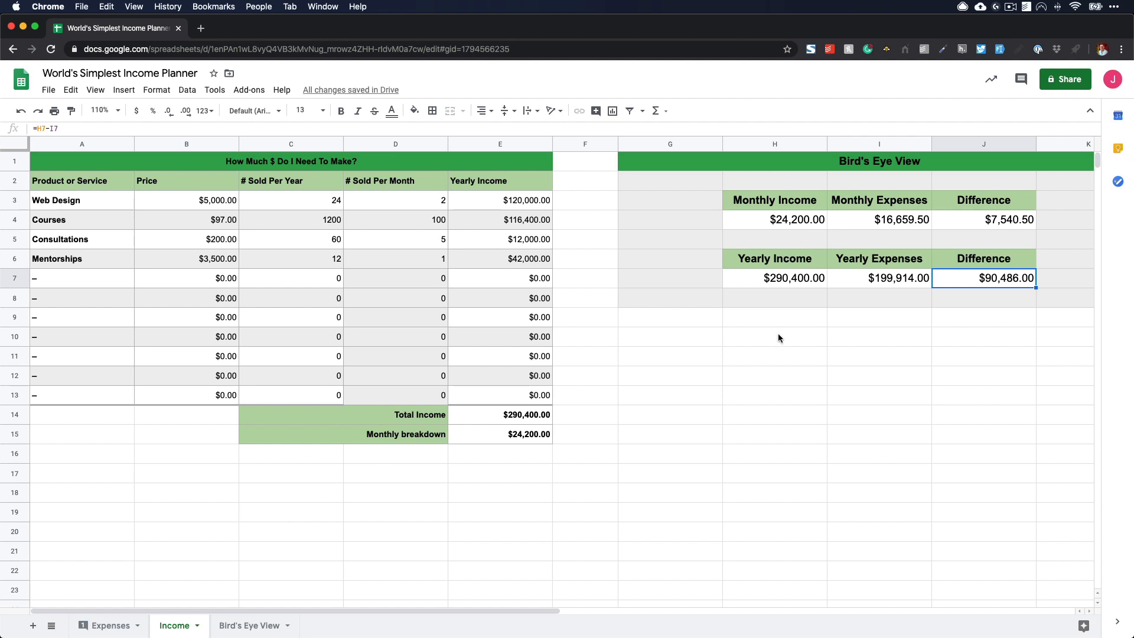
# - Set the ACME Co subcontractor cost on the Expenses sheet to 0 to lower the monthly expenses
pyautogui.moveTo(900, 204); pyautogui.dragTo(899, 228)
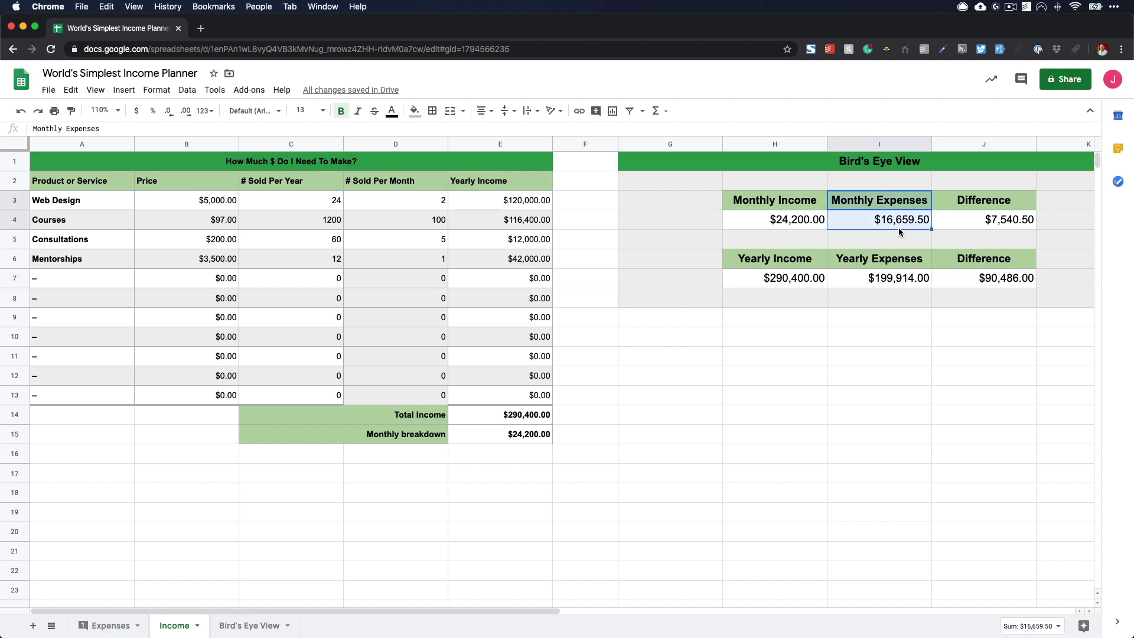
pyautogui.click(106, 626)
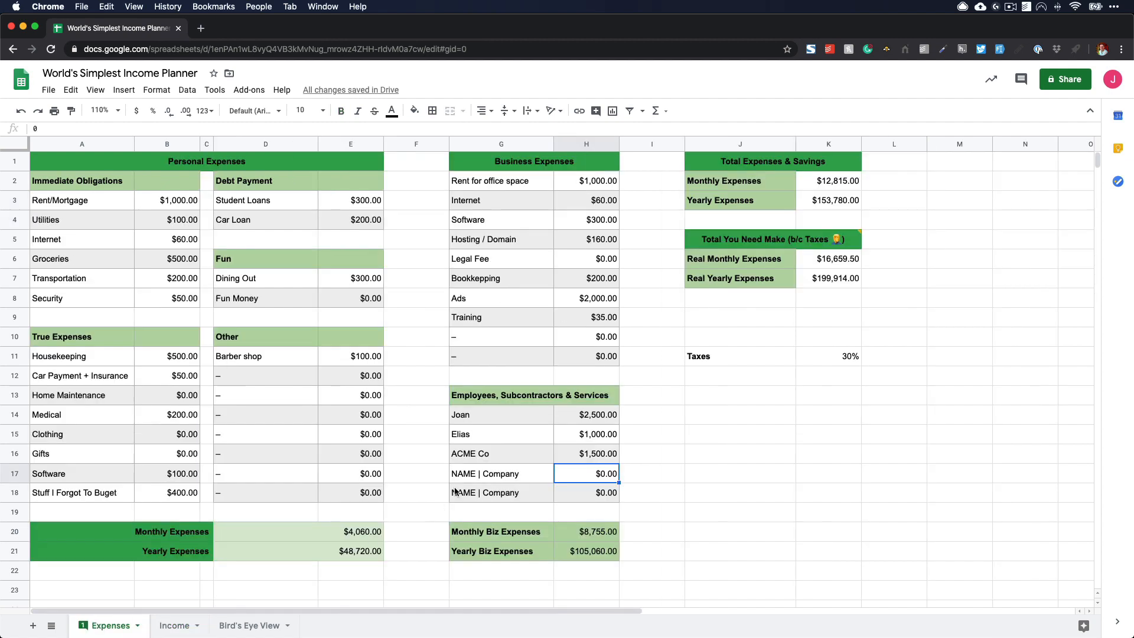
pyautogui.click(588, 462)
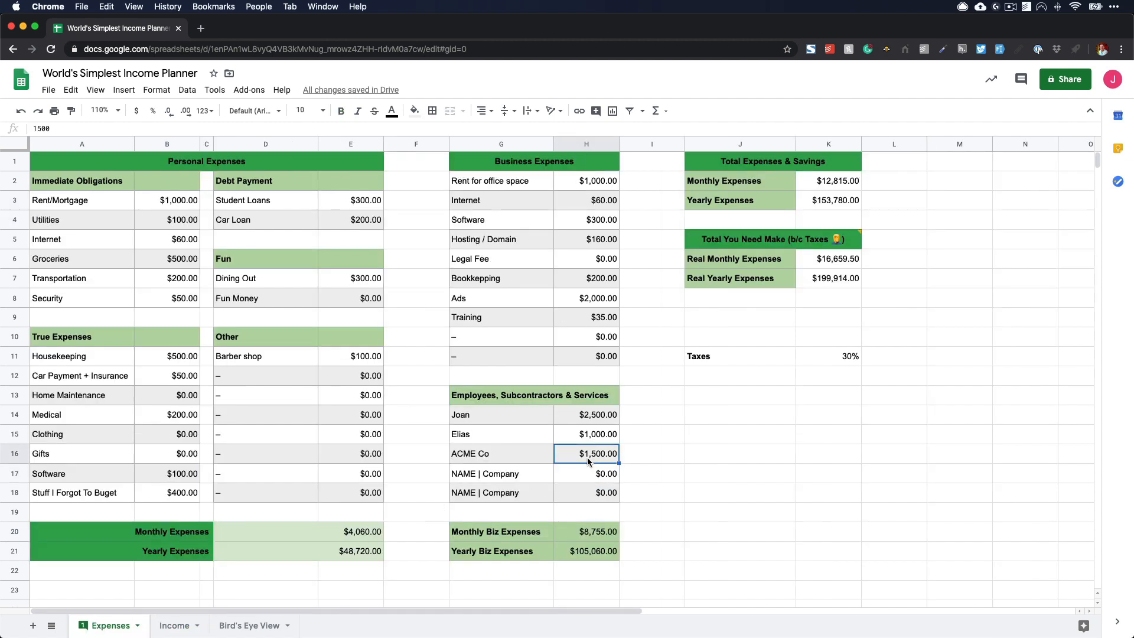
pyautogui.write('0')
pyautogui.press('Return')
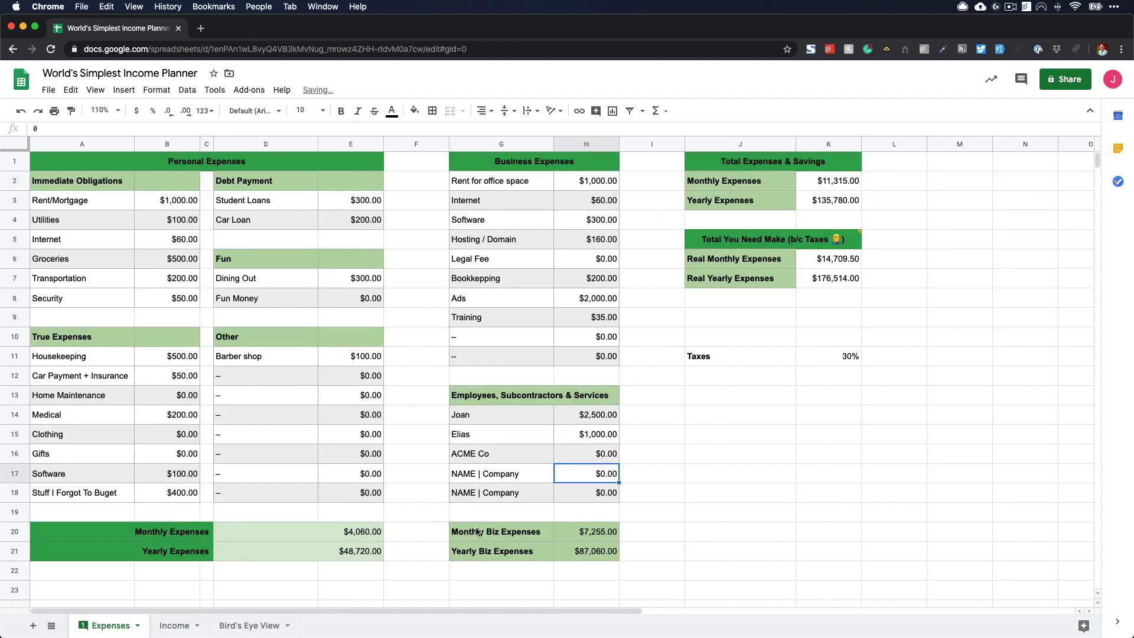
# - Return to the Income sheet and review the monthly and yearly differences and the Courses yearly quantity
pyautogui.click(206, 622)
pyautogui.click(915, 260)
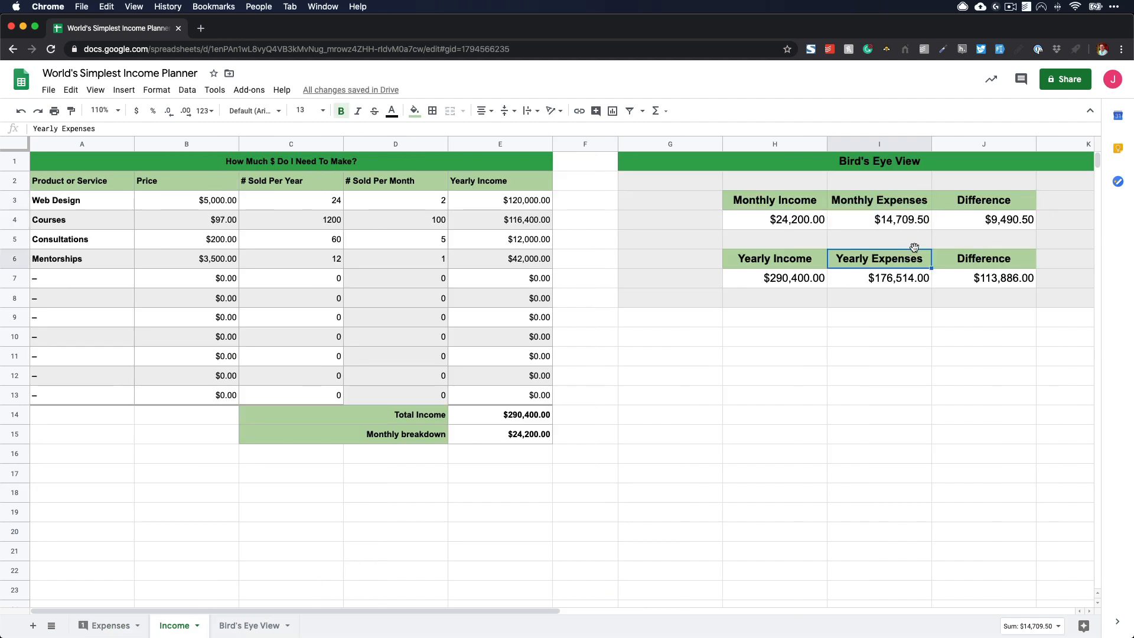
pyautogui.click(975, 223)
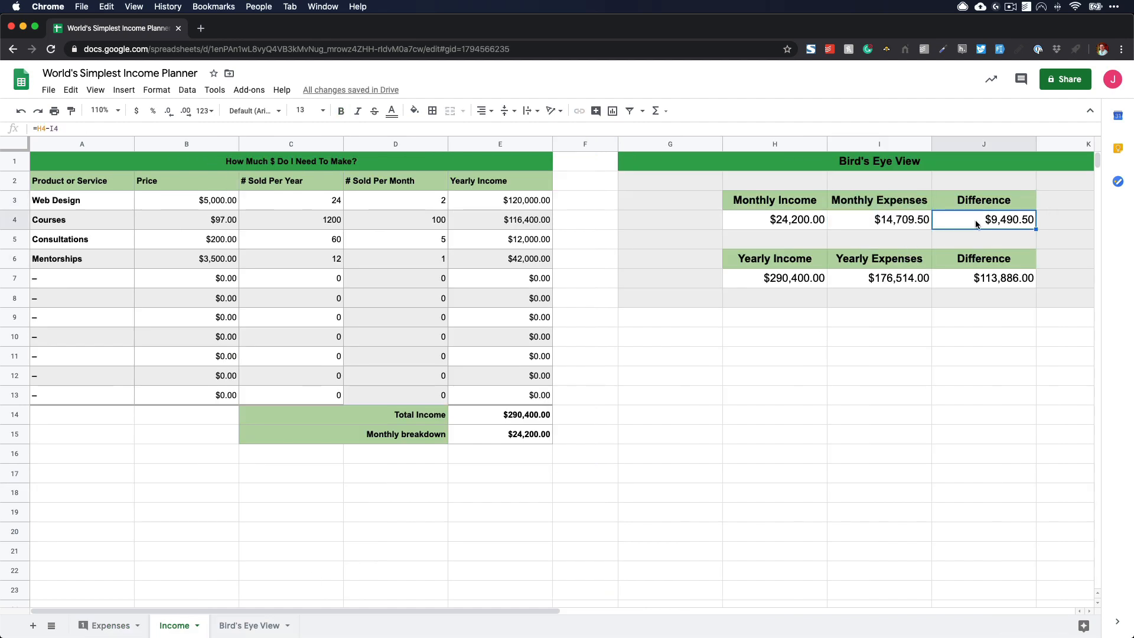
pyautogui.click(976, 281)
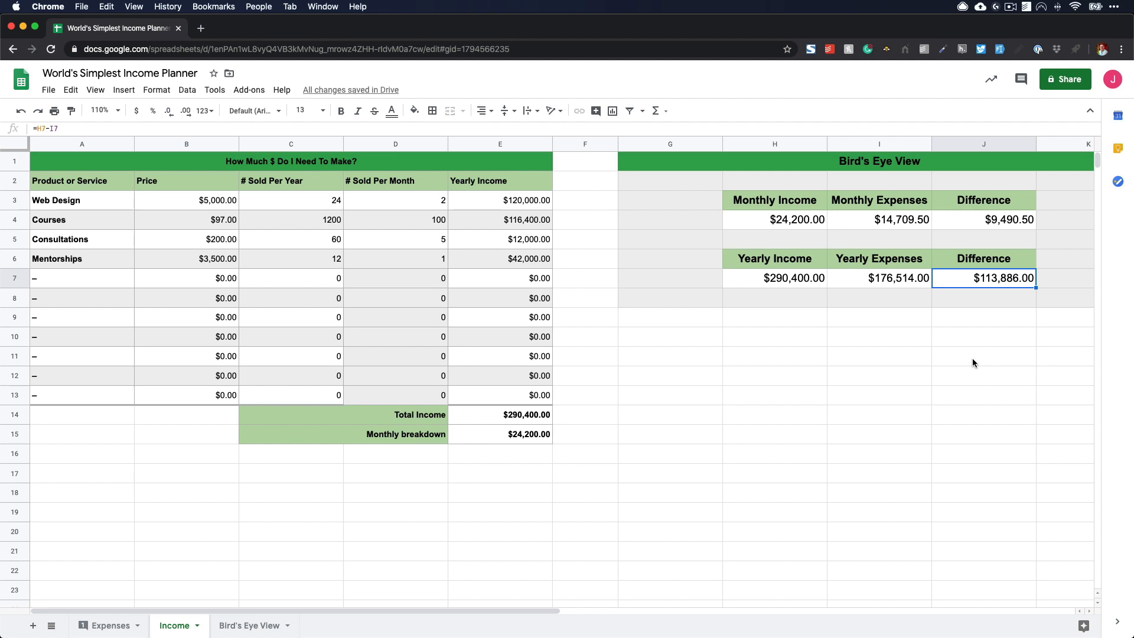
pyautogui.click(327, 223)
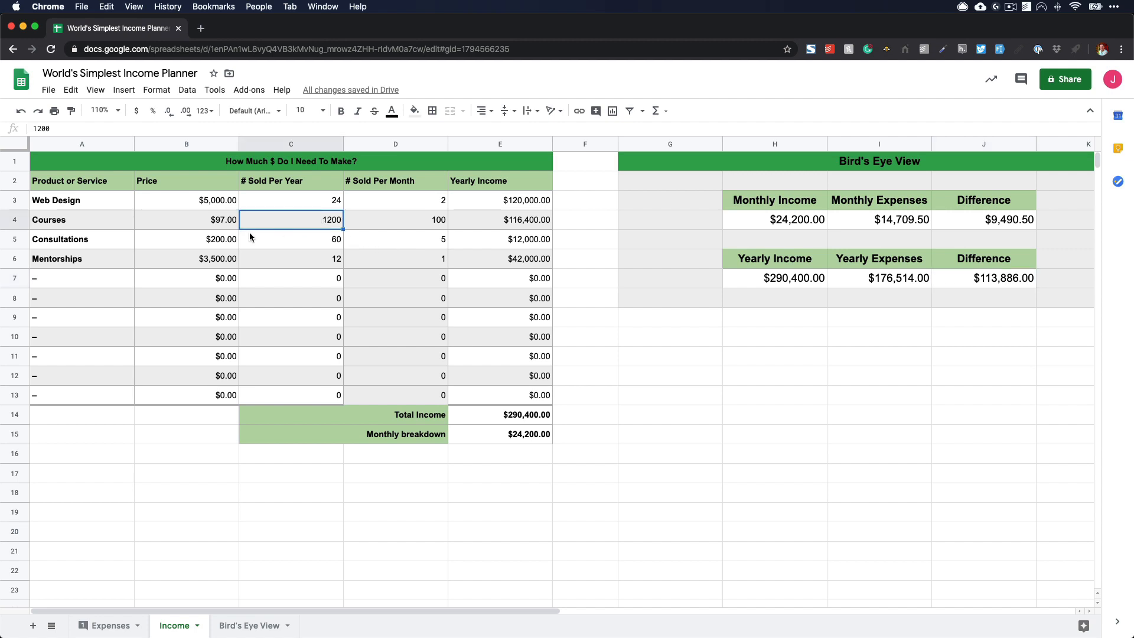
# - Review the Consultations and Mentorships yearly quantities, and examine the business and staff costs on the Expenses sheet
pyautogui.click(303, 241)
pyautogui.click(326, 260)
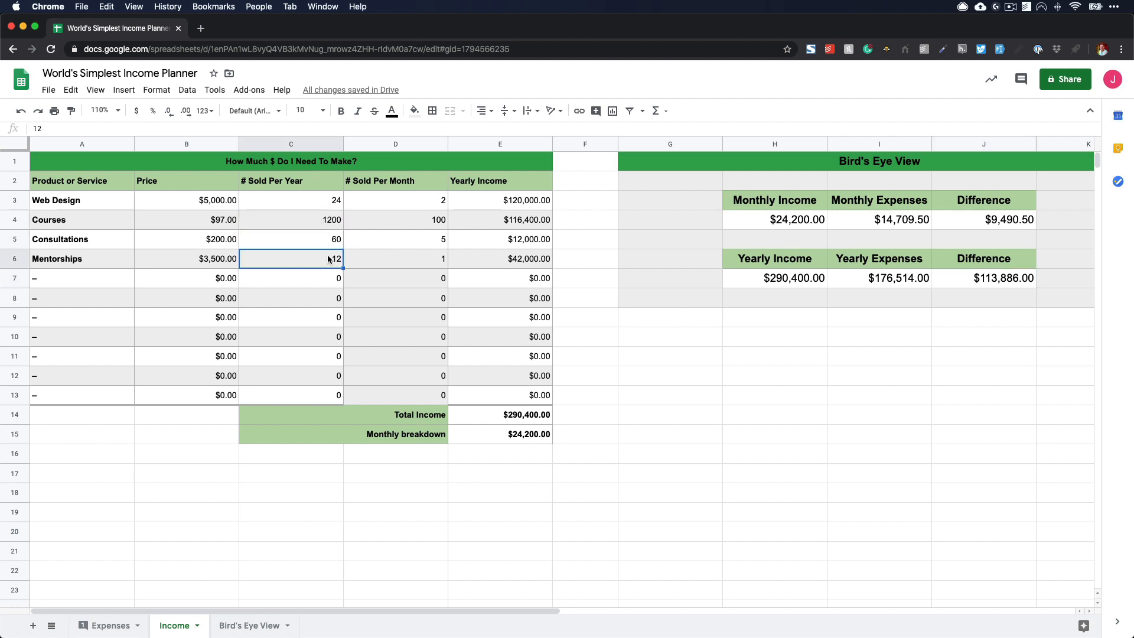
pyautogui.click(103, 625)
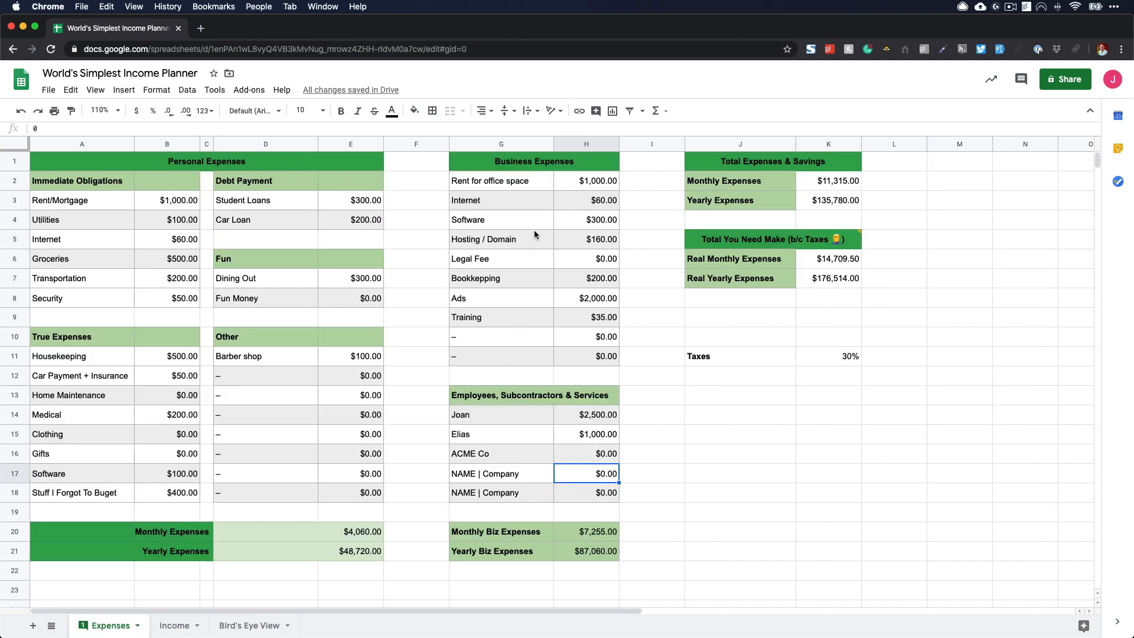
pyautogui.moveTo(583, 178); pyautogui.dragTo(612, 337)
pyautogui.click(612, 358)
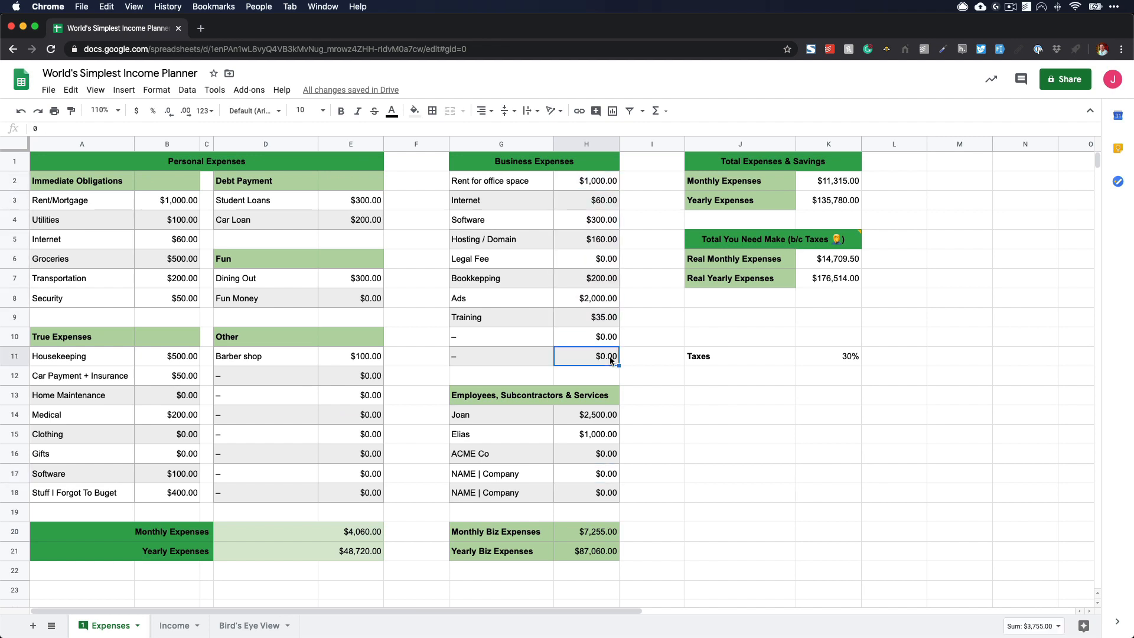
pyautogui.click(588, 436)
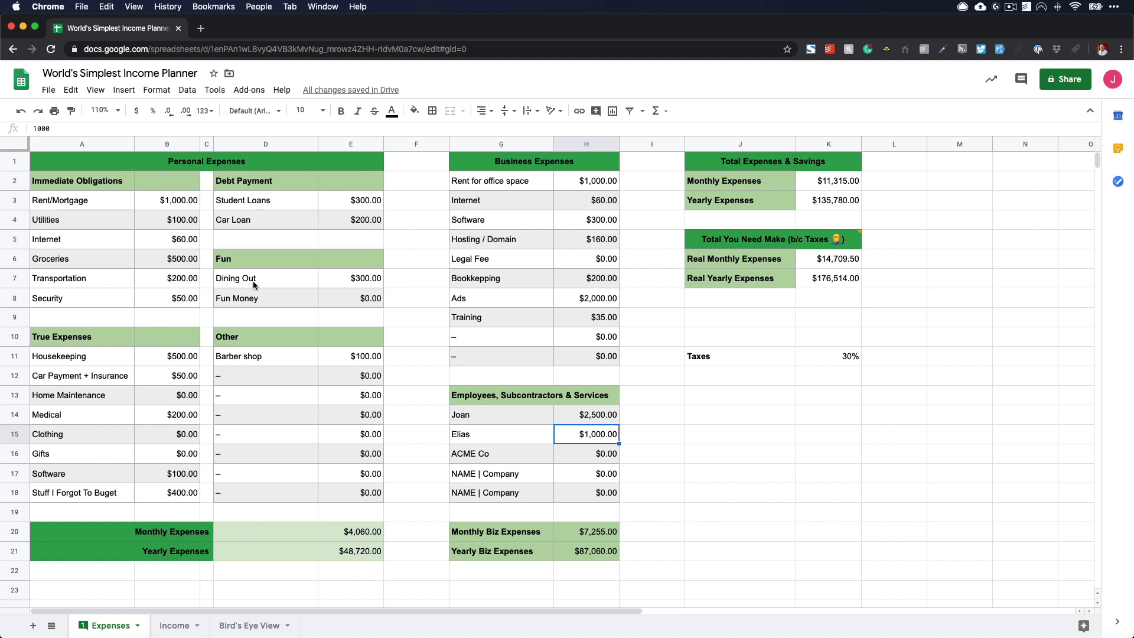
# - Try a Web Design price of $3,500 on the Income sheet, and undo the change
pyautogui.click(185, 626)
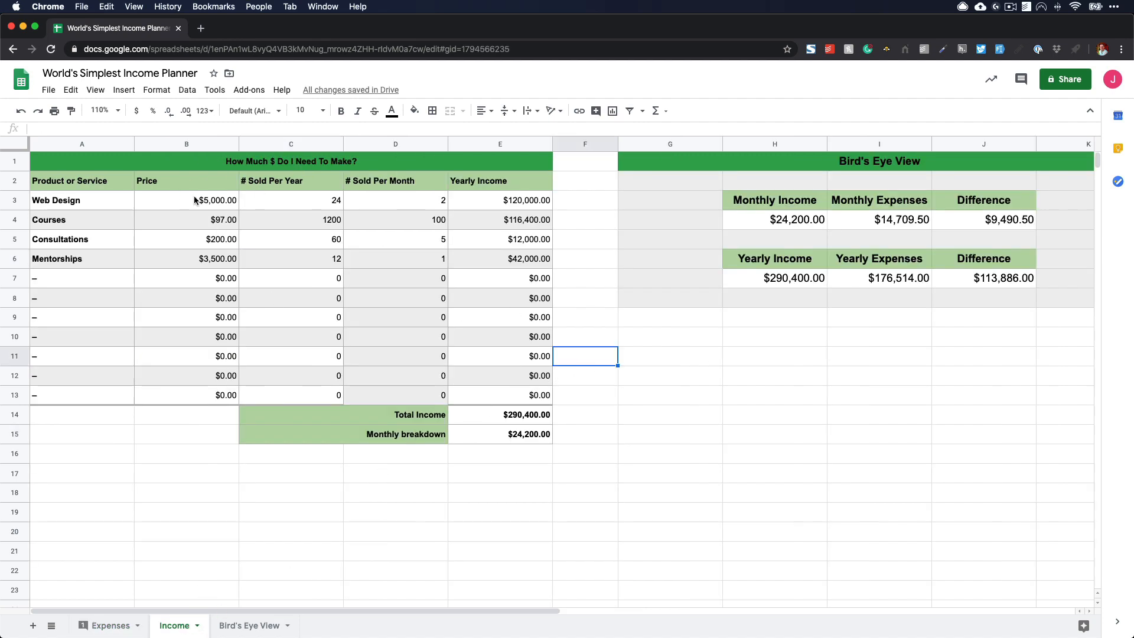
pyautogui.click(195, 201)
pyautogui.write('3500')
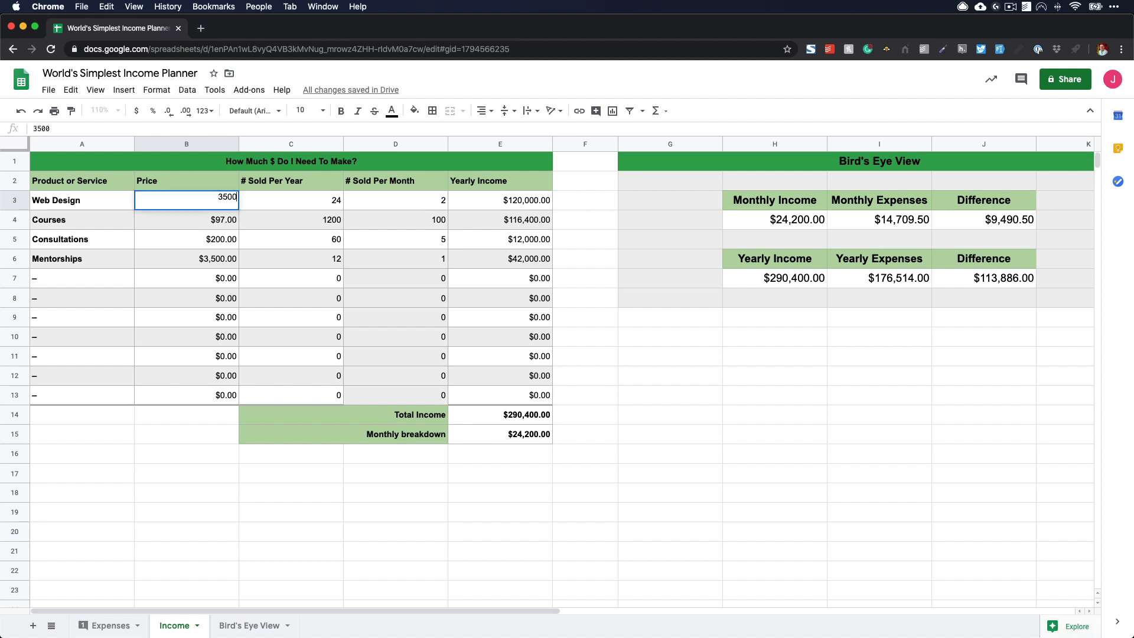
pyautogui.press('Return')
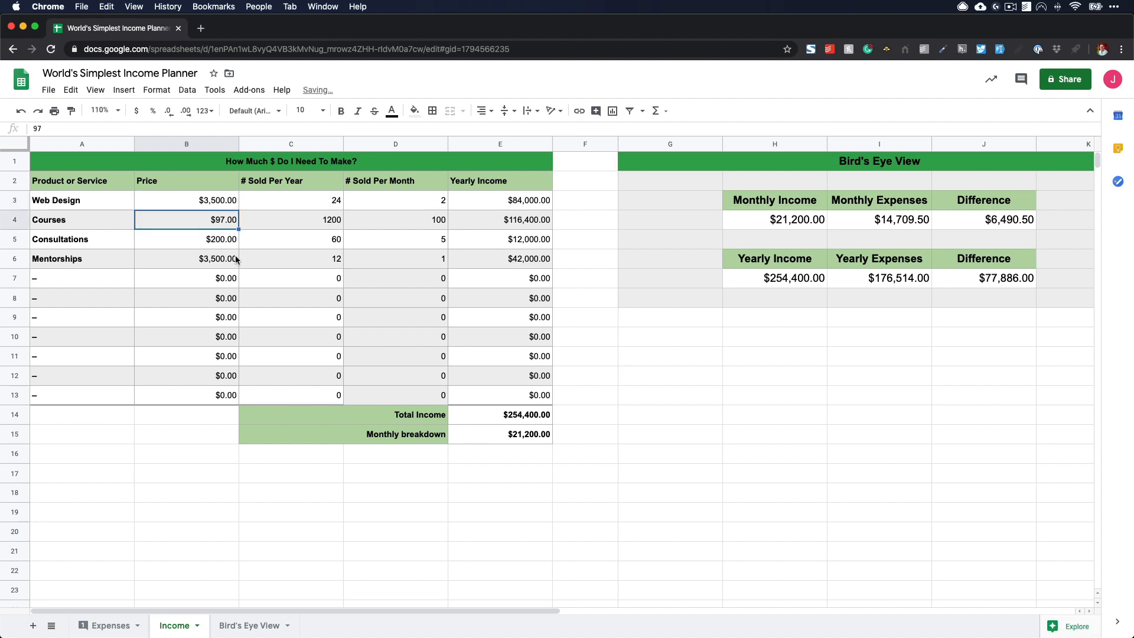
pyautogui.press('super+z')
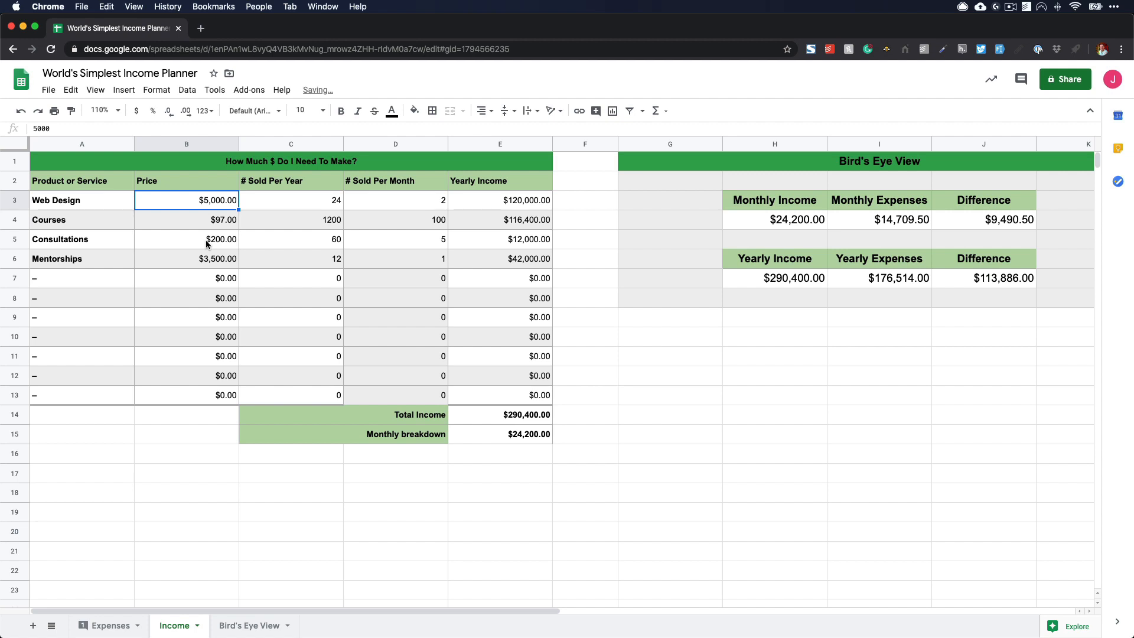
# - Set the Courses price to $50 and the number of courses sold per year to 2500
pyautogui.click(212, 221)
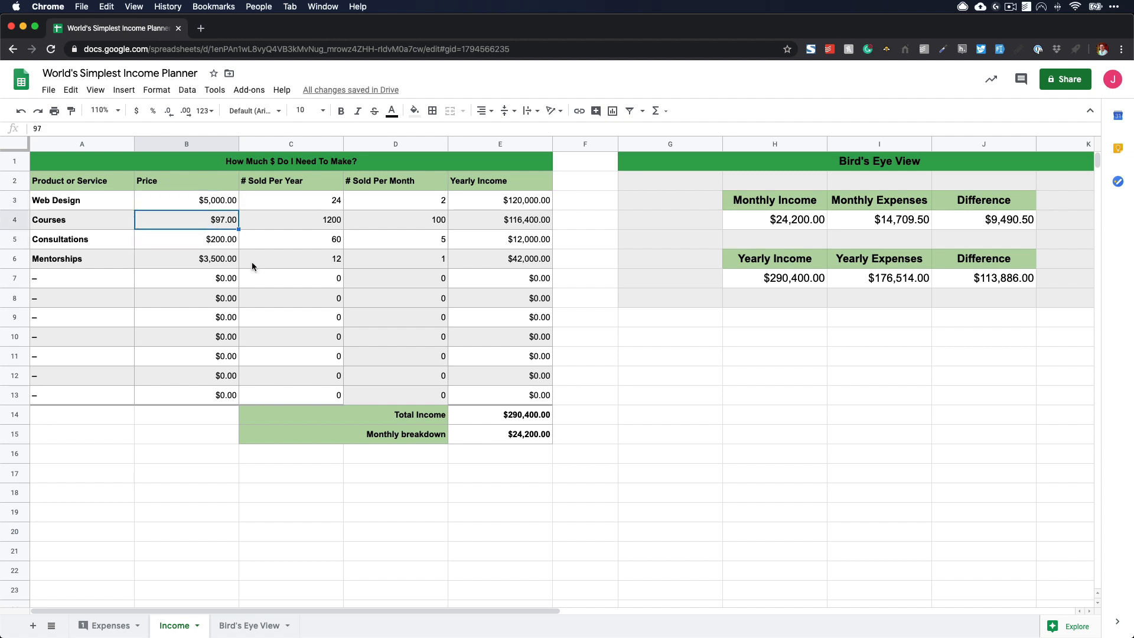
pyautogui.write('50')
pyautogui.press('Return')
pyautogui.press('Right')
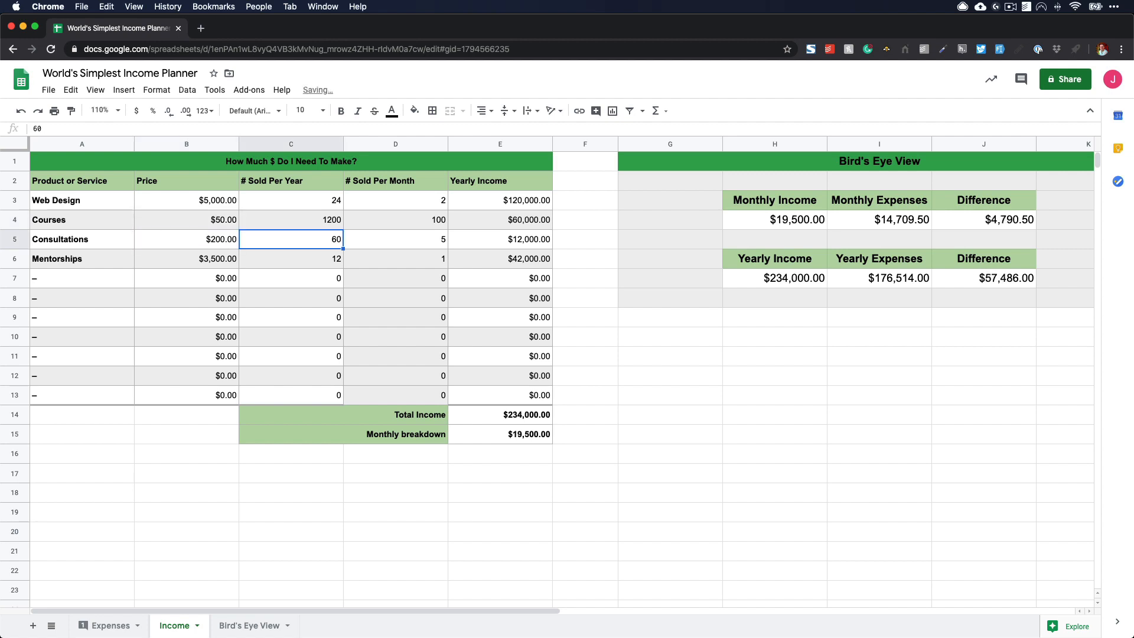
pyautogui.press('Up')
pyautogui.write('20')
pyautogui.press('BackSpace')
pyautogui.write('50')
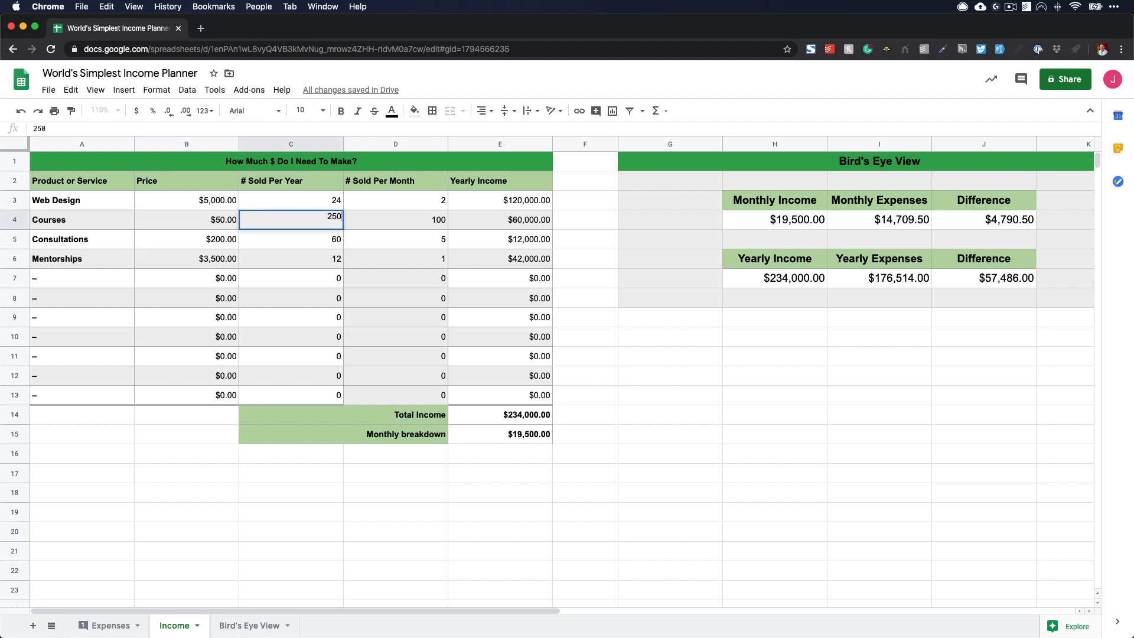
pyautogui.write('0')
pyautogui.press('Return')
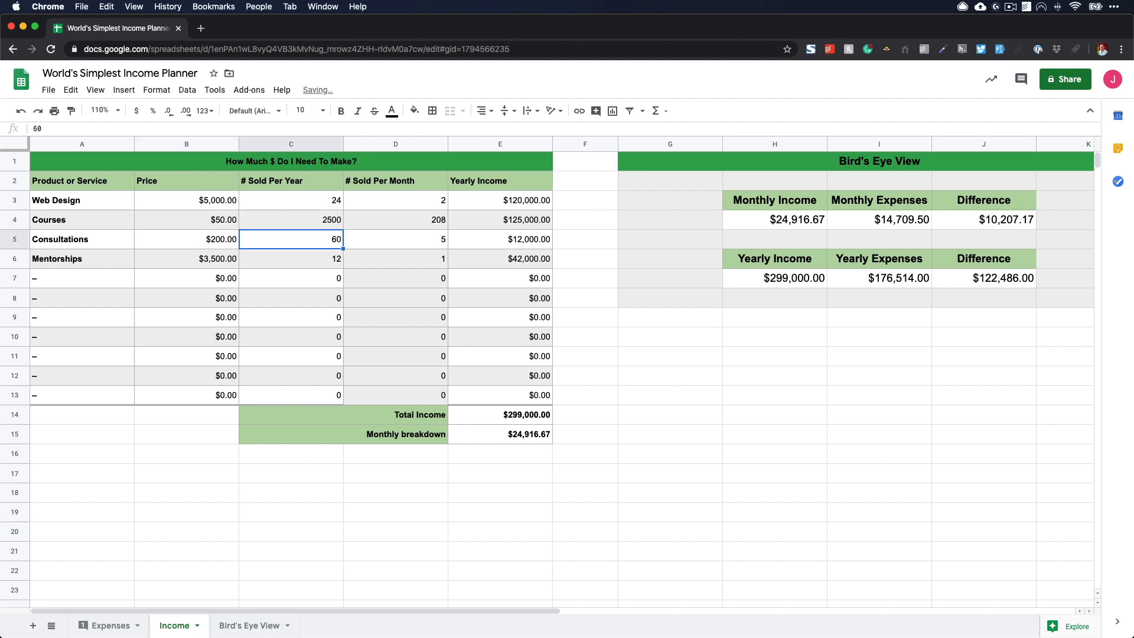
# - Undo the last changes to the Courses price and yearly quantity
pyautogui.click(226, 223)
pyautogui.click(281, 222)
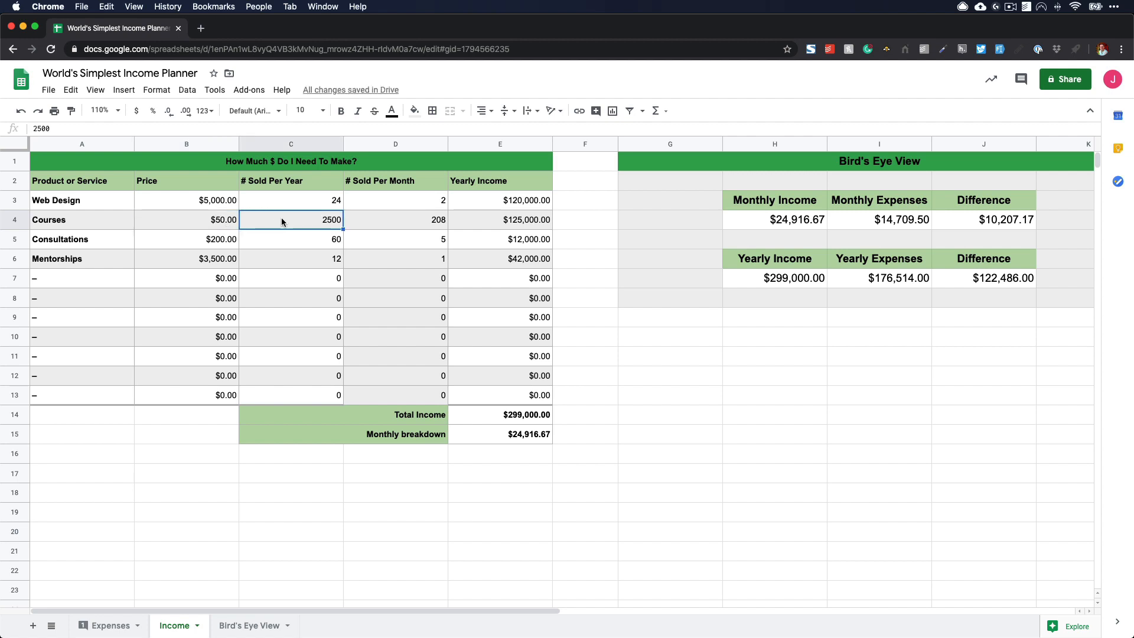
pyautogui.hotkey('ctrl', 'z')
pyautogui.hotkey('ctrl', 'z')
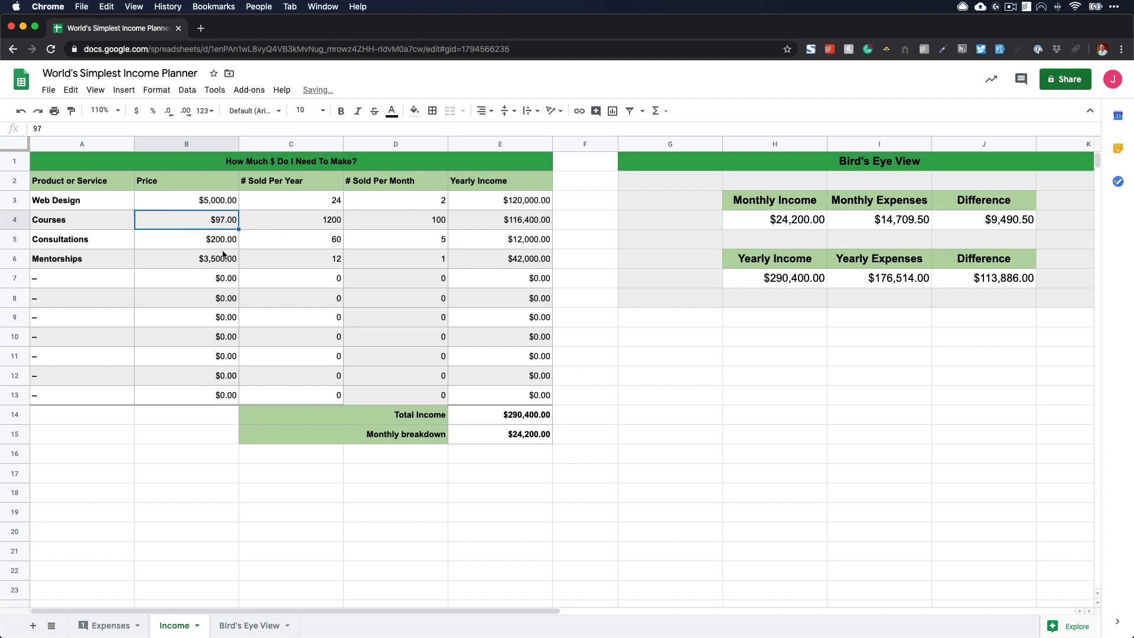
pyautogui.click(280, 227)
pyautogui.click(294, 245)
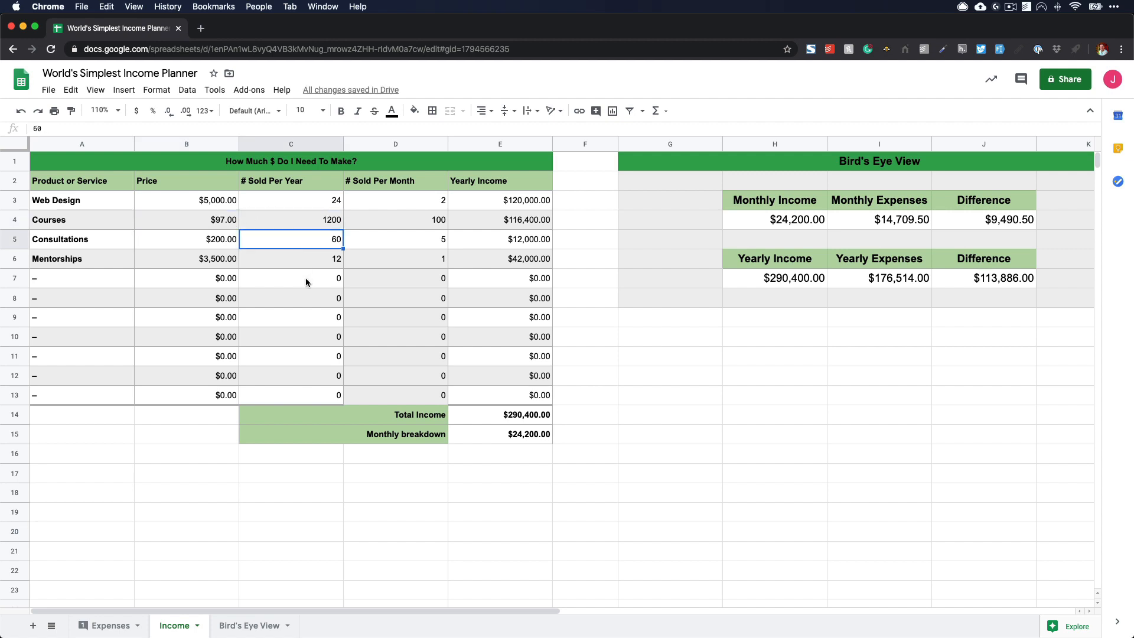
# - Review the personal expenses, business expenses, total expenses and the real monthly expenses formula on the Expenses sheet
pyautogui.click(107, 626)
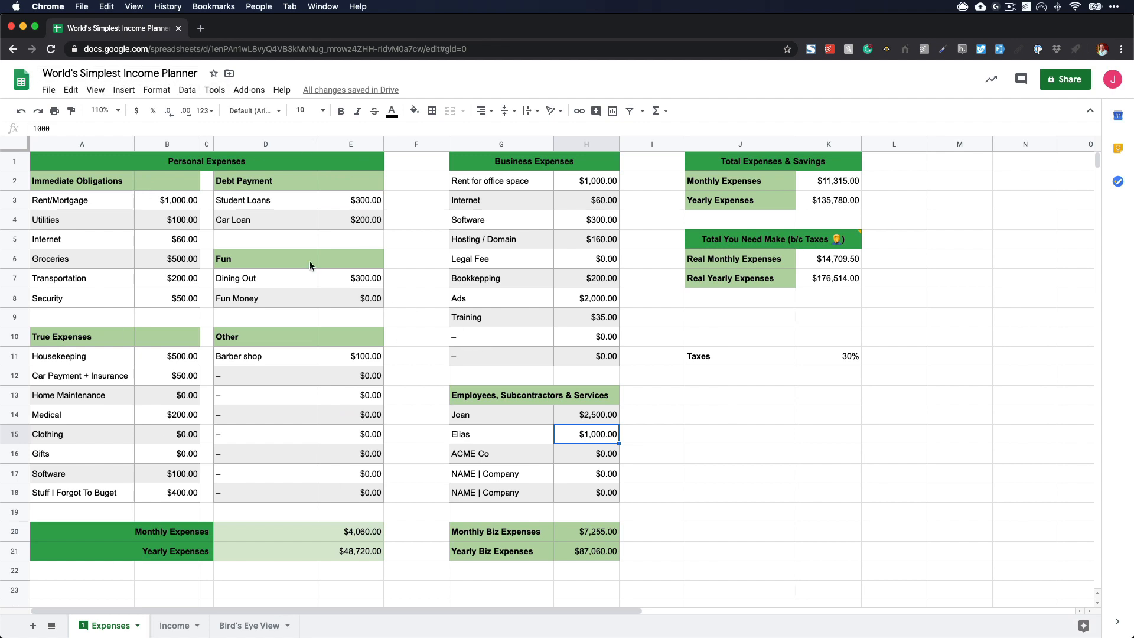
pyautogui.moveTo(176, 157); pyautogui.dragTo(195, 496)
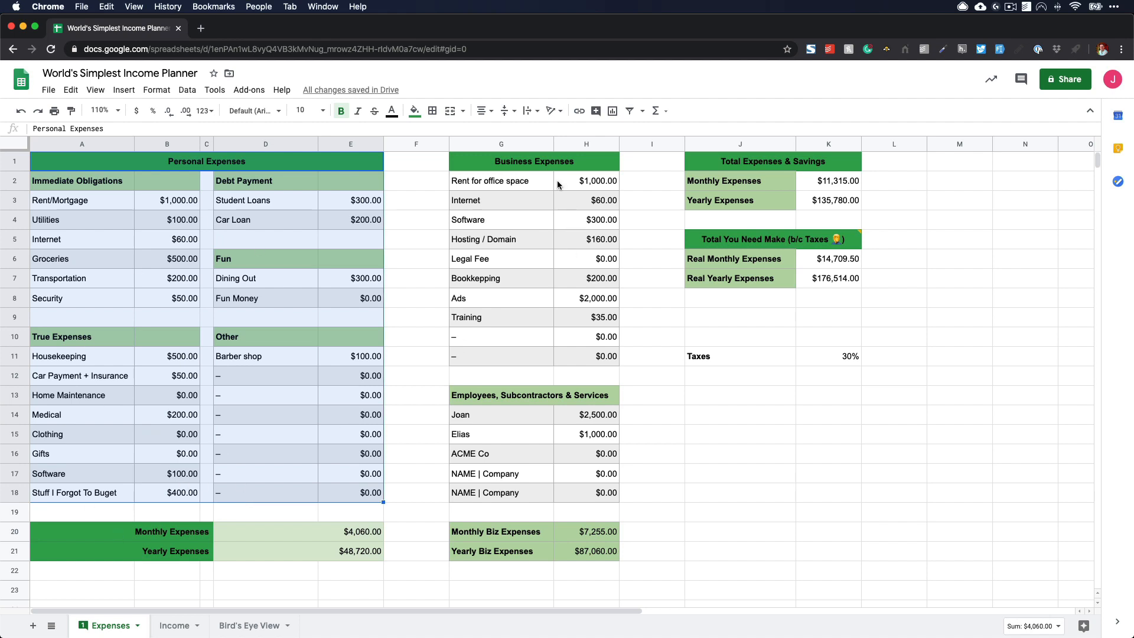
pyautogui.moveTo(535, 160); pyautogui.dragTo(554, 384)
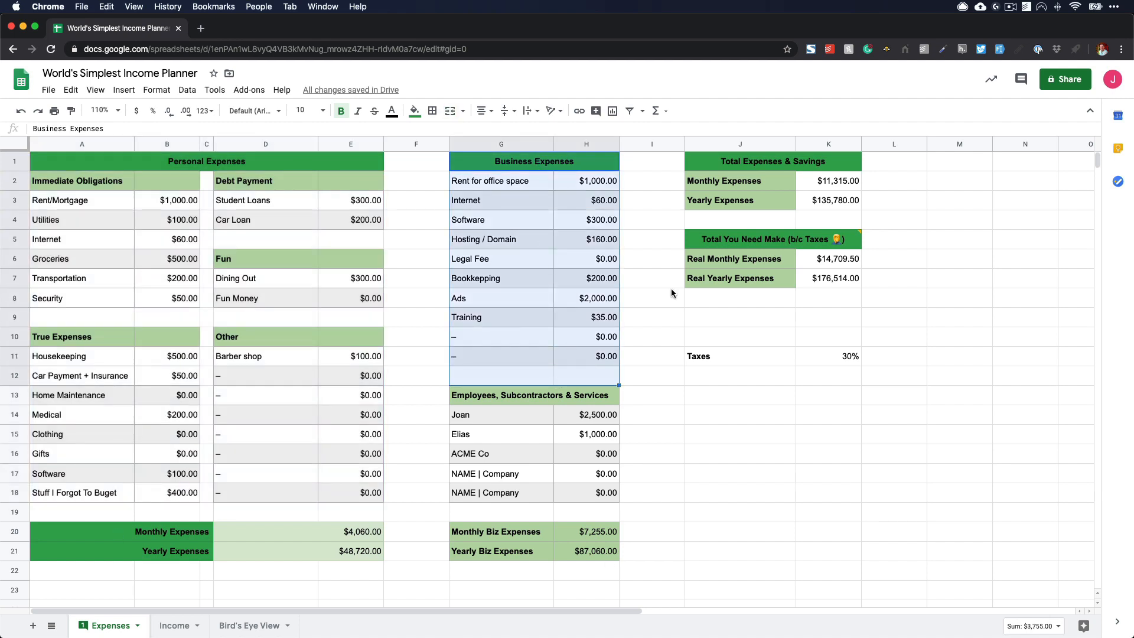
pyautogui.click(810, 384)
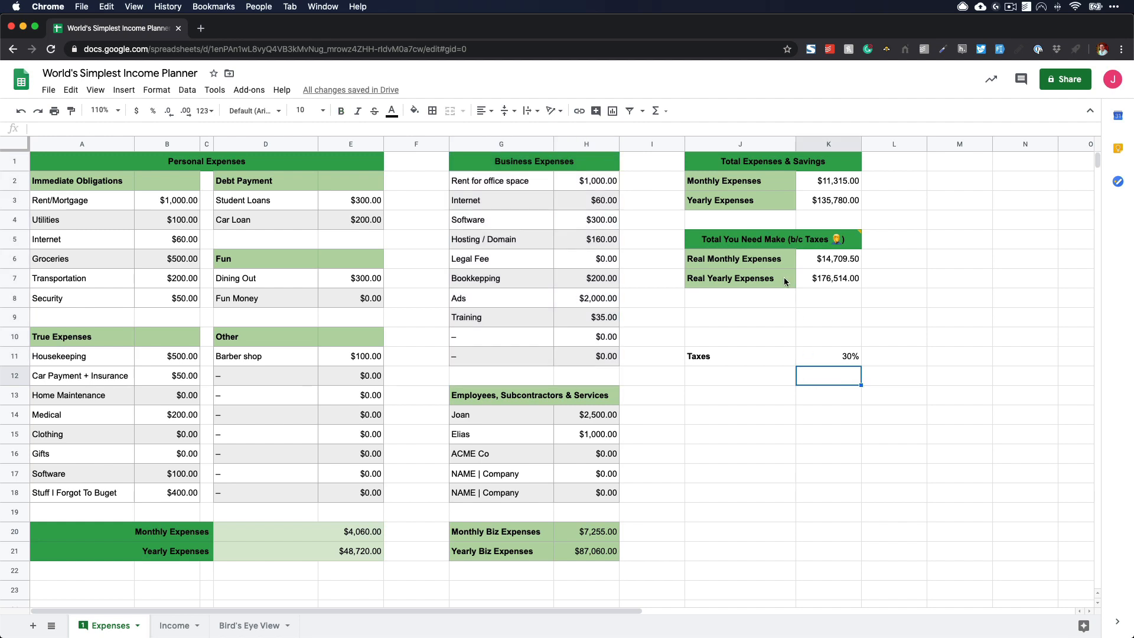
pyautogui.moveTo(777, 183); pyautogui.dragTo(817, 202)
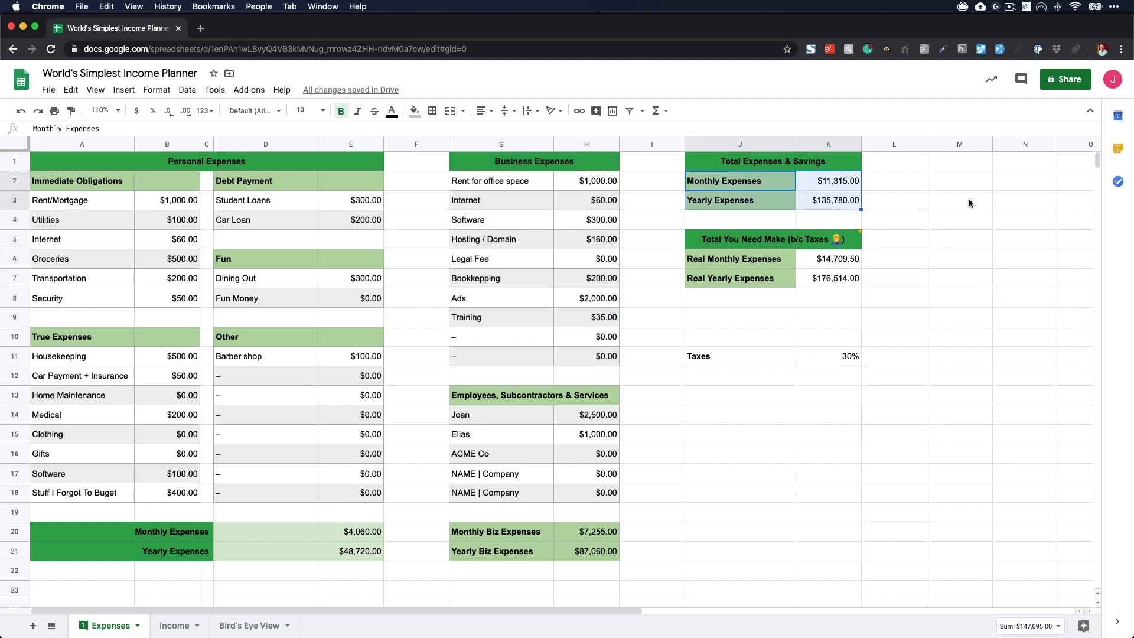
pyautogui.click(963, 205)
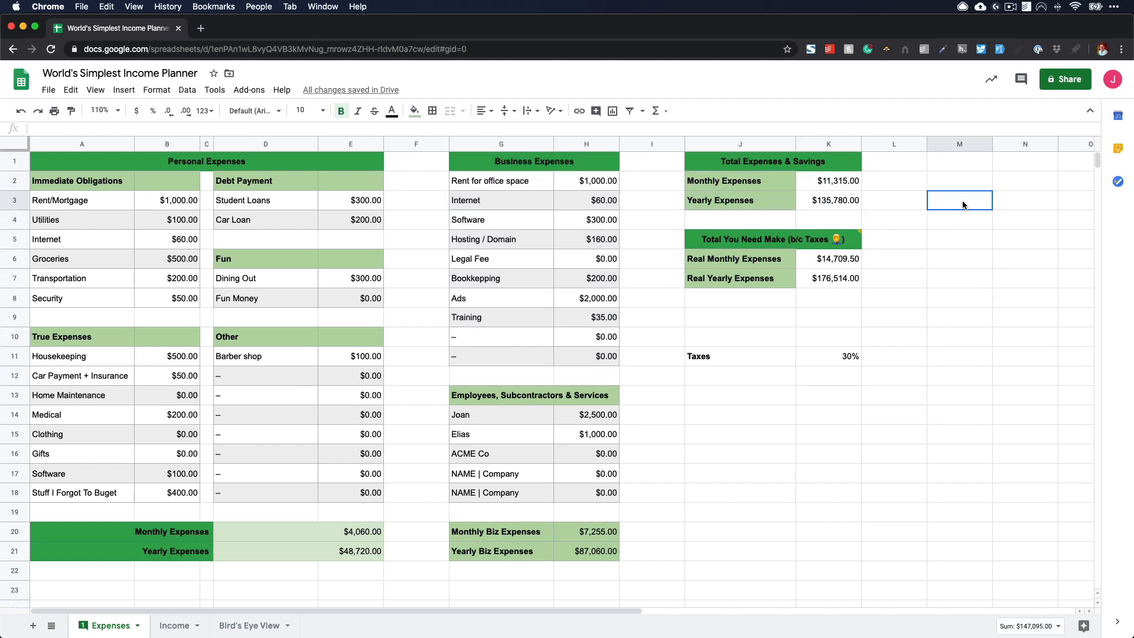
pyautogui.click(740, 264)
pyautogui.click(833, 259)
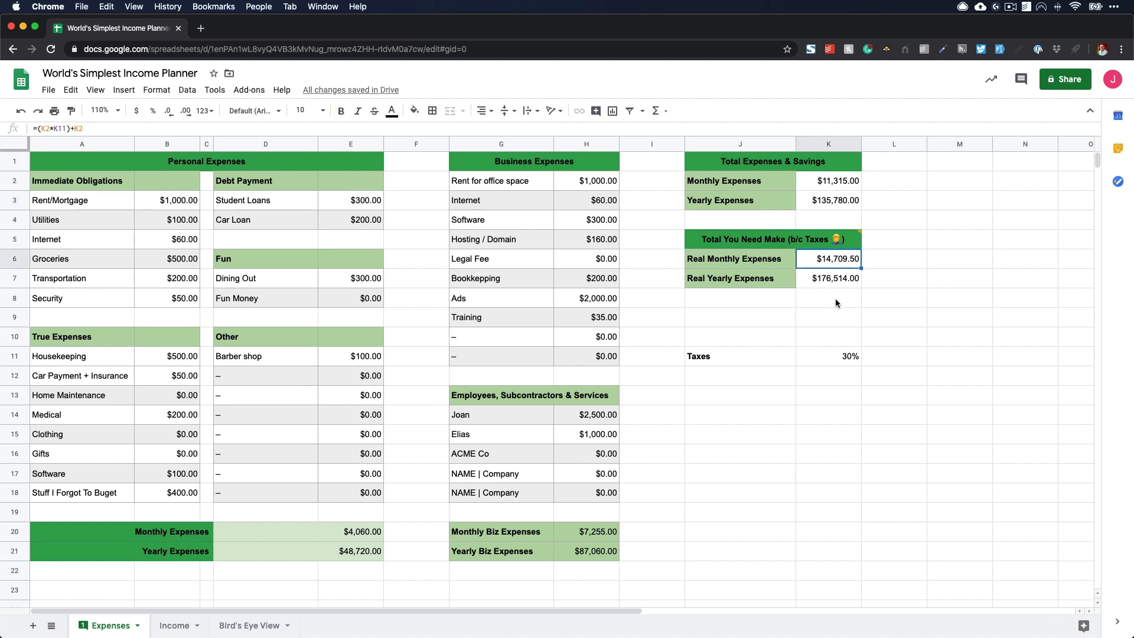
# - Try a tax rate of 50% to test its effect on the real expenses, and undo the change
pyautogui.click(831, 362)
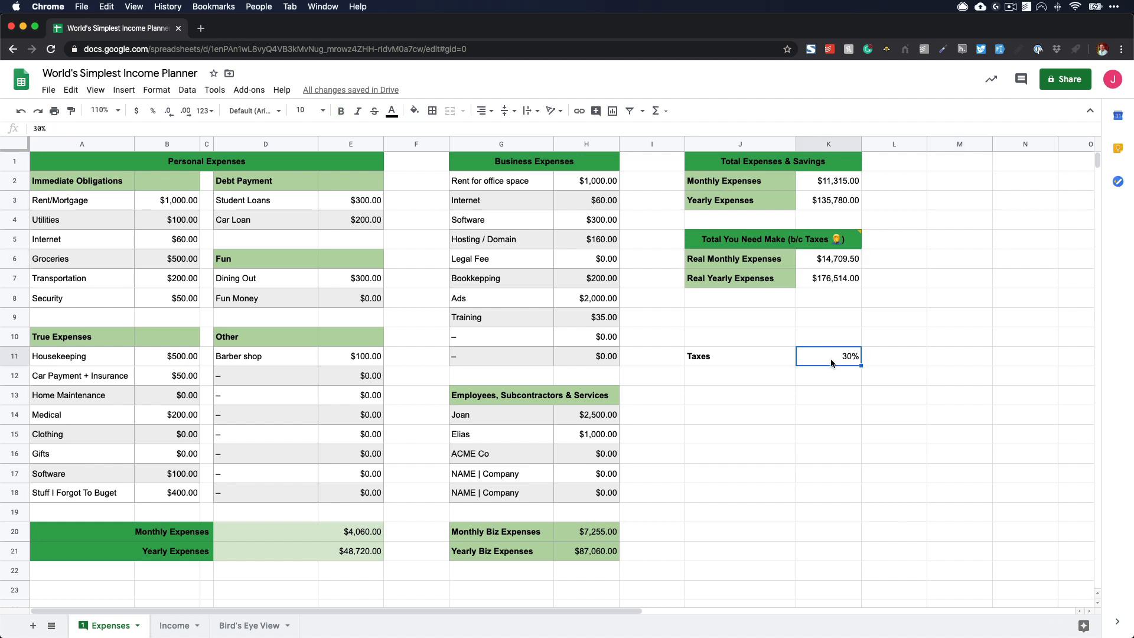
pyautogui.write('50%')
pyautogui.press('Return')
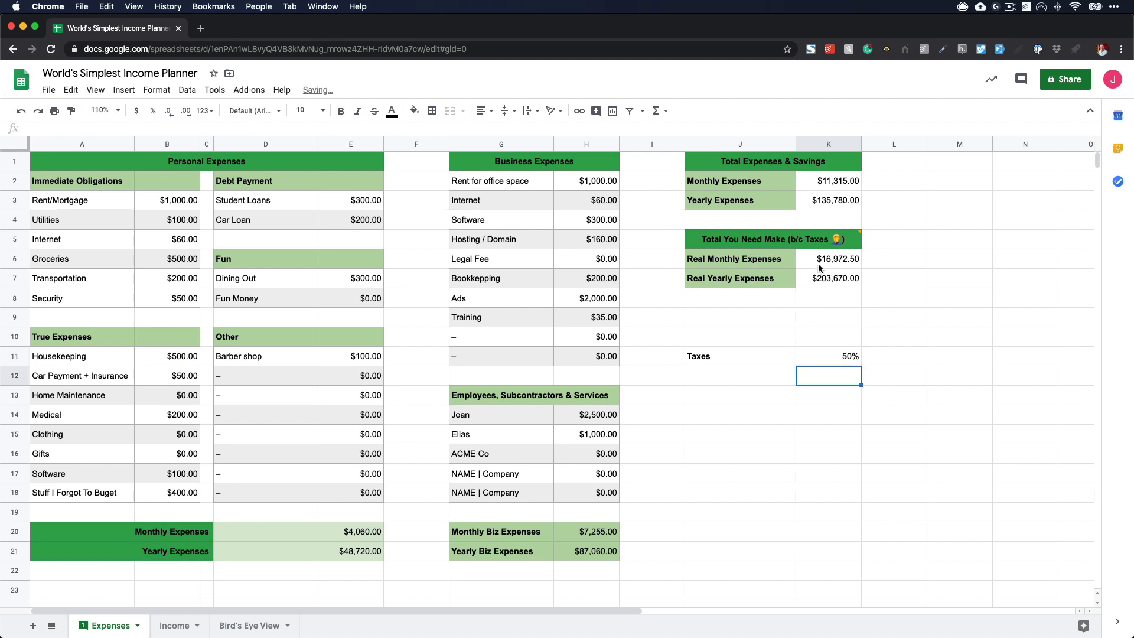
pyautogui.moveTo(819, 267); pyautogui.dragTo(824, 280)
pyautogui.click(895, 357)
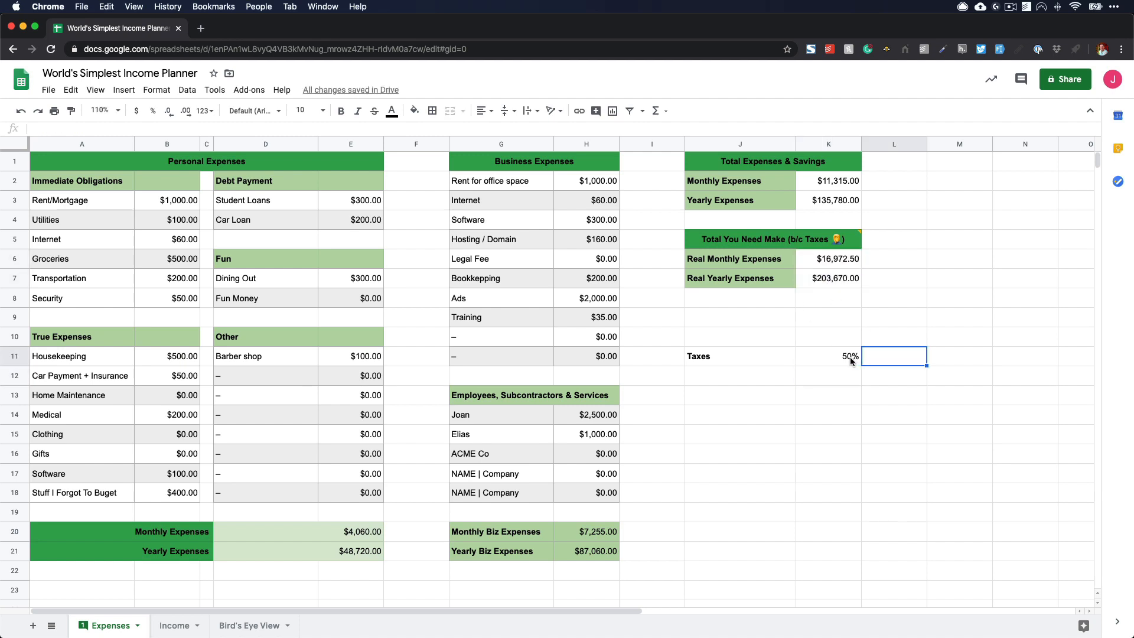
pyautogui.press('cmd+z')
pyautogui.click(900, 354)
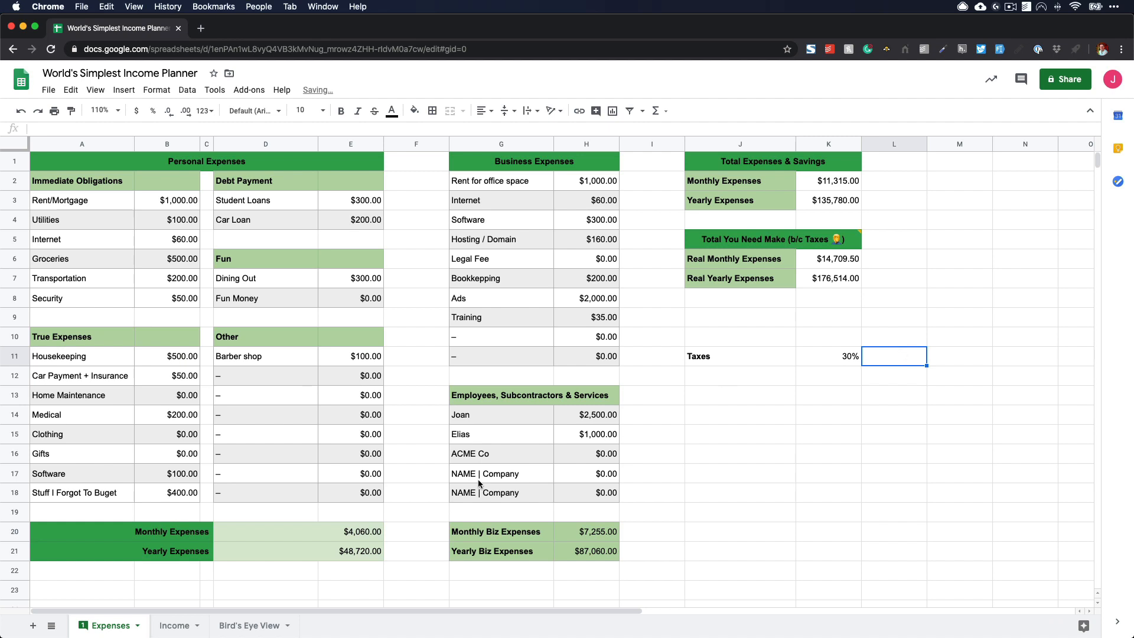
# - Review the product prices and the monthly income and expenses on the Income sheet, and return to the Expenses sheet
pyautogui.click(183, 626)
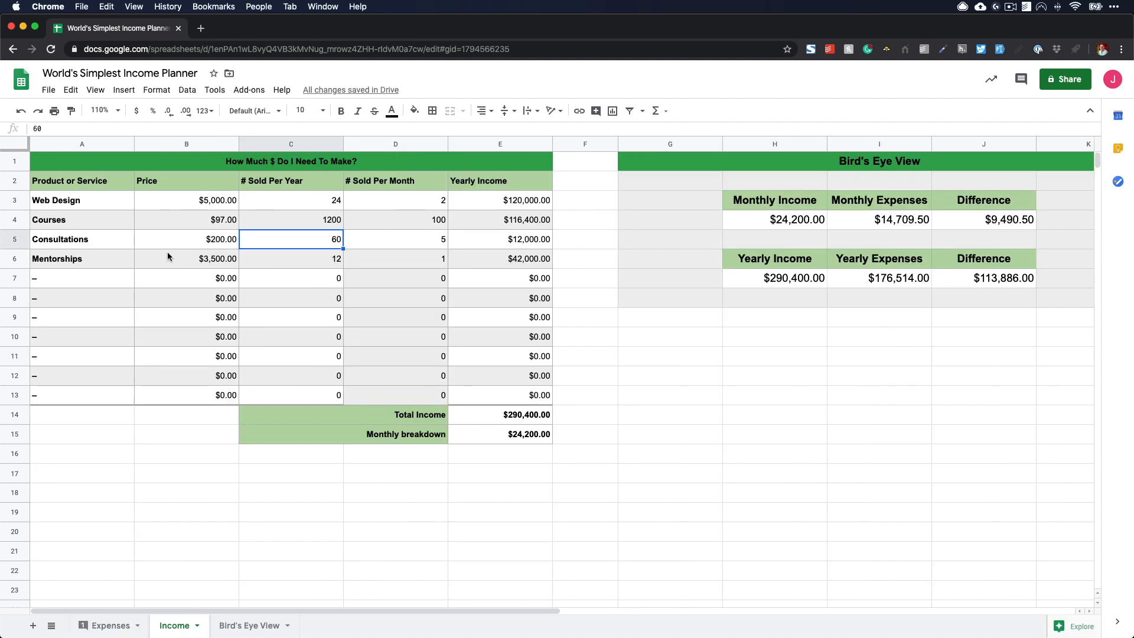
pyautogui.moveTo(200, 203); pyautogui.dragTo(203, 261)
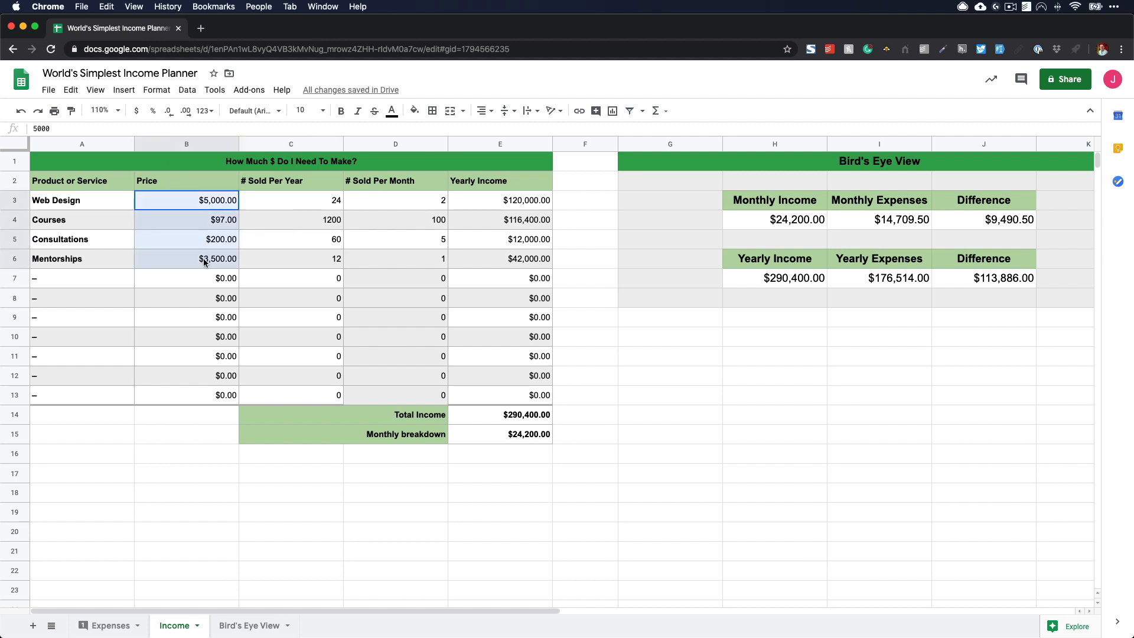
pyautogui.click(208, 301)
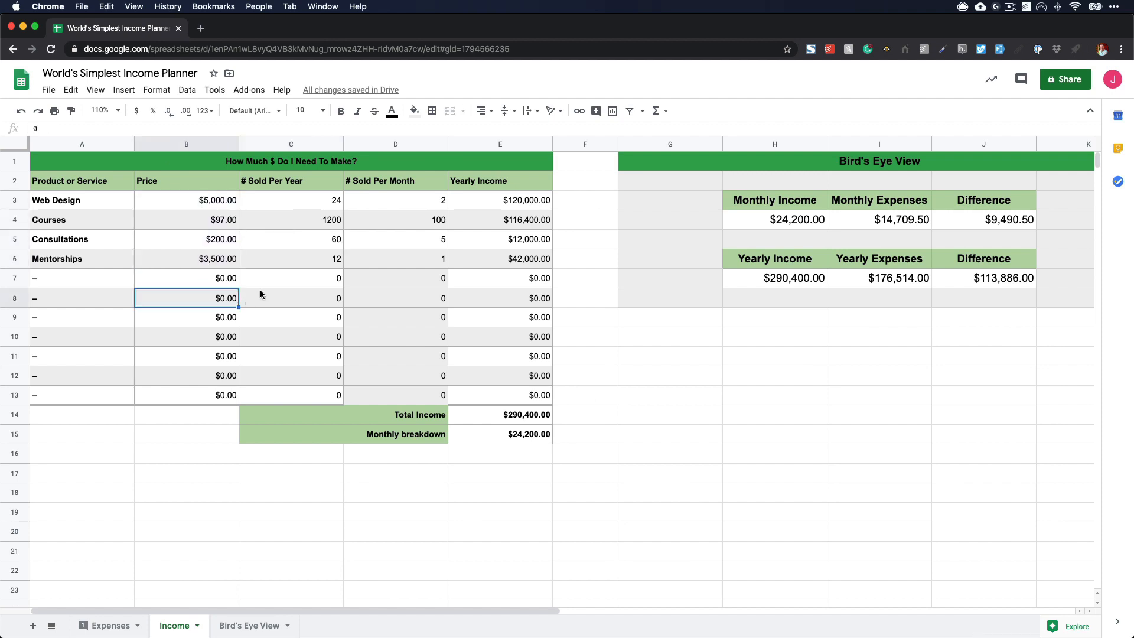
pyautogui.click(909, 219)
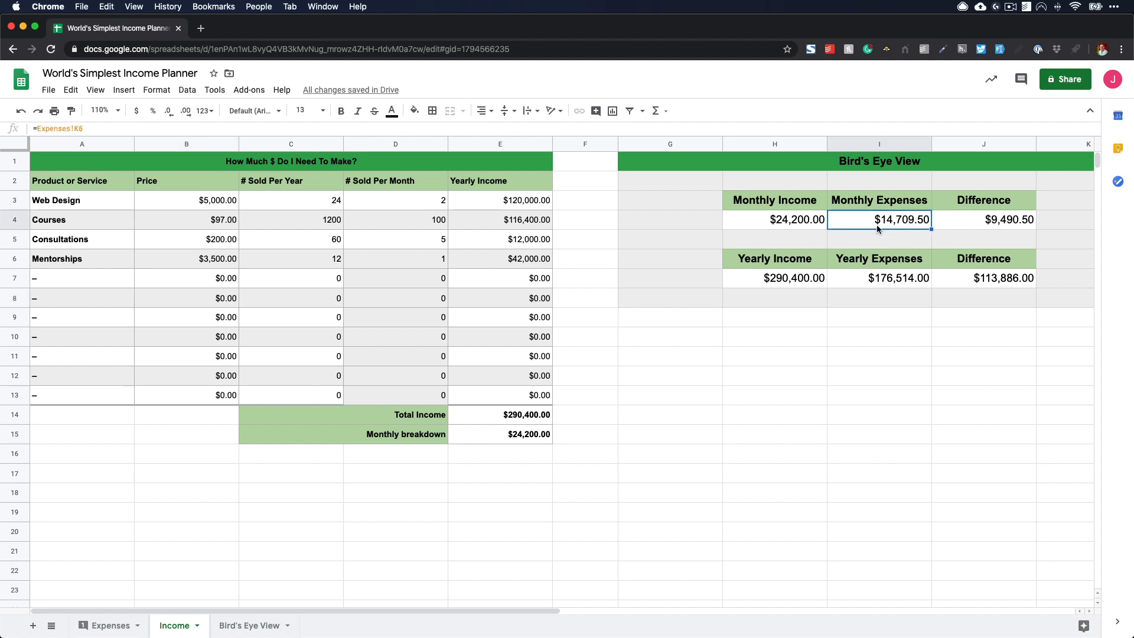
pyautogui.moveTo(880, 201); pyautogui.dragTo(881, 220)
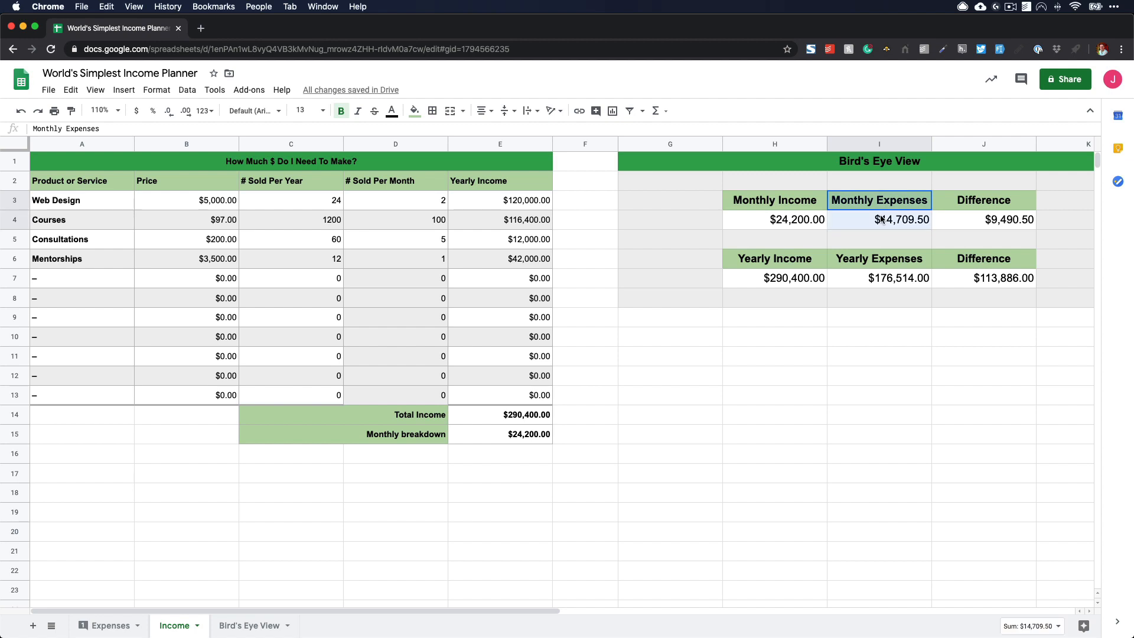
pyautogui.moveTo(786, 203); pyautogui.dragTo(786, 220)
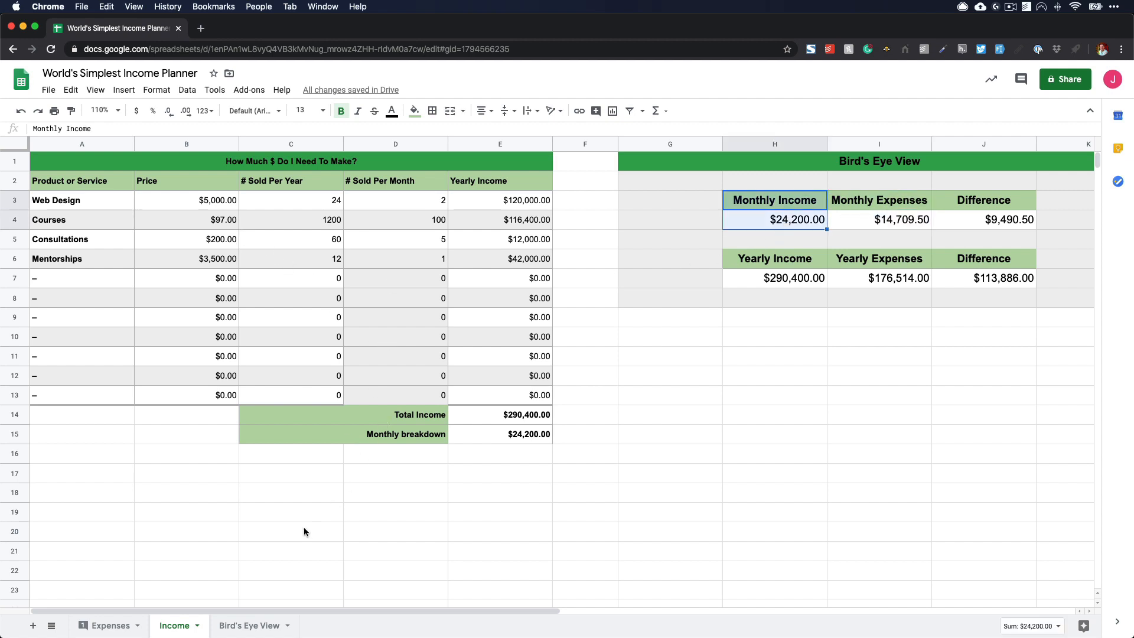
pyautogui.click(734, 394)
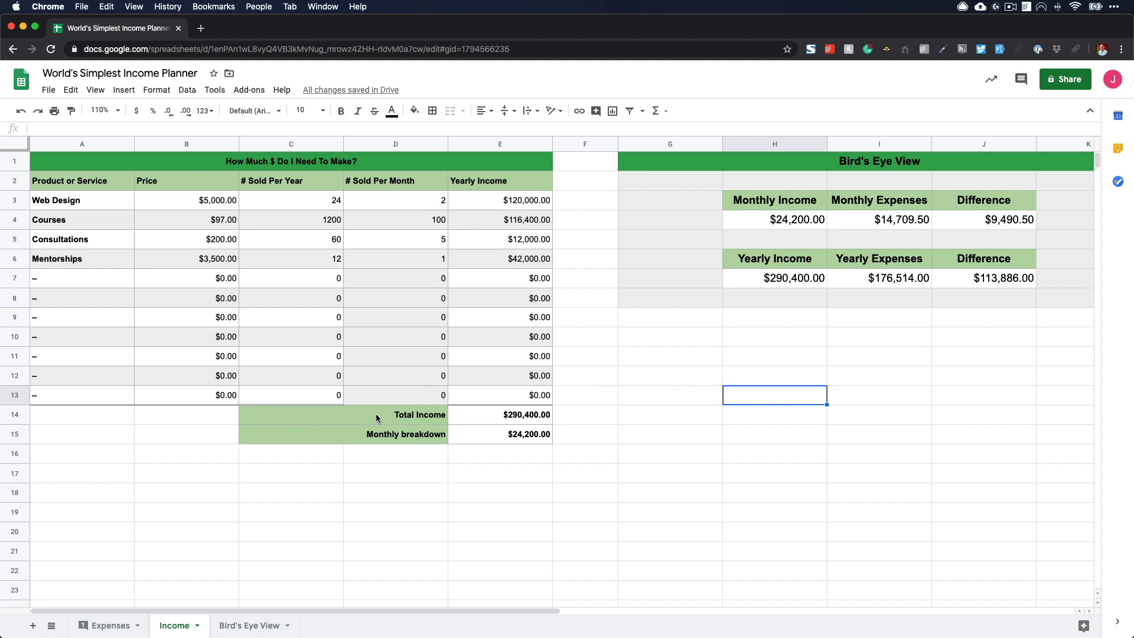
pyautogui.click(107, 625)
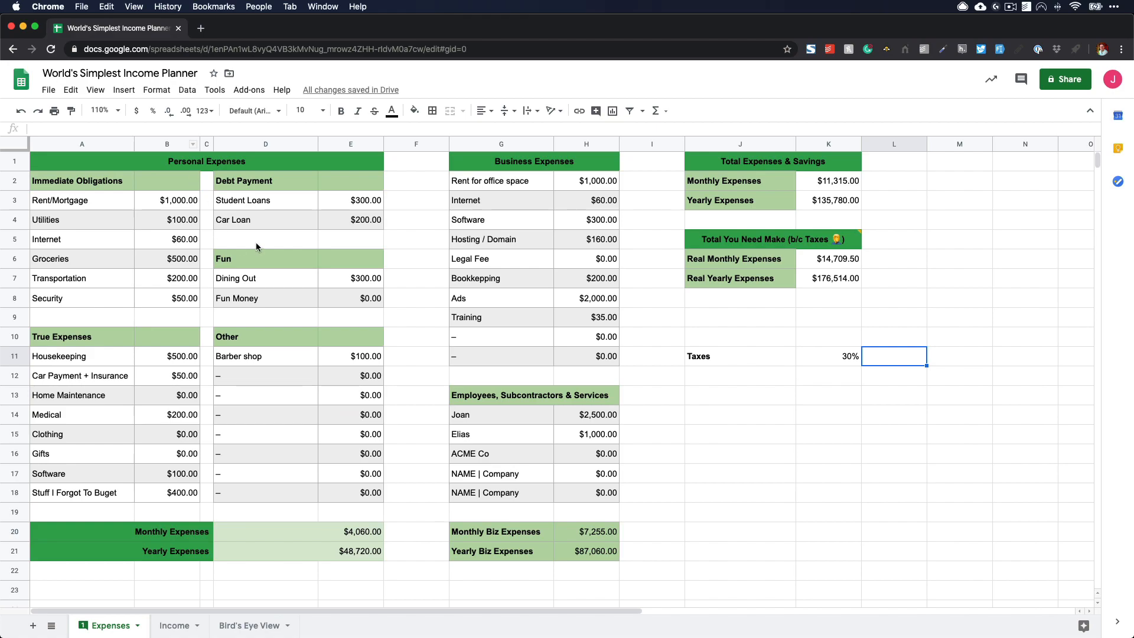